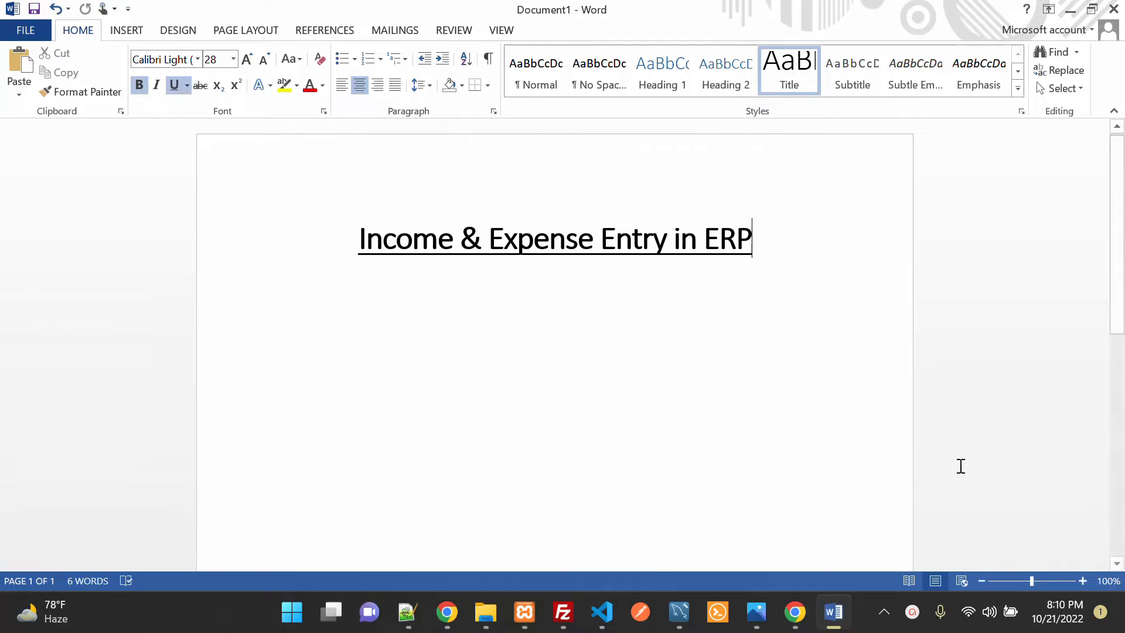
Step: Switch from Word to the browser showing the school admin login page
click(447, 612)
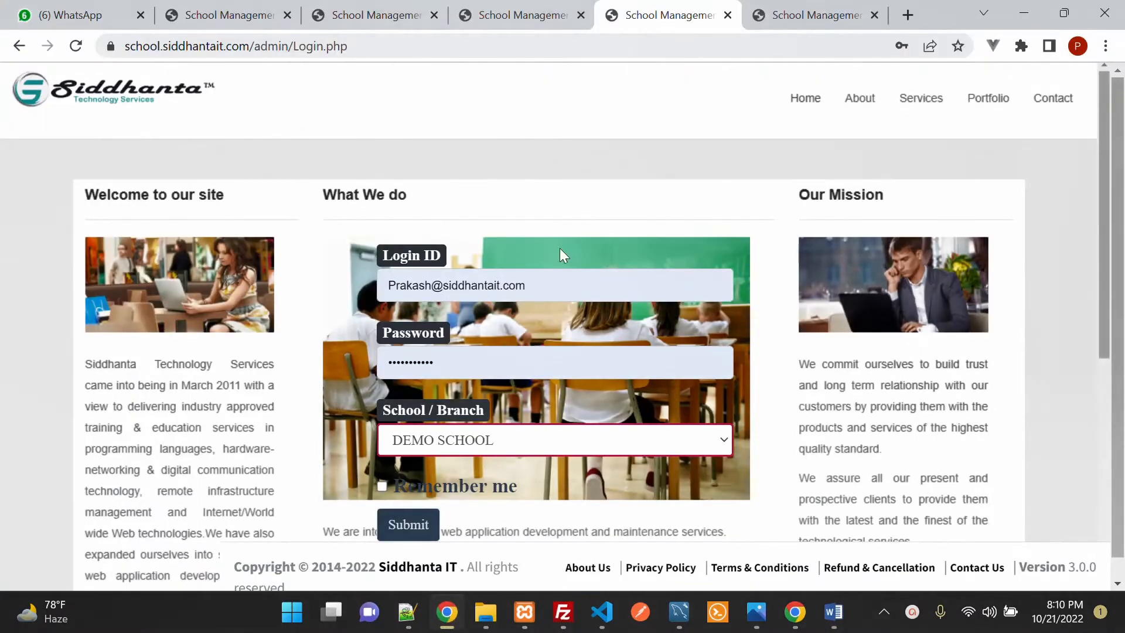
Step: Log in, then close the Profile tab and dismiss the Today's Alert popup
click(412, 530)
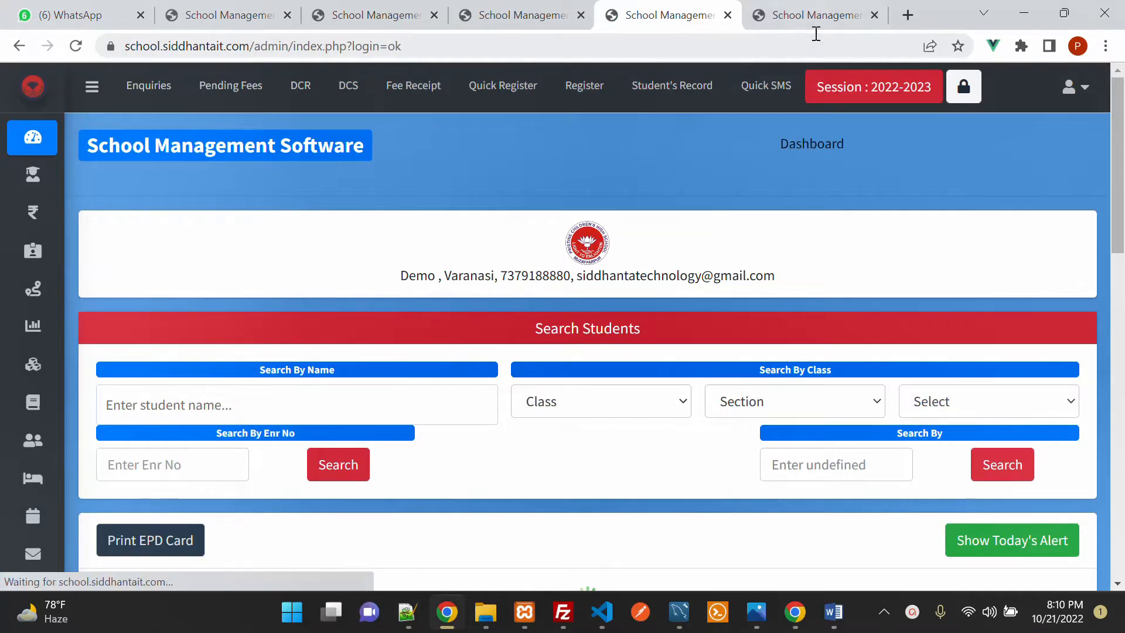
click(817, 18)
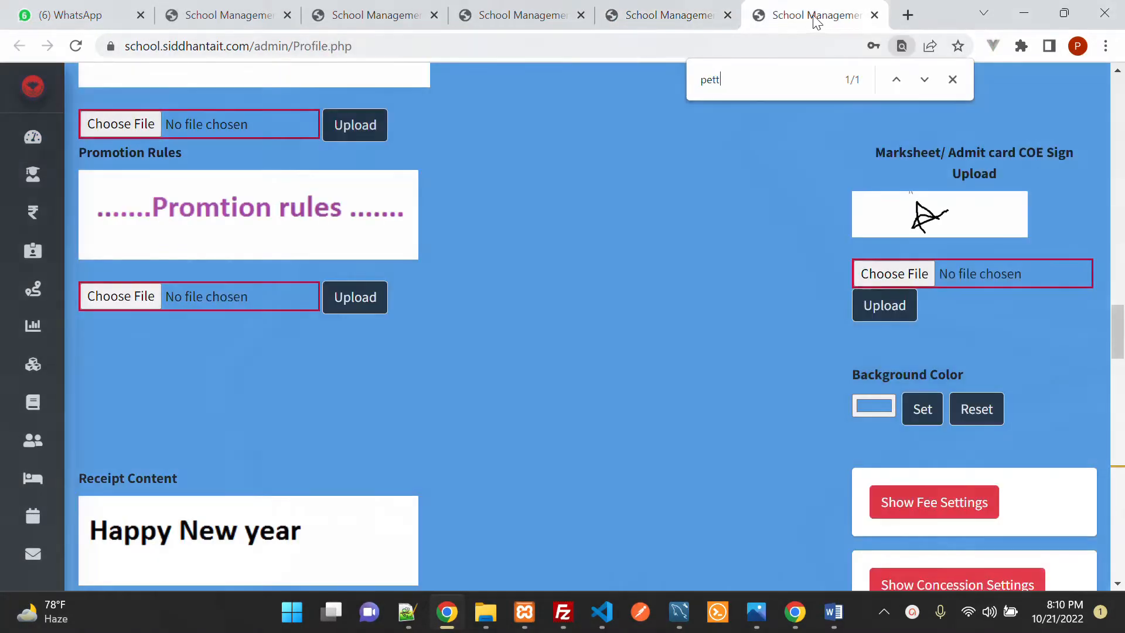
click(875, 15)
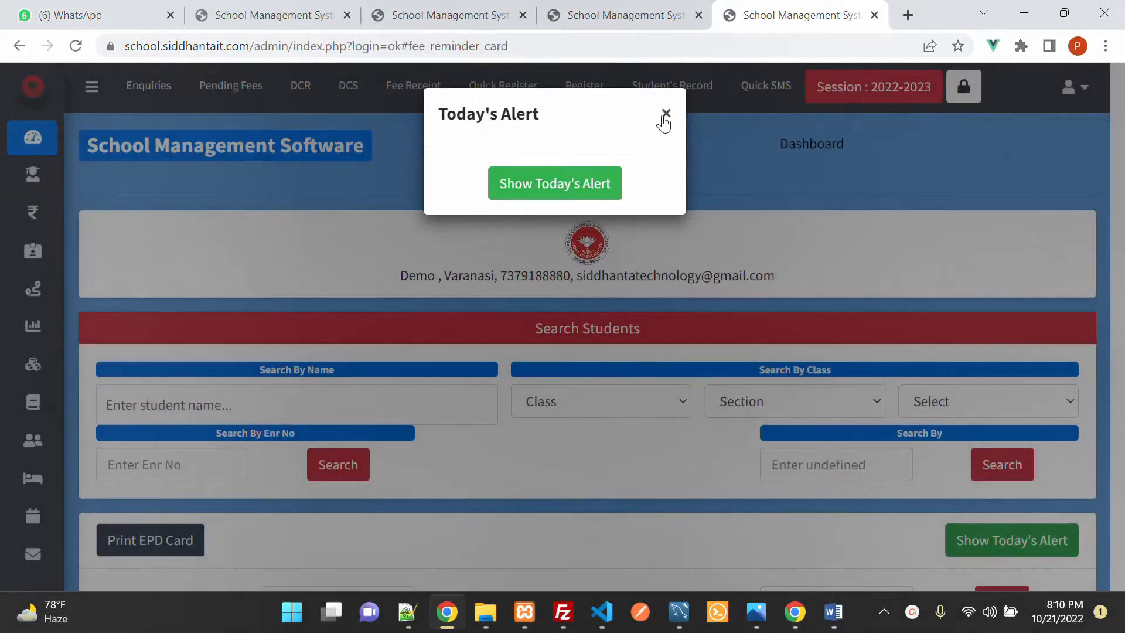
click(667, 113)
Step: Open Expense Entry from the Income / Expense menu
mouse_move(156, 289)
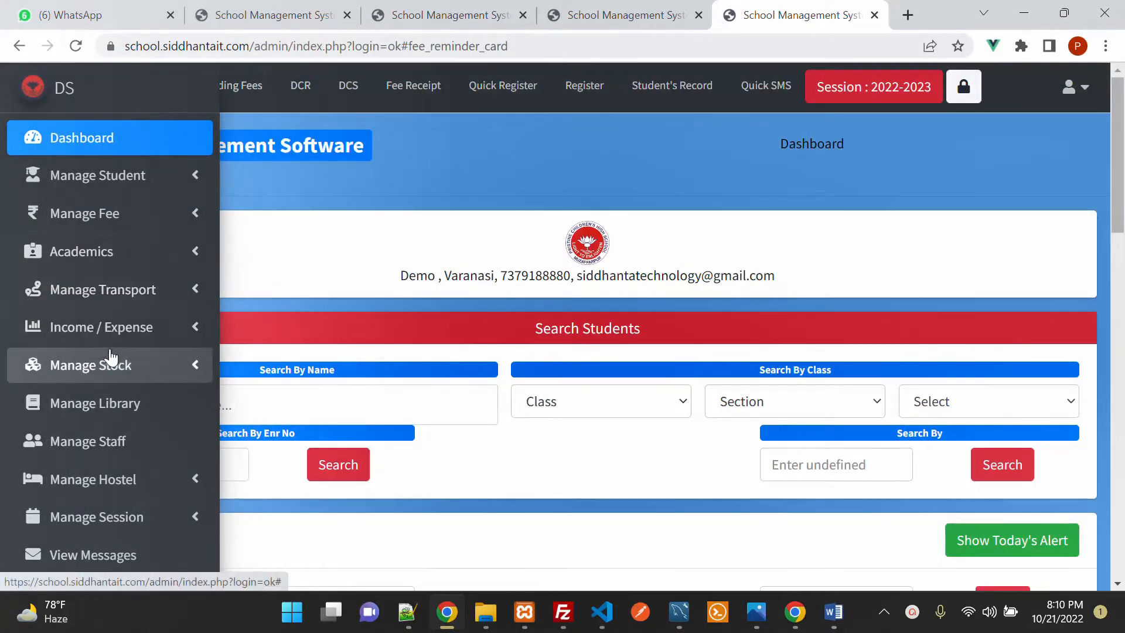
click(110, 327)
click(101, 368)
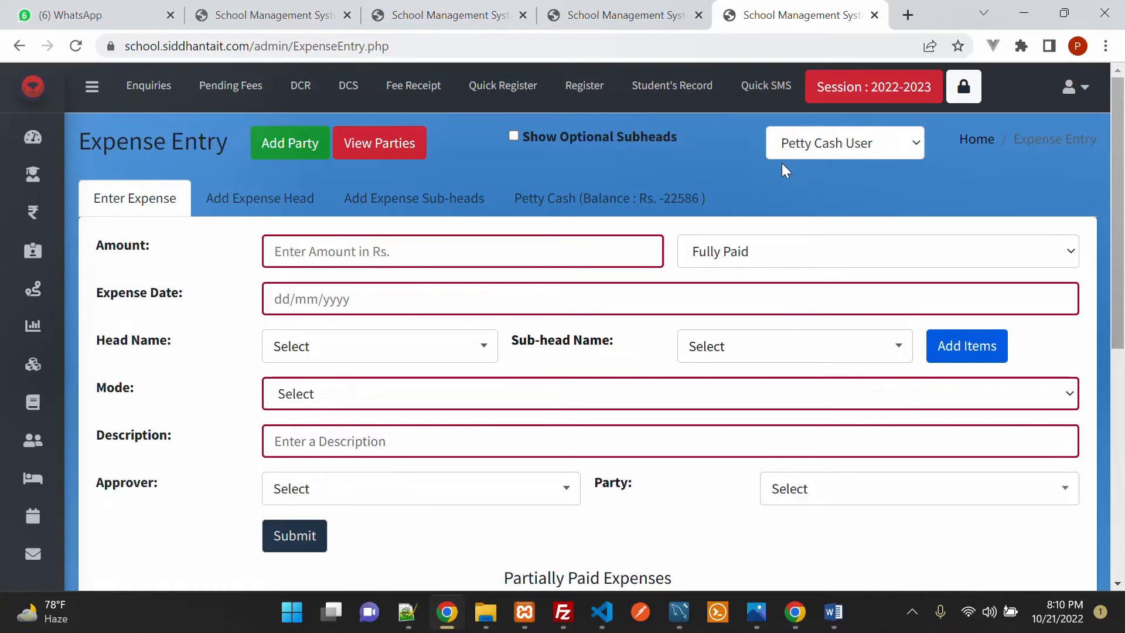
Step: Review the existing expense heads, such as Prakash1, Petty Cash and Transport
click(275, 208)
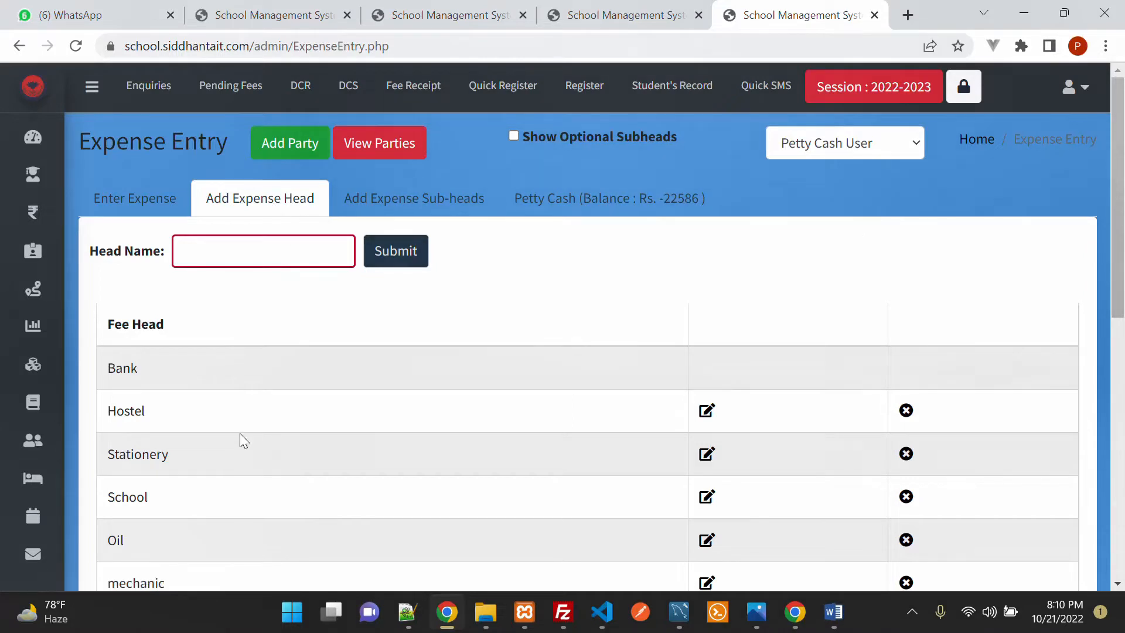
scroll(241, 439, down, 5)
scroll(327, 409, down, 5)
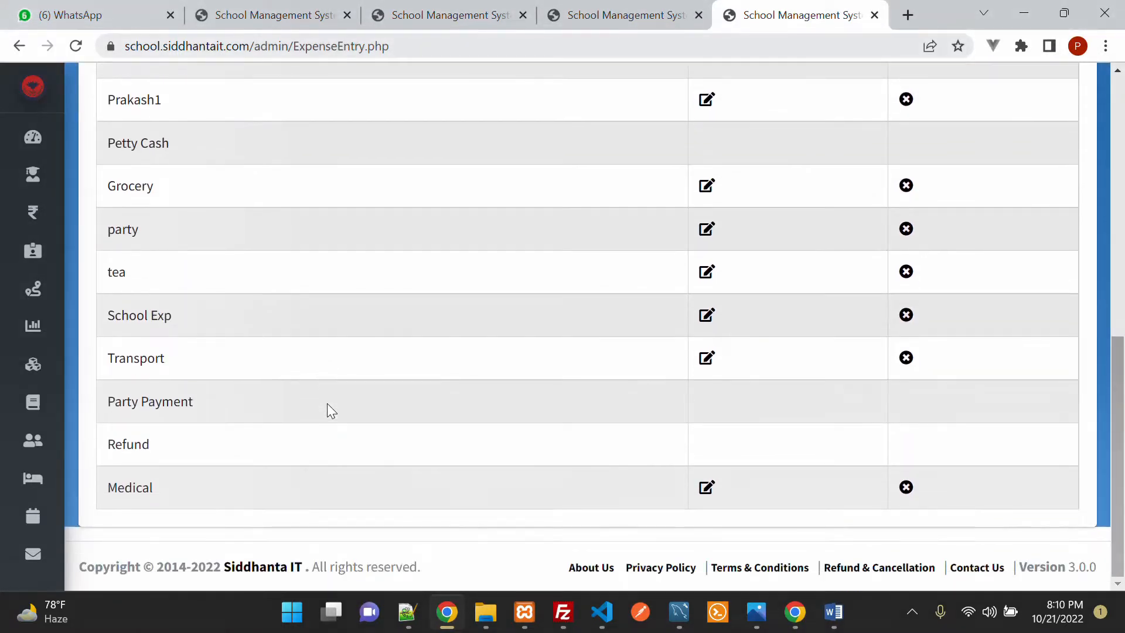
scroll(328, 405, up, 2)
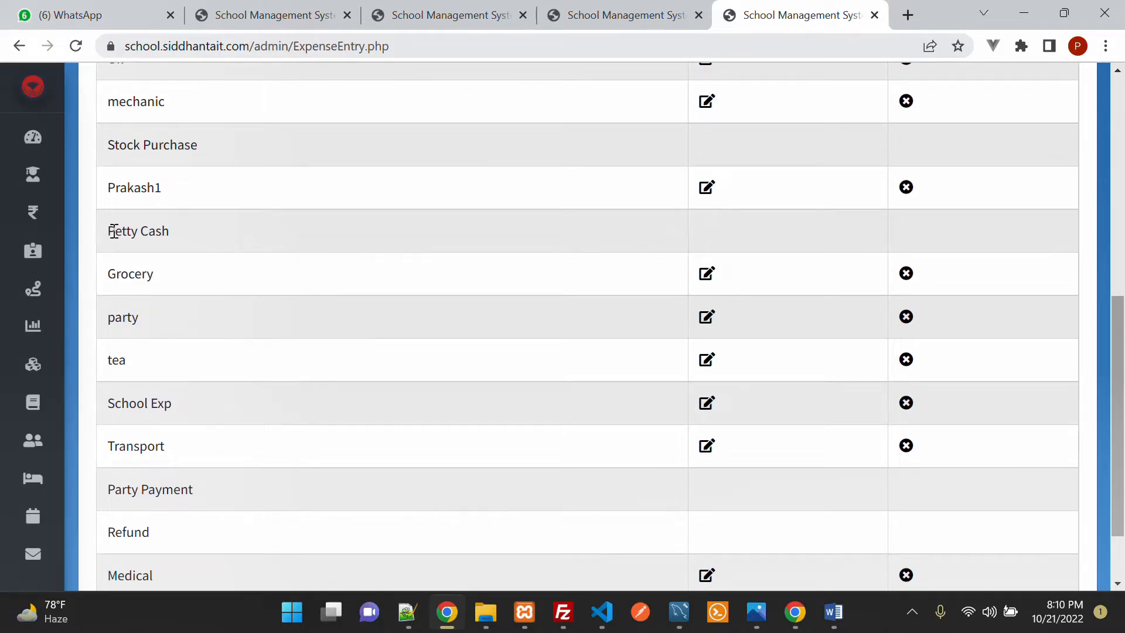
drag(115, 187, 213, 208)
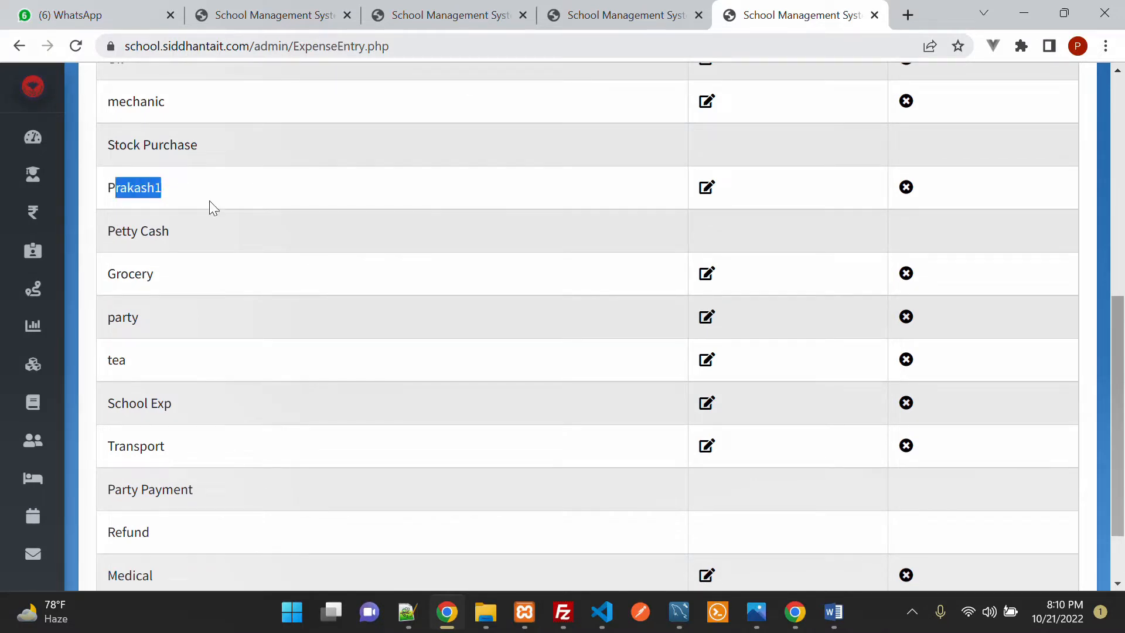
drag(107, 231, 231, 231)
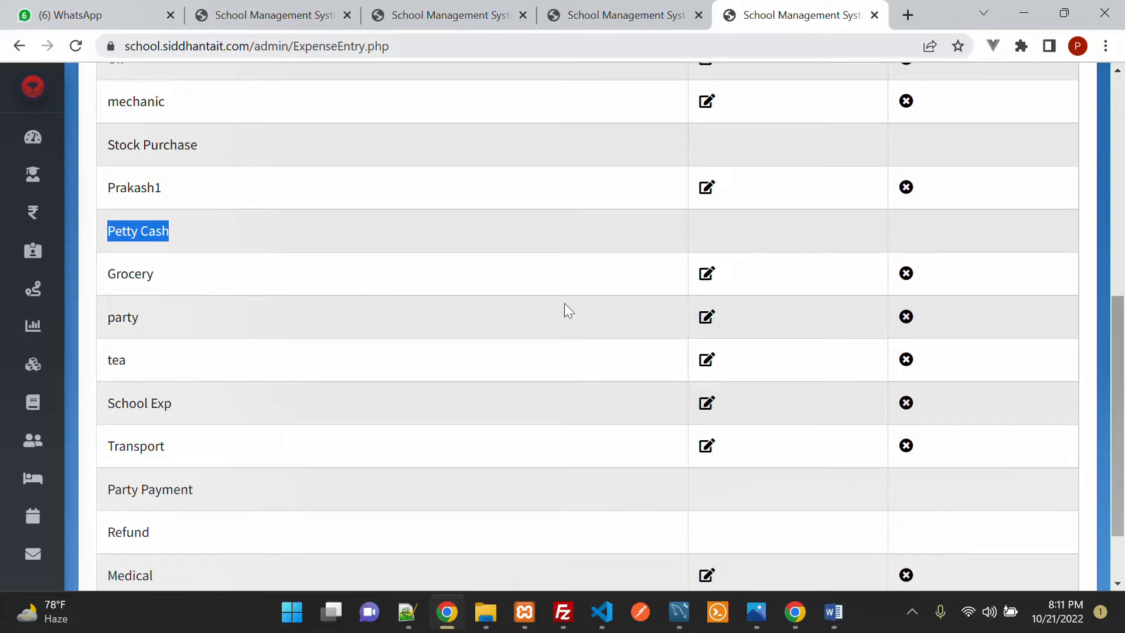
scroll(562, 308, down, 2)
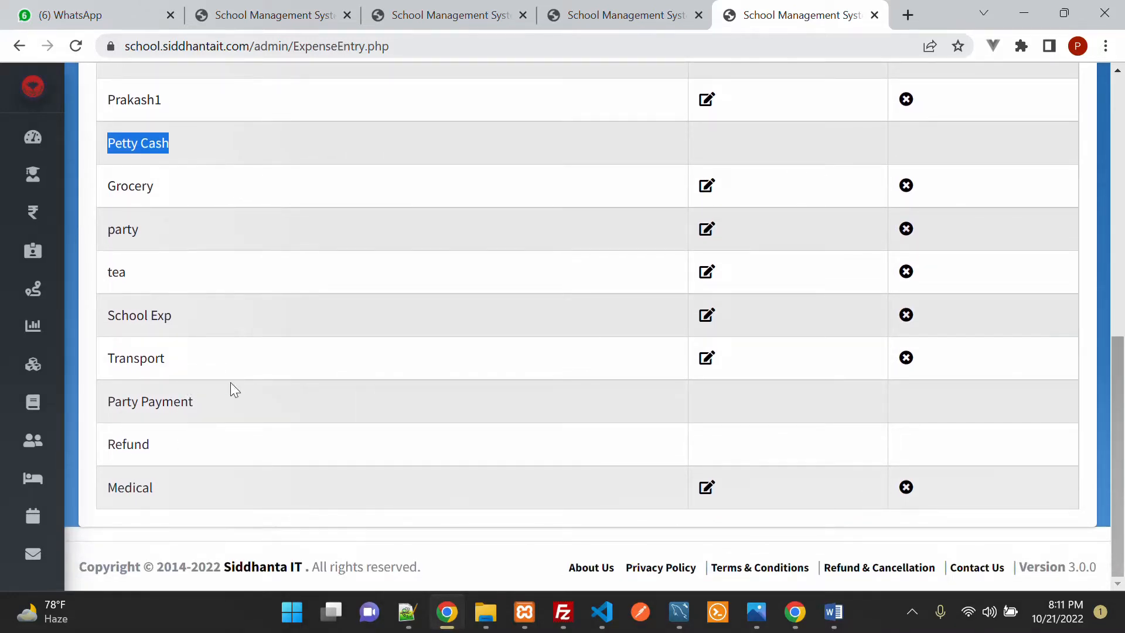
drag(133, 359, 194, 362)
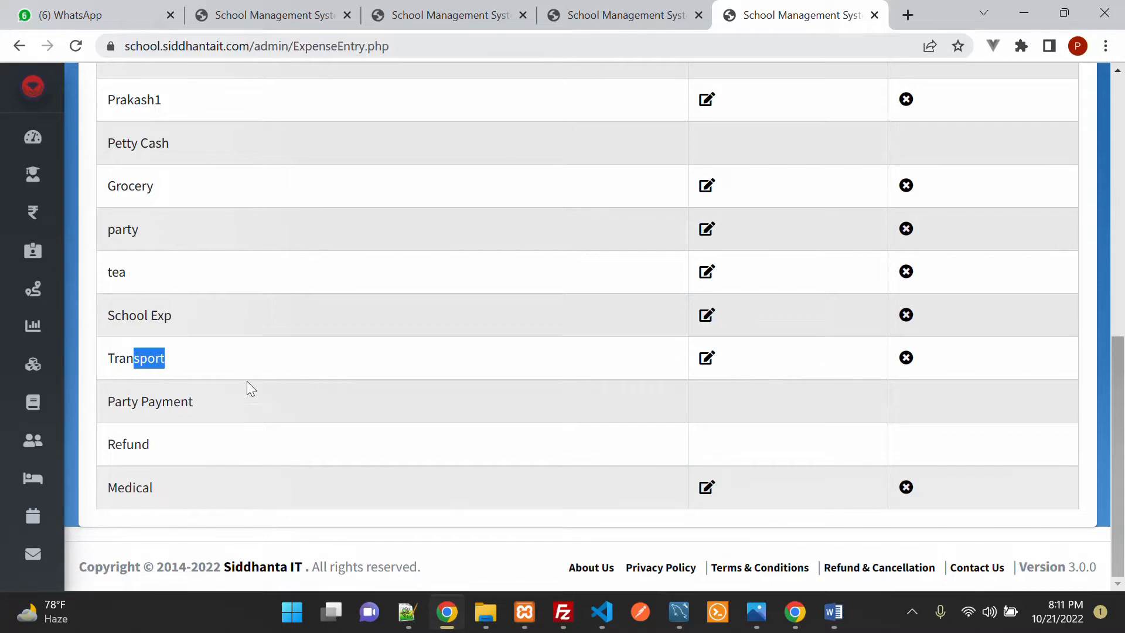
scroll(336, 350, up, 10)
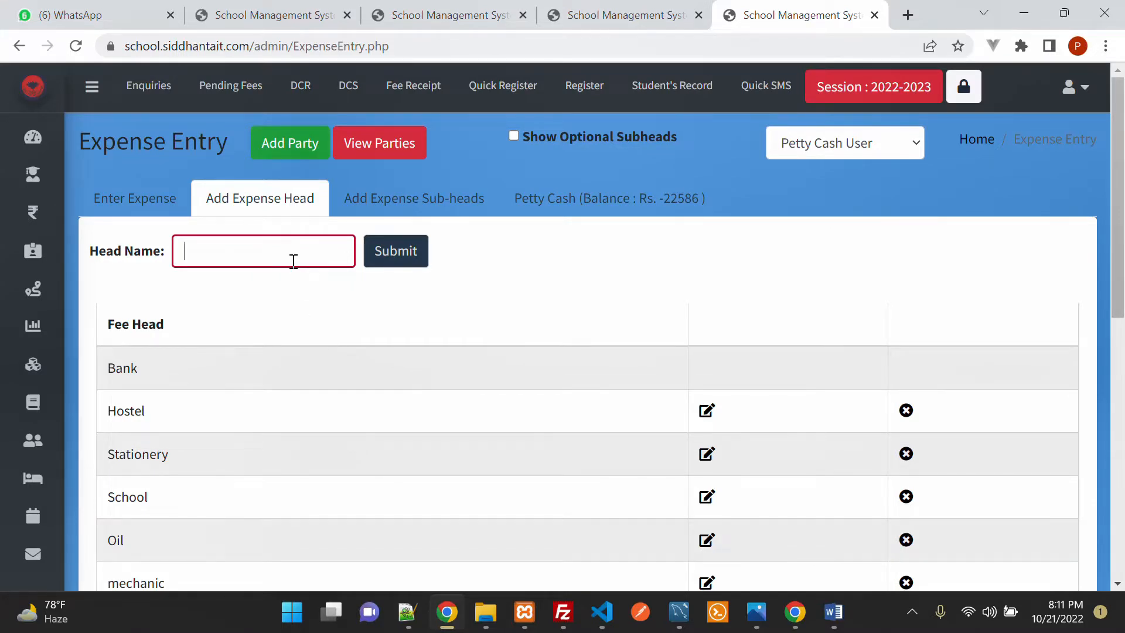
Step: Add 'Game Equipments' as a new expense head and confirm it at the list's end
text(Game Equipments)
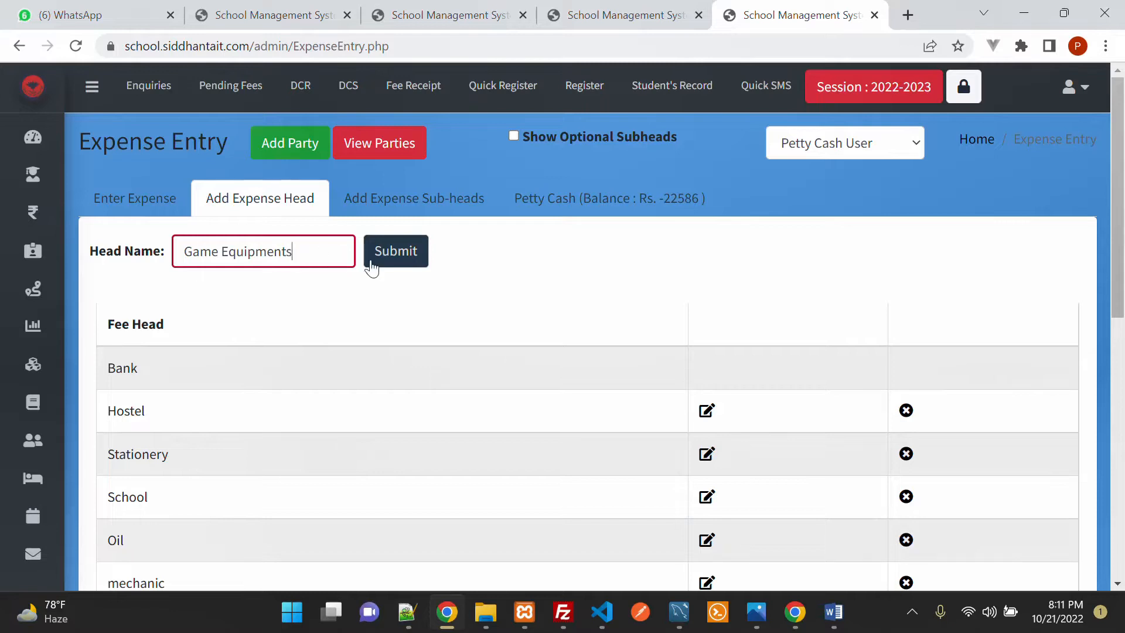
click(395, 265)
scroll(509, 418, down, 10)
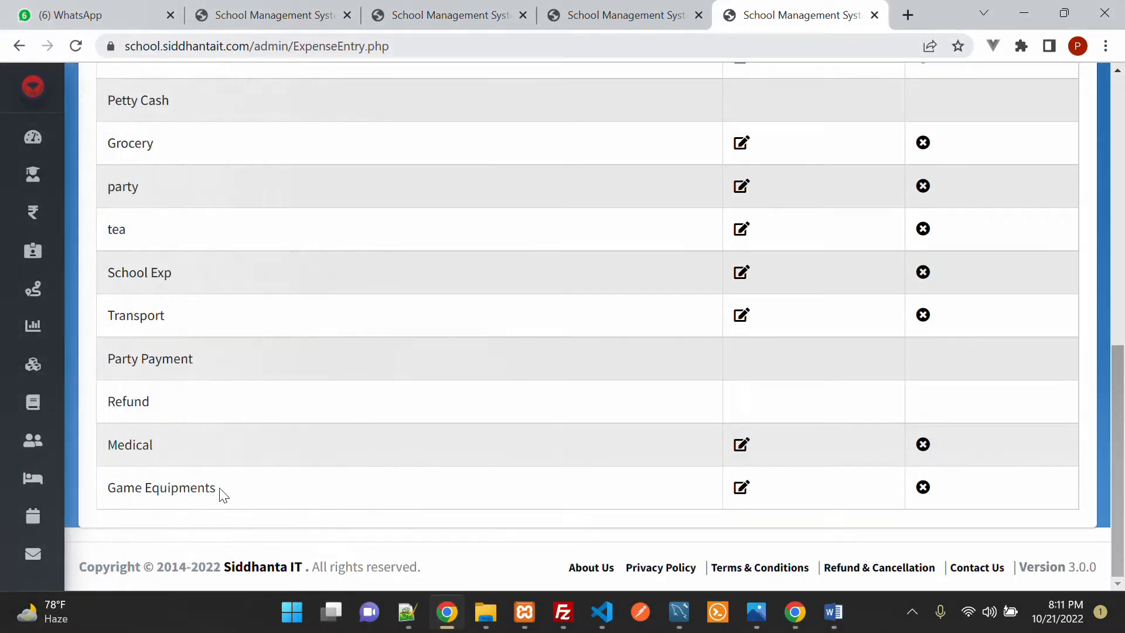
drag(199, 486, 296, 492)
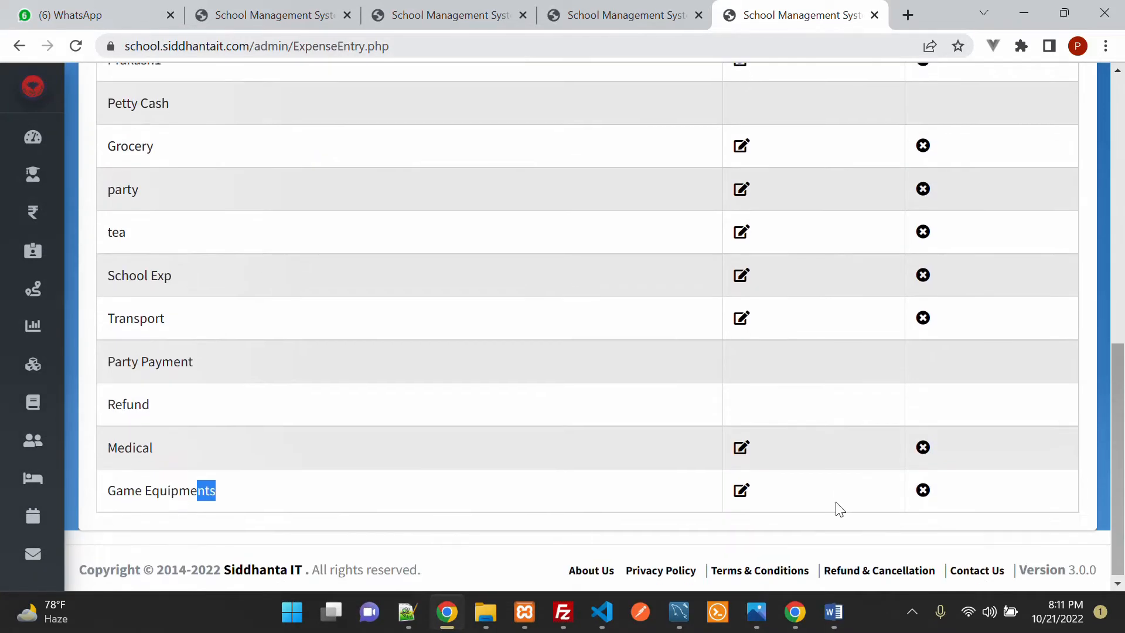
Step: Go to the Add Expense Sub-heads tab and open its Head Name dropdown
scroll(510, 460, up, 4)
scroll(504, 463, up, 5)
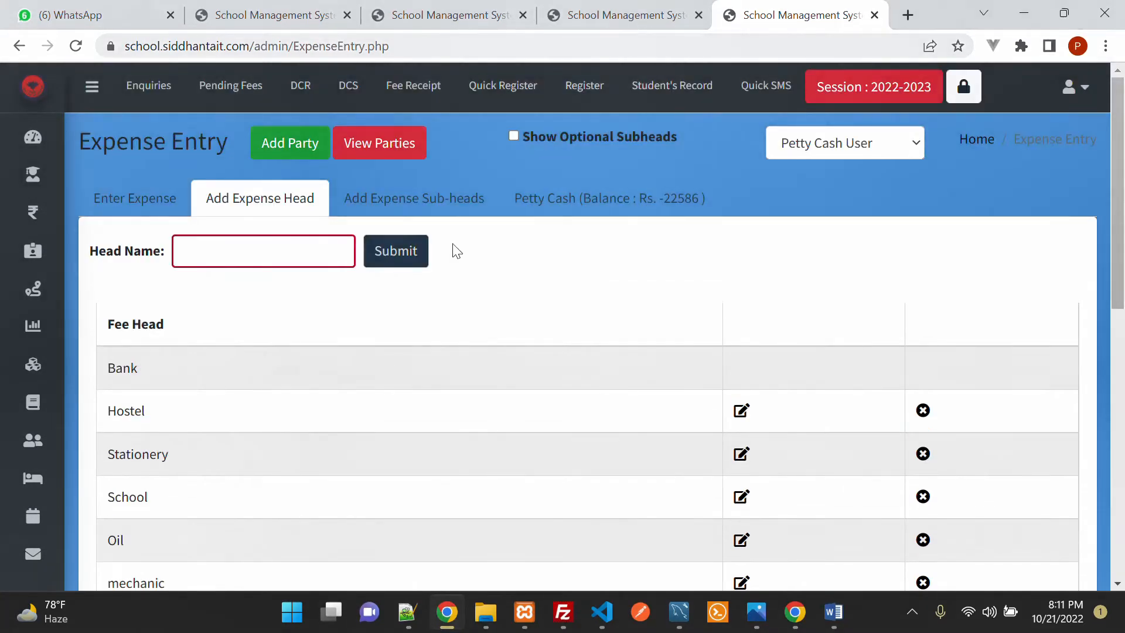
click(460, 202)
click(565, 259)
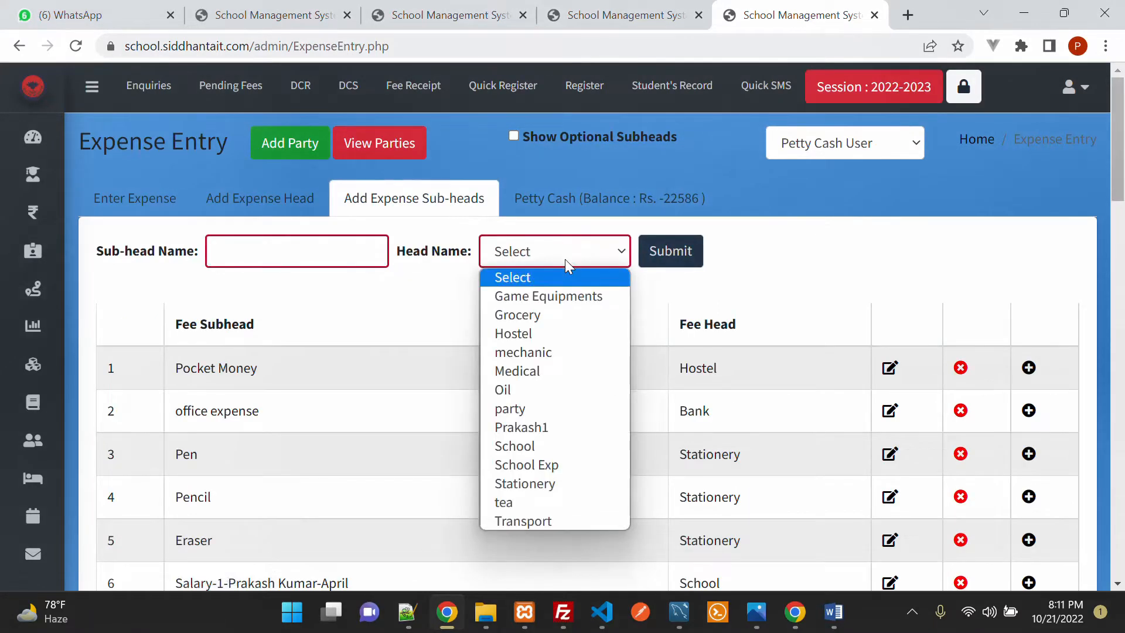
Step: Under the Game Equipments head, add the sub-head Football
click(572, 295)
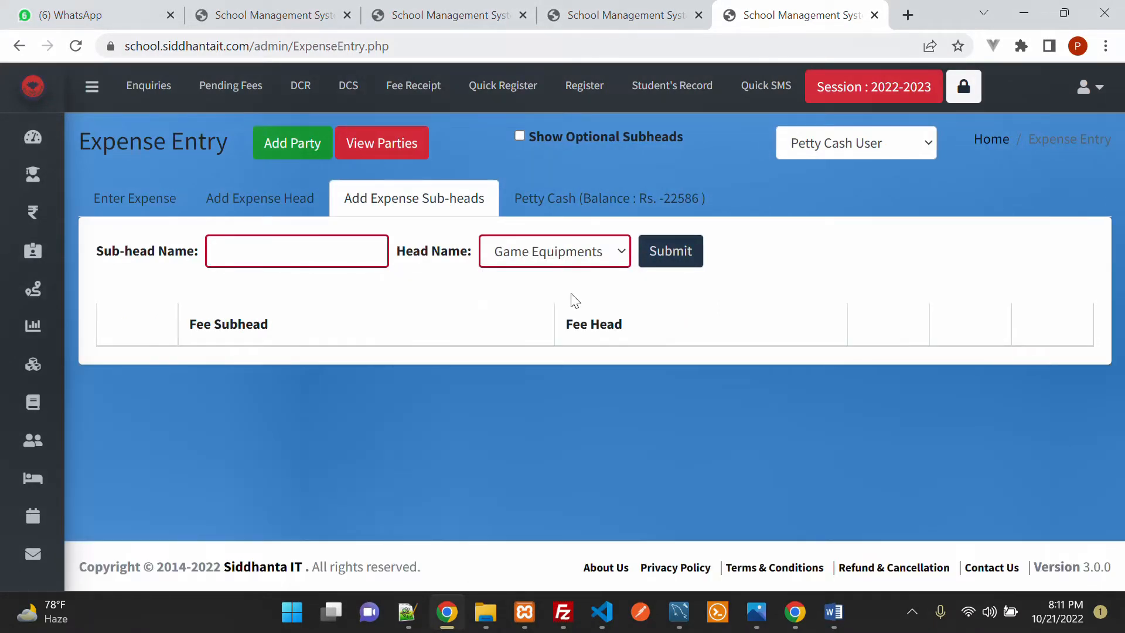
click(319, 260)
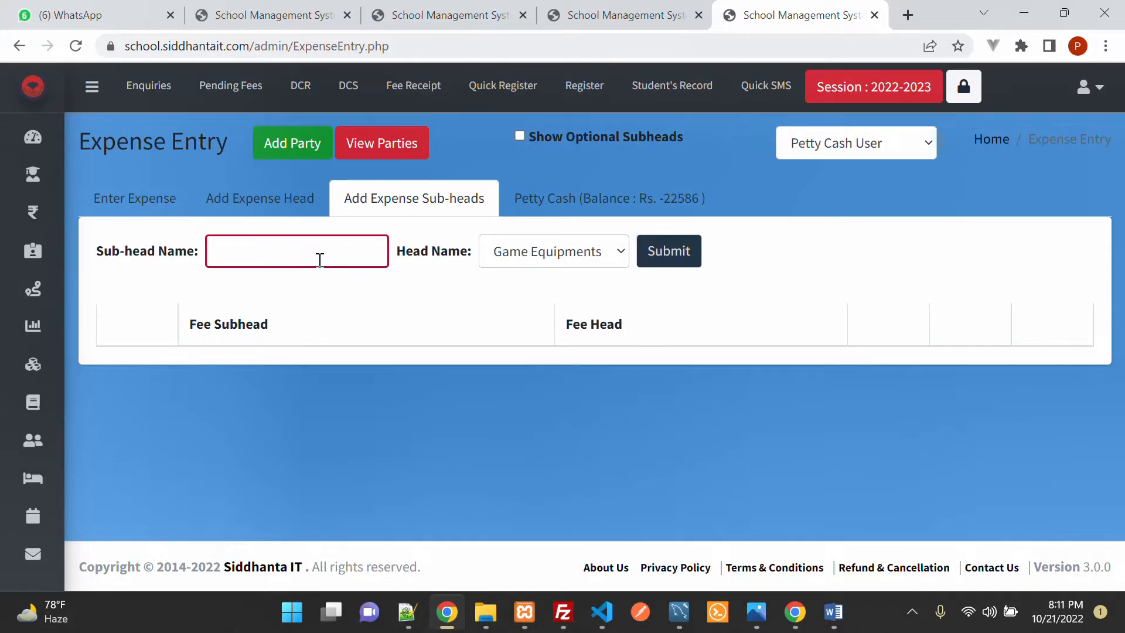
text(Go)
key(BackSpace)
key(BackSpace)
text(Football)
click(683, 261)
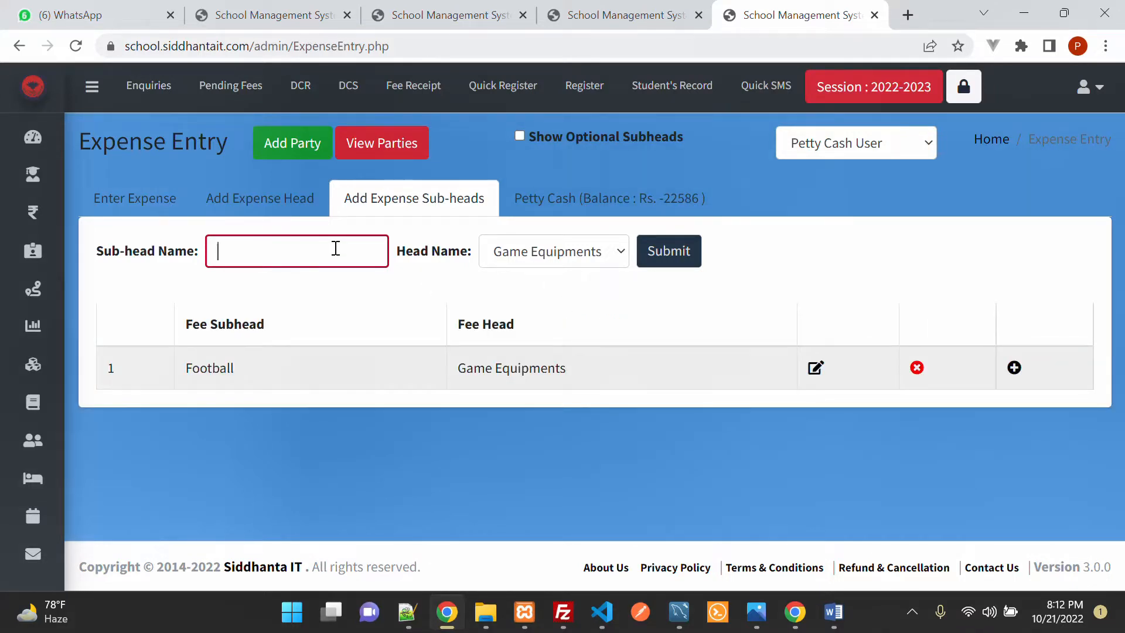
Step: Add the sub-head Cricket Bowl under Game Equipments
text(Cricket Ball)
key(BackSpace)
key(BackSpace)
text(owl)
click(645, 251)
Step: Add the sub-head Shuttle, then return to the Enter Expense form
click(259, 260)
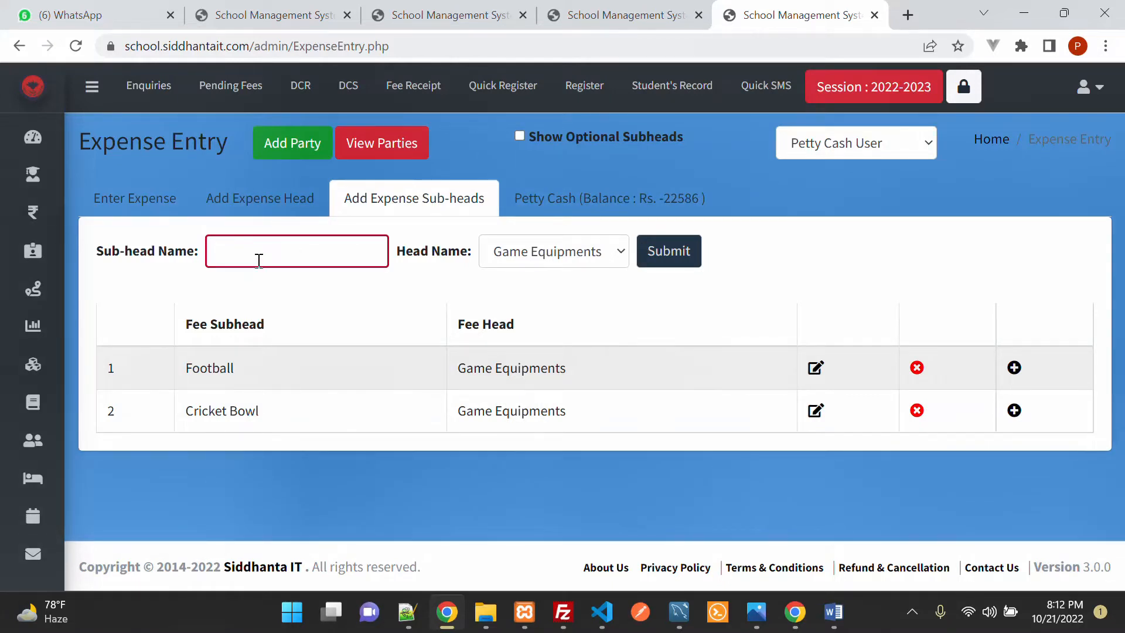
text(Shuttle)
click(695, 258)
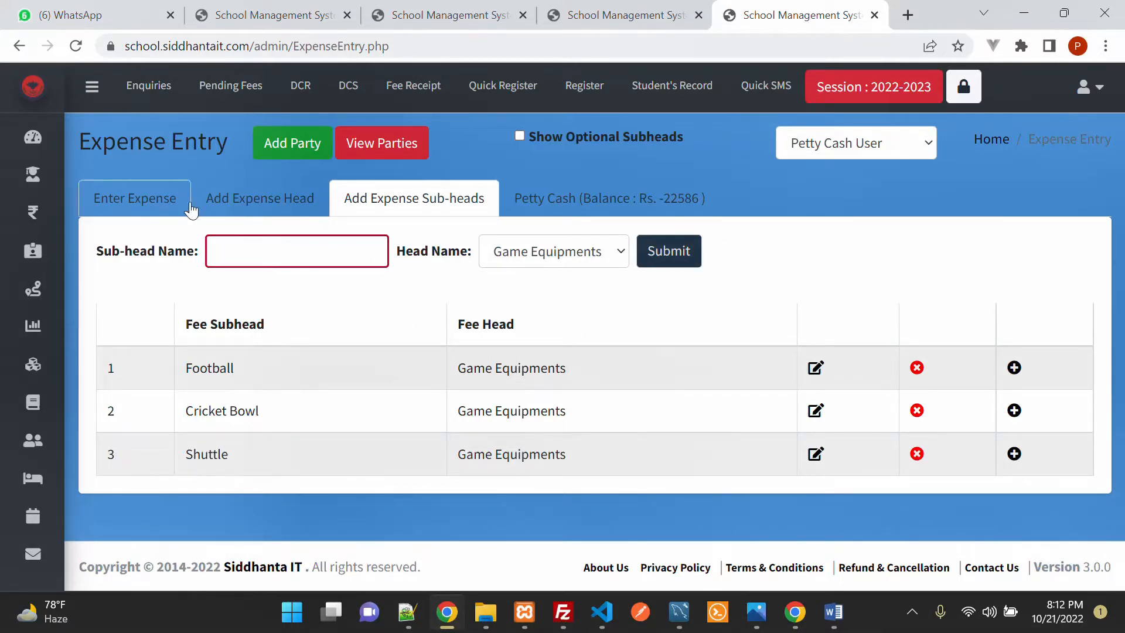
click(154, 205)
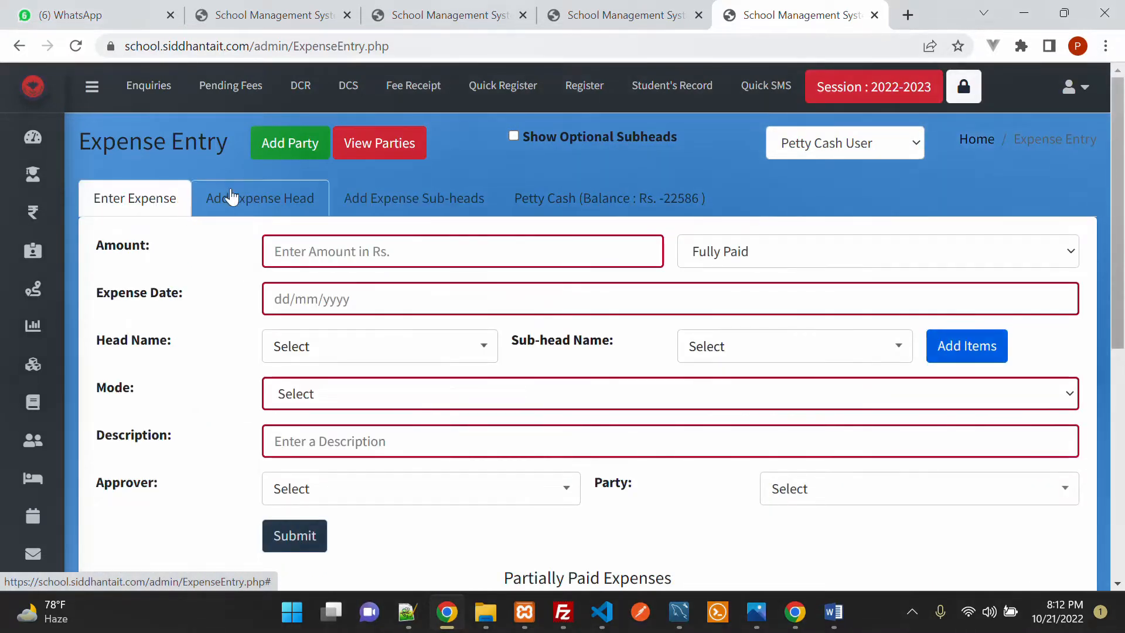
Step: View the Petty Cash tab with its Rs. -22586 balance and empty 21/10/2022 records
click(583, 206)
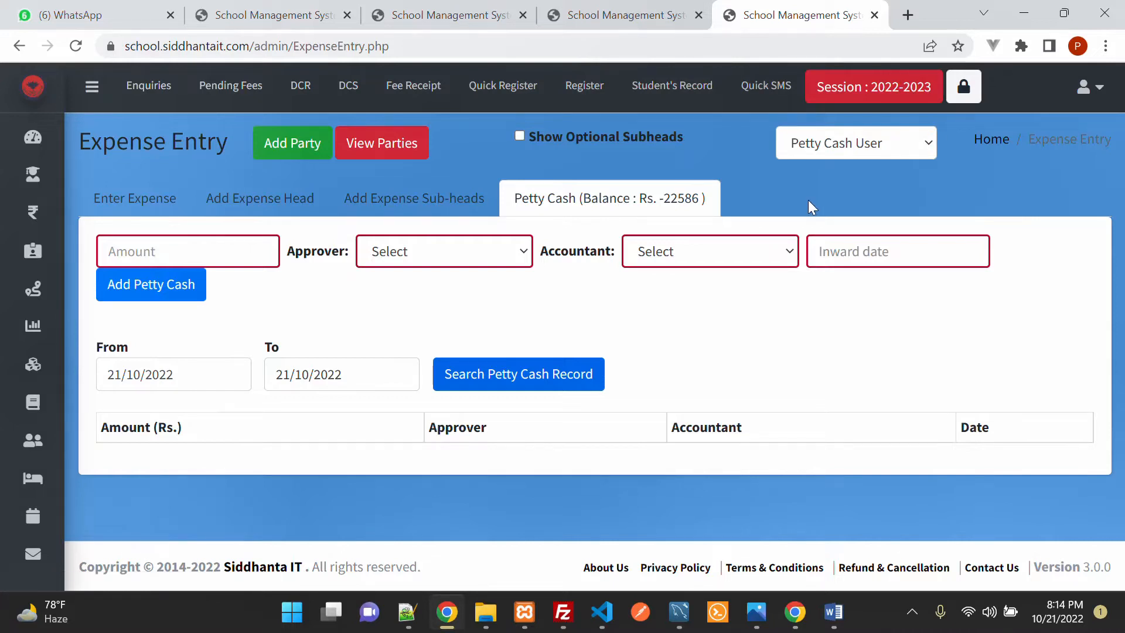
Step: Enter an expense amount of 1000 on the Enter Expense form, status still Fully Paid
click(164, 201)
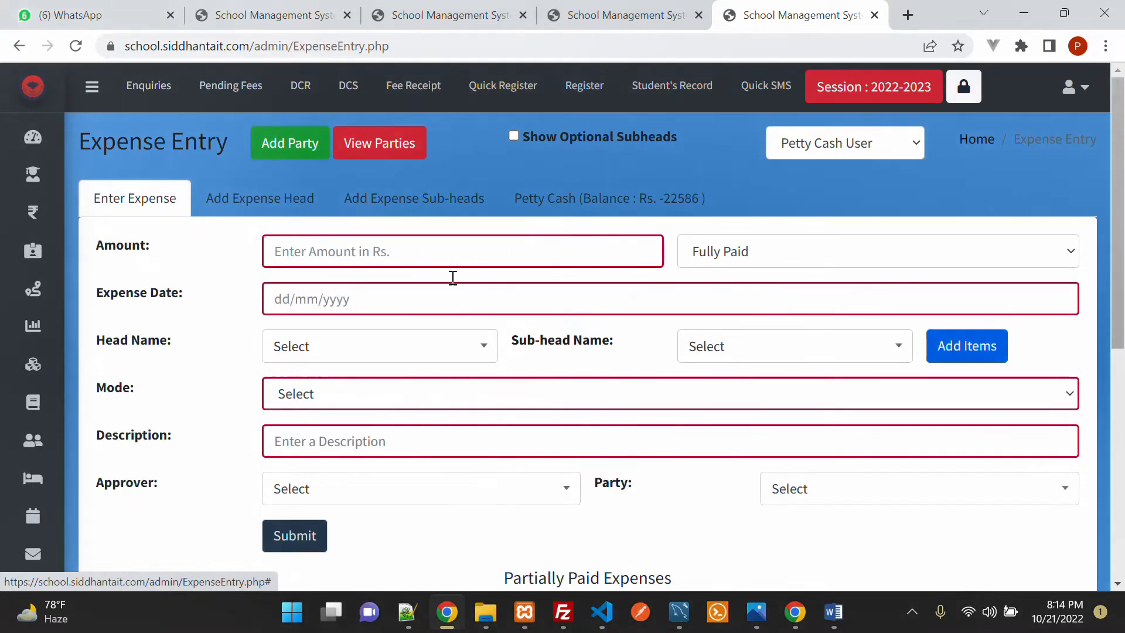
click(273, 212)
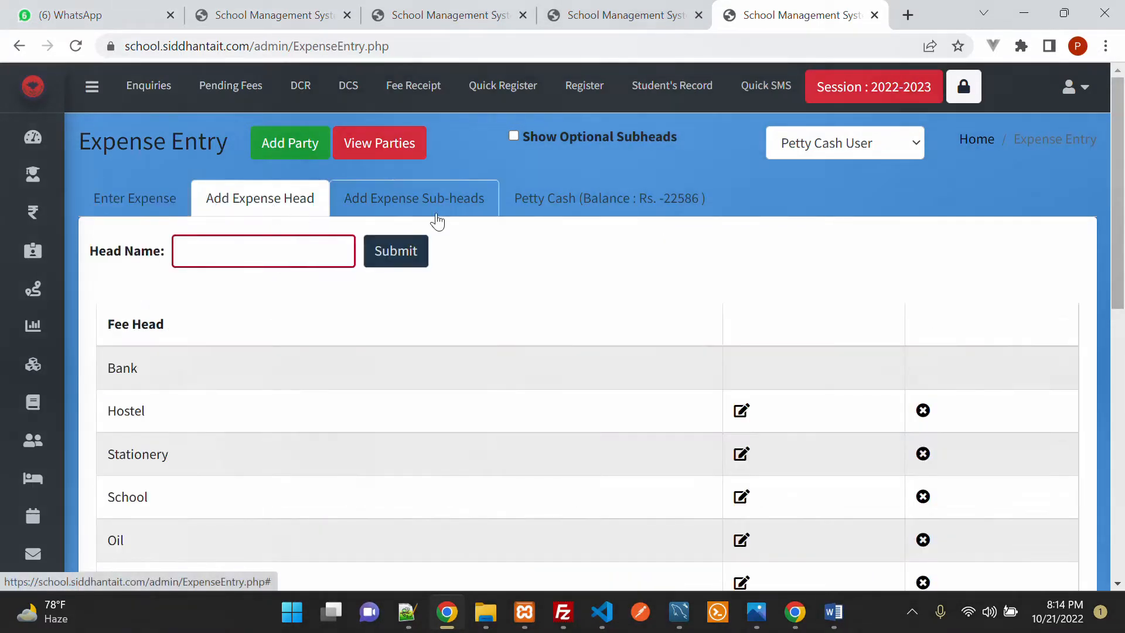
click(441, 212)
click(136, 211)
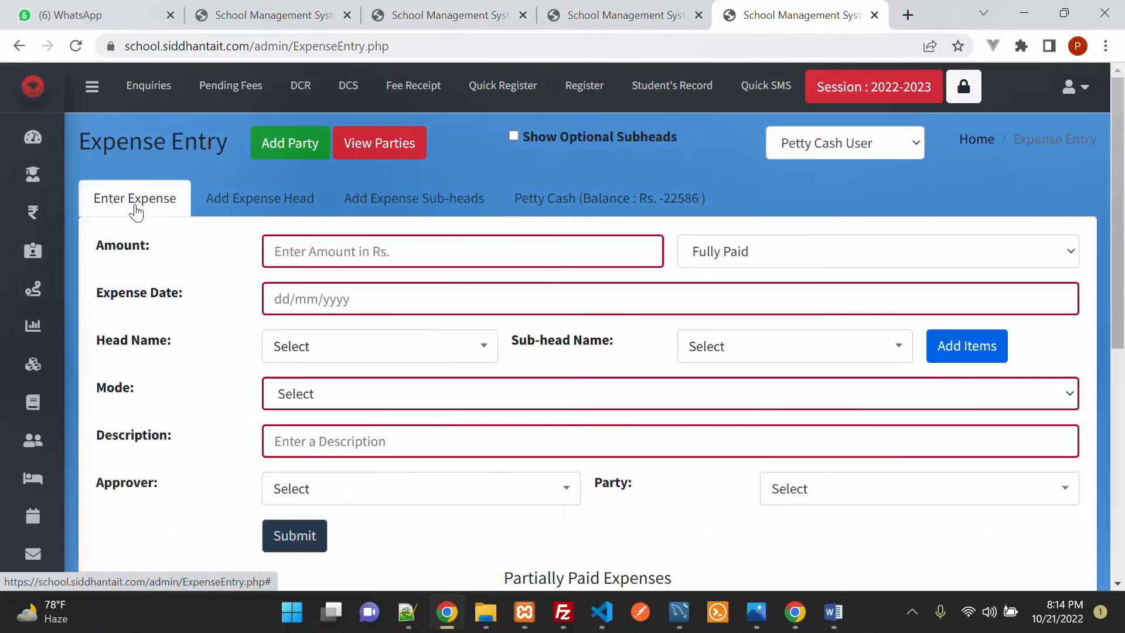
click(303, 258)
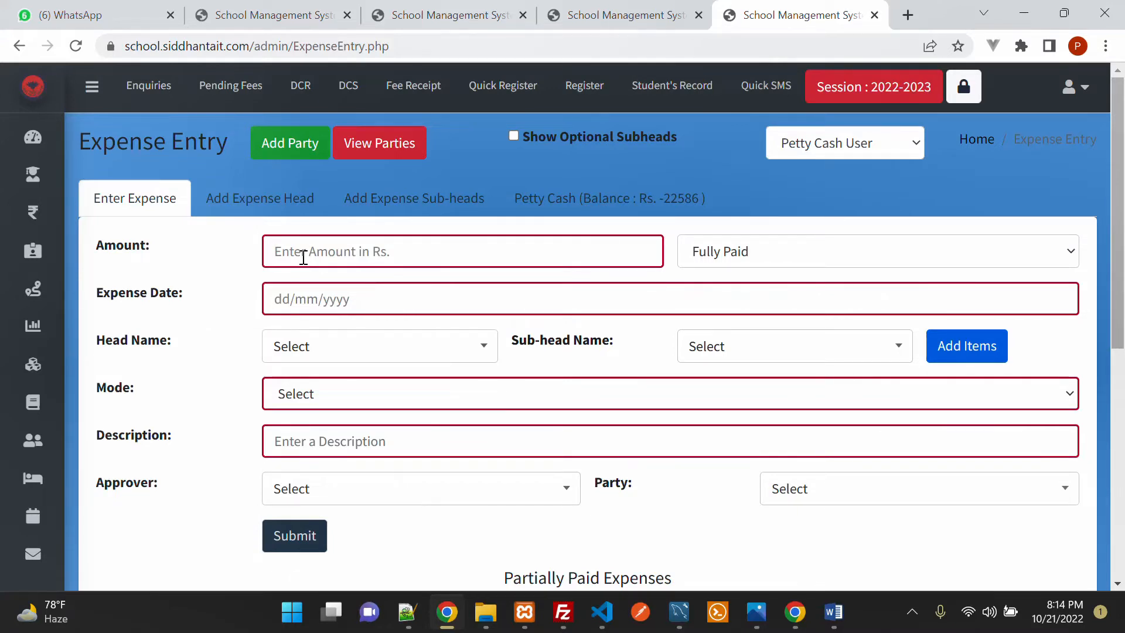
text(1000)
click(771, 258)
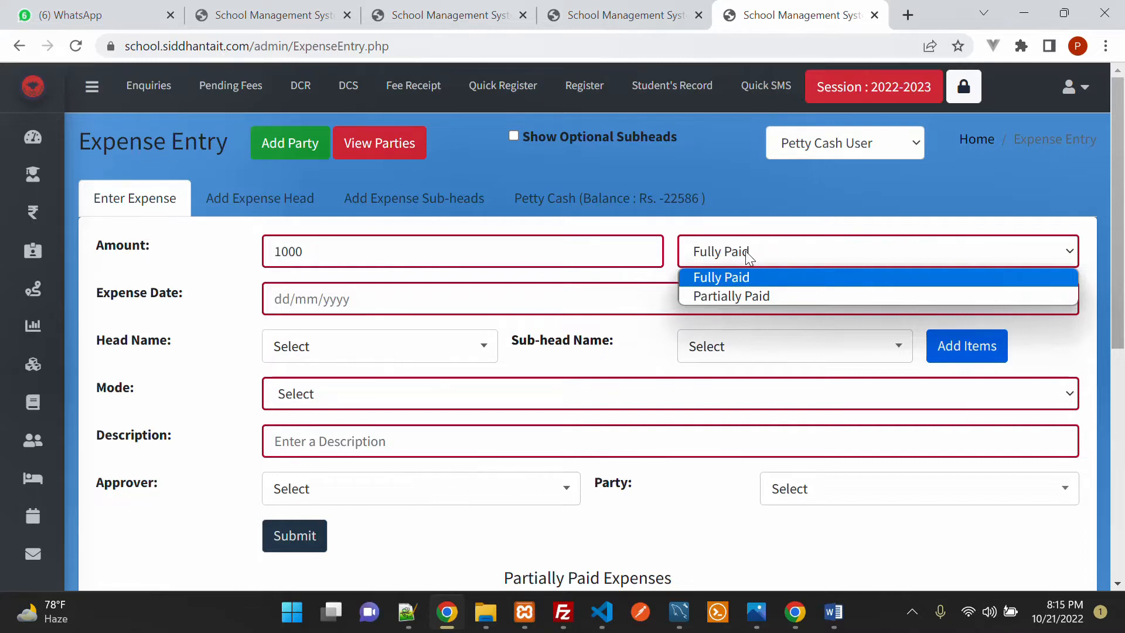
Step: Change the payment status from Fully Paid to Partially Paid
click(364, 256)
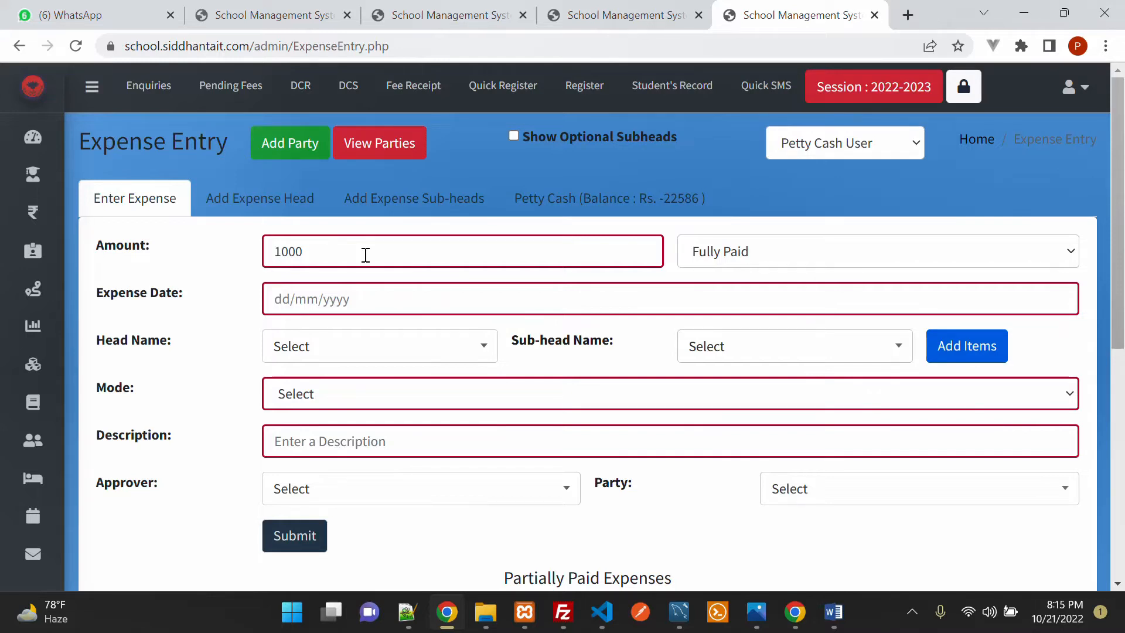
click(757, 252)
click(752, 297)
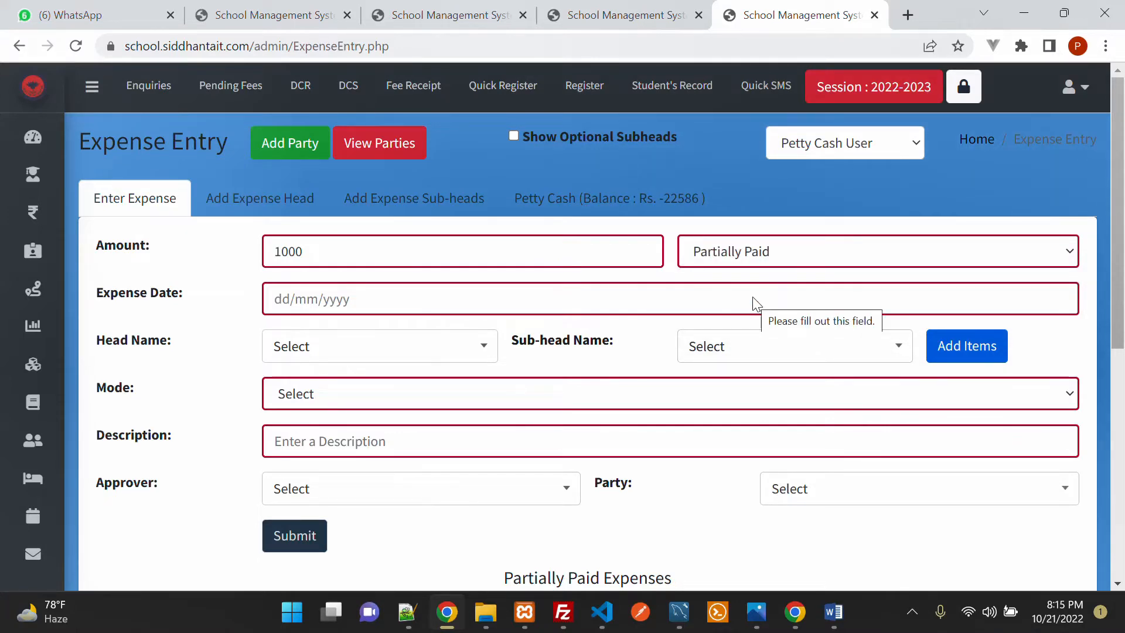
scroll(761, 410, down, 6)
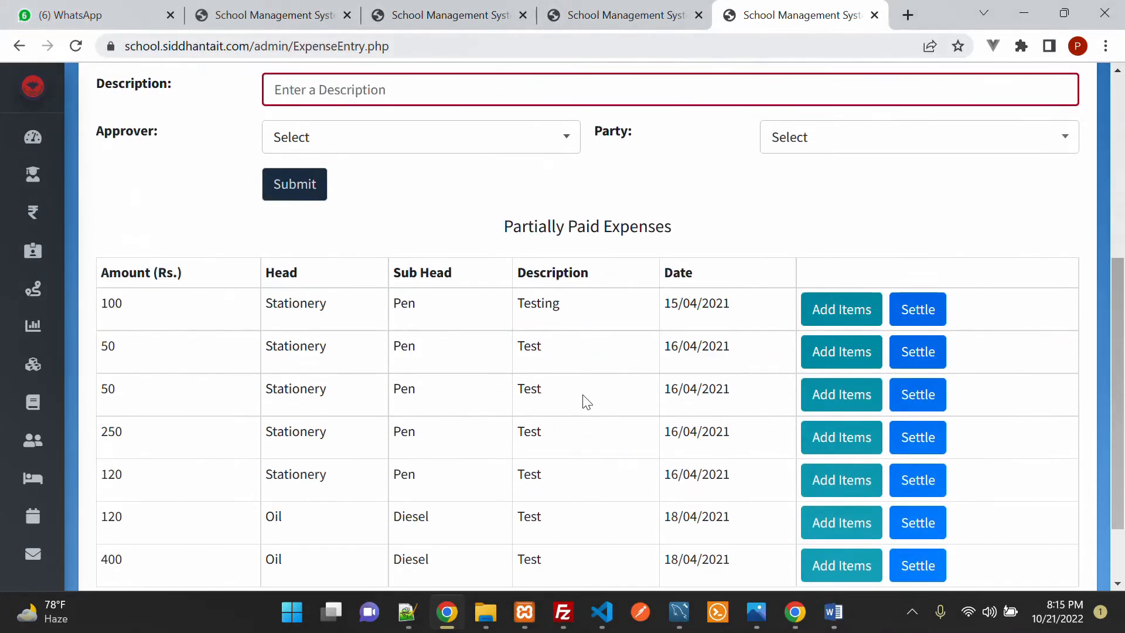
drag(282, 305, 635, 596)
click(623, 475)
scroll(624, 476, up, 4)
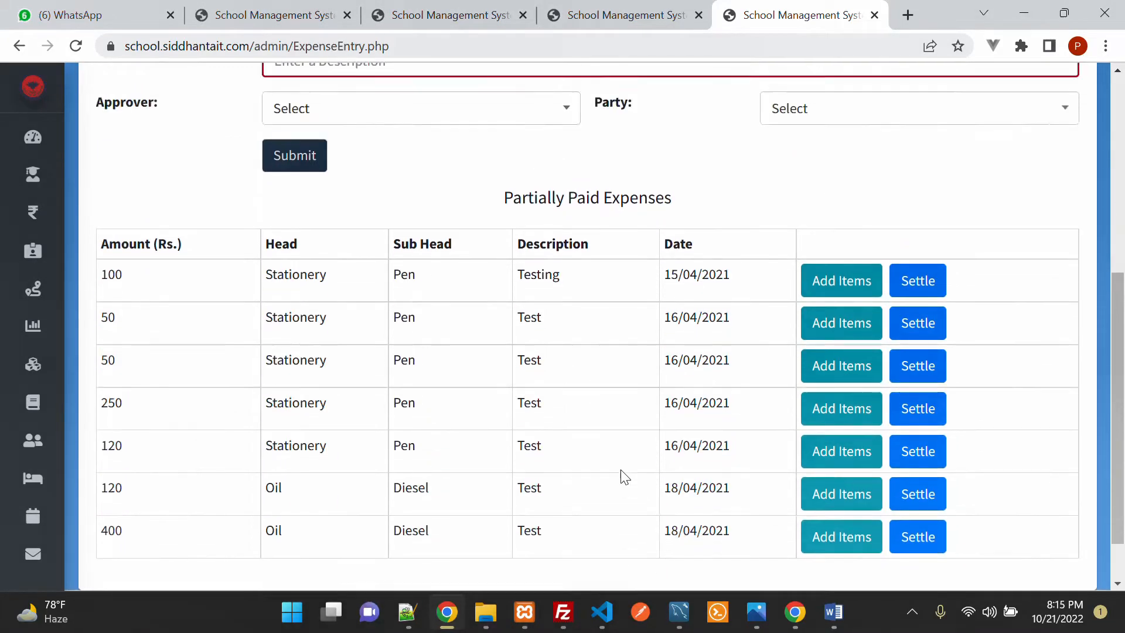
scroll(623, 474, down, 4)
scroll(623, 476, up, 6)
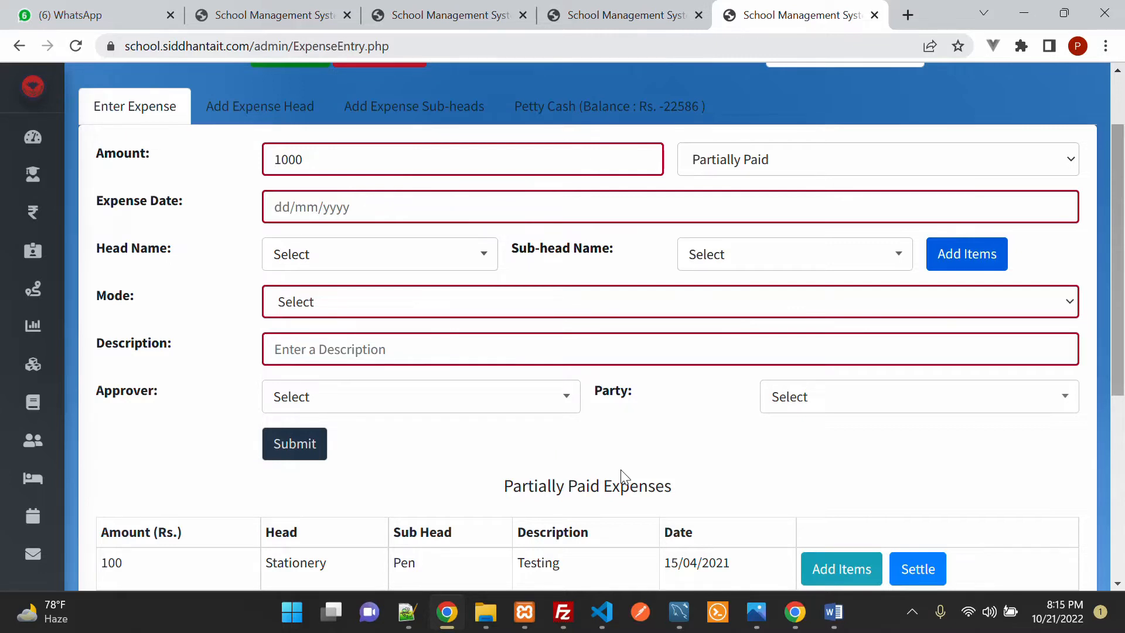
Step: Set the expense date to 21/10/2022
click(382, 162)
click(350, 207)
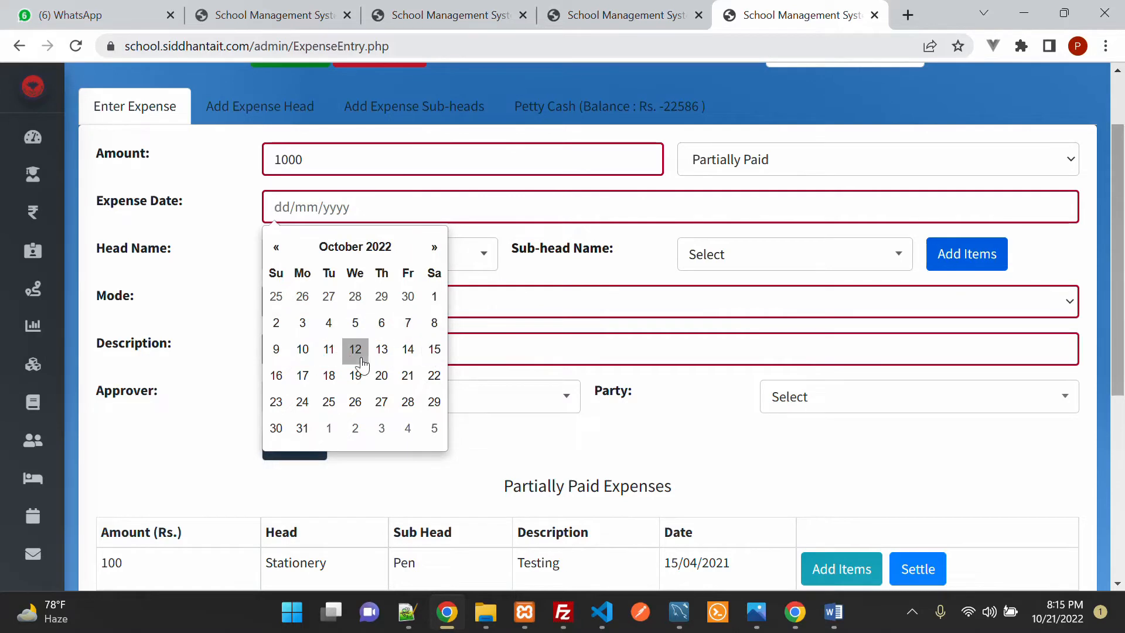
click(408, 376)
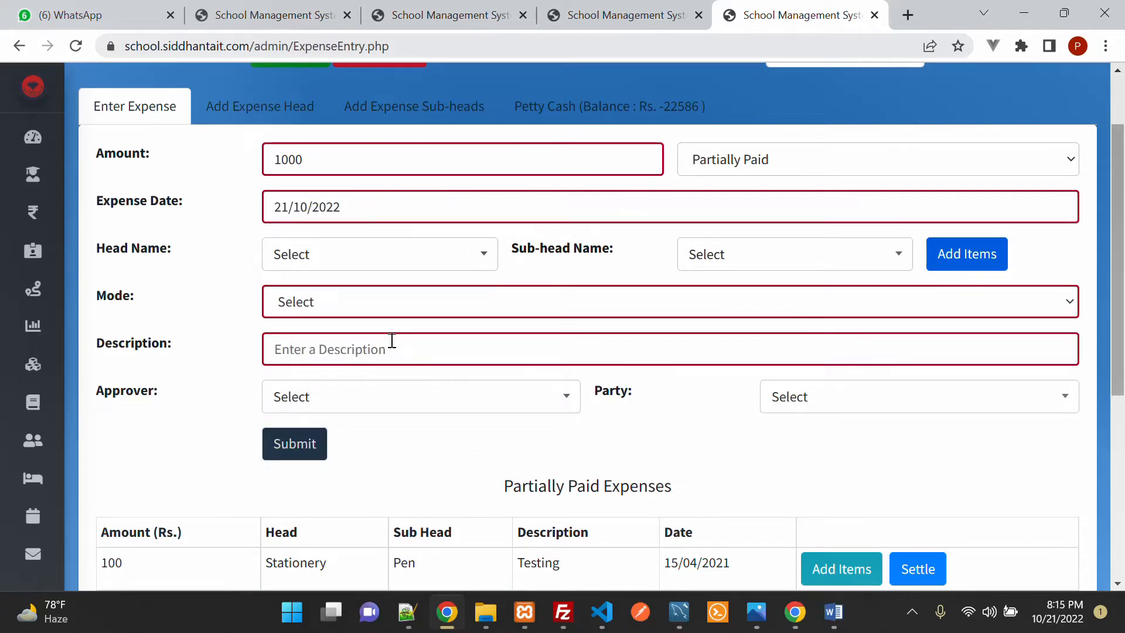
click(423, 211)
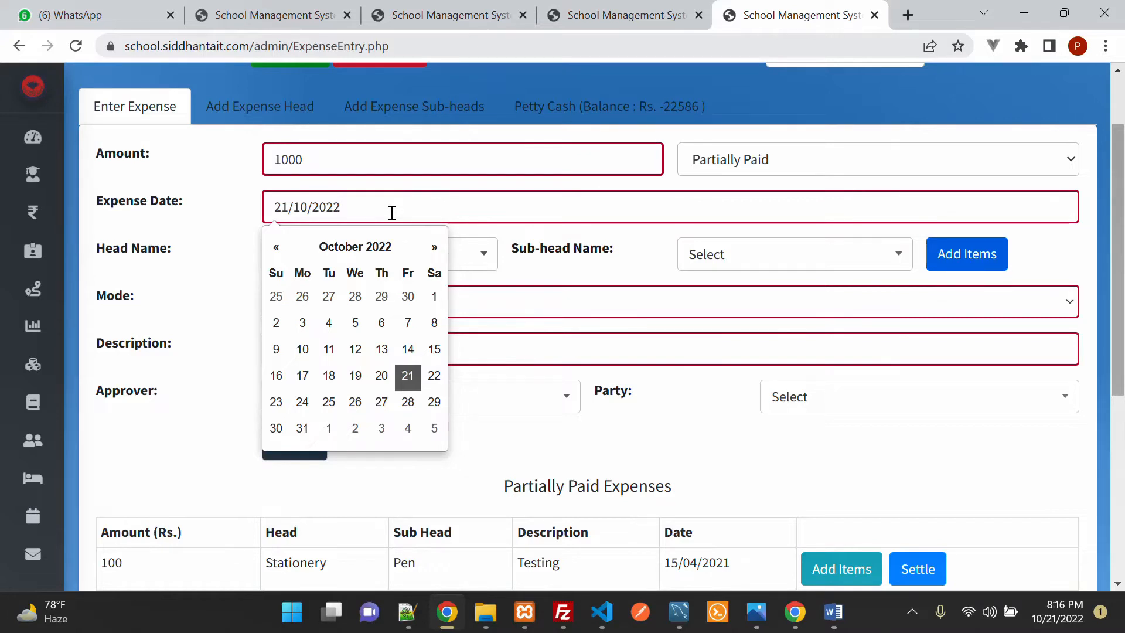
click(409, 377)
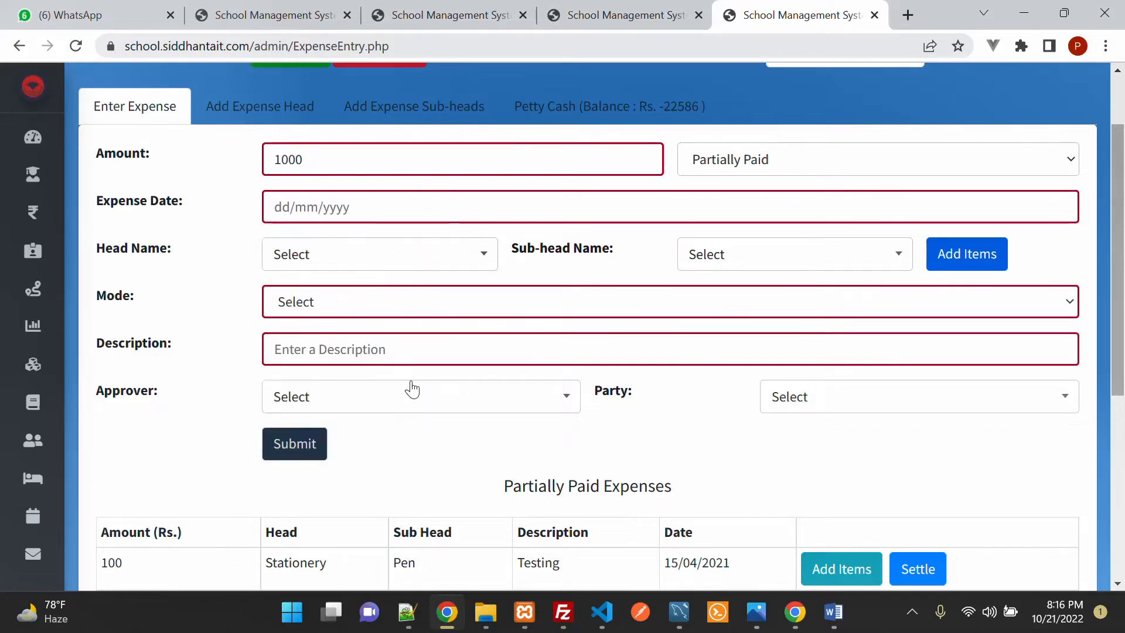
click(408, 375)
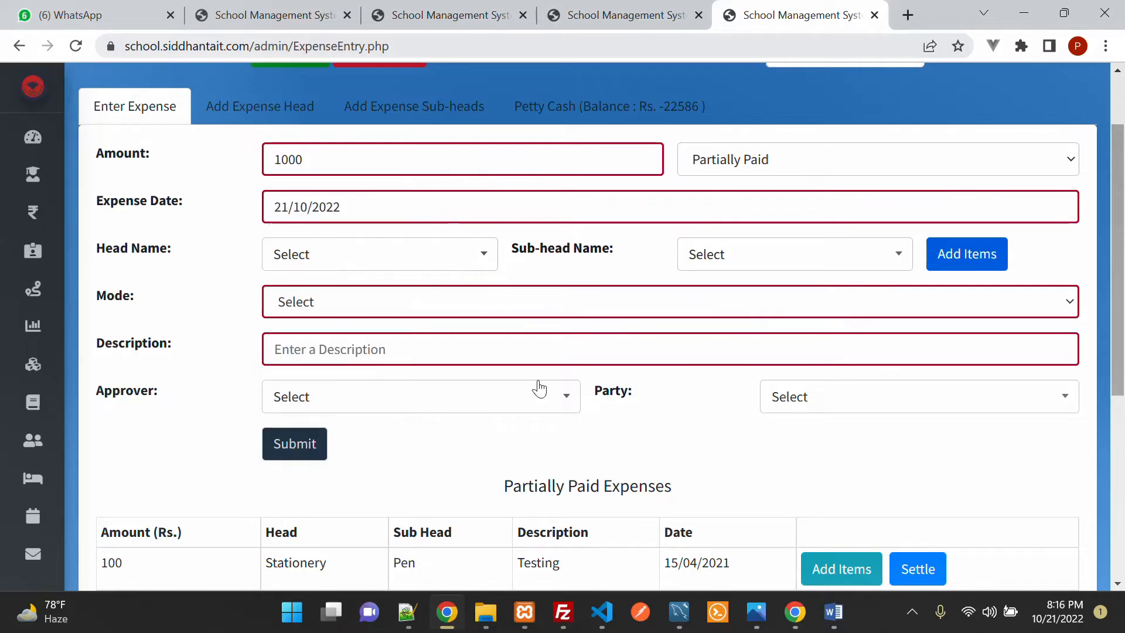
Step: Choose Game Equipments as the expense head
click(384, 256)
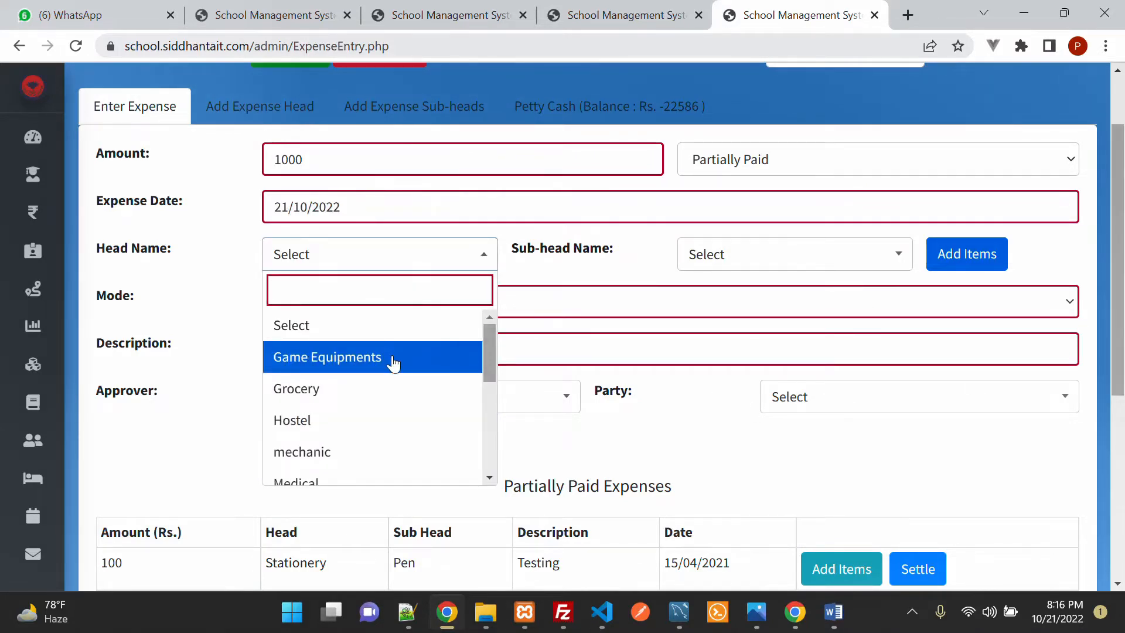
click(393, 359)
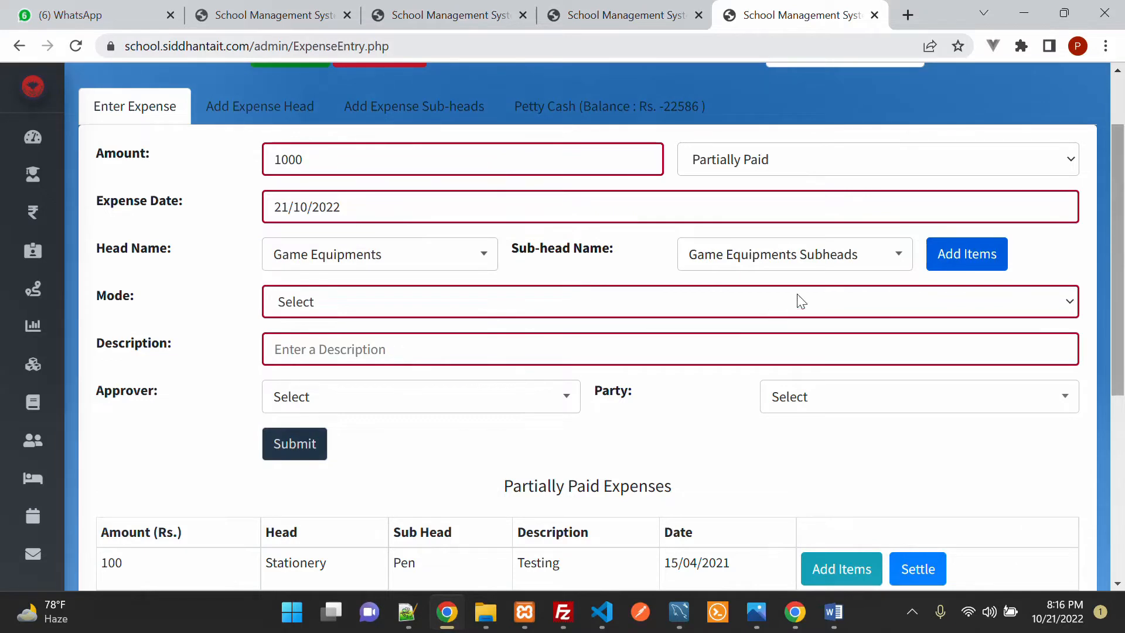
click(771, 266)
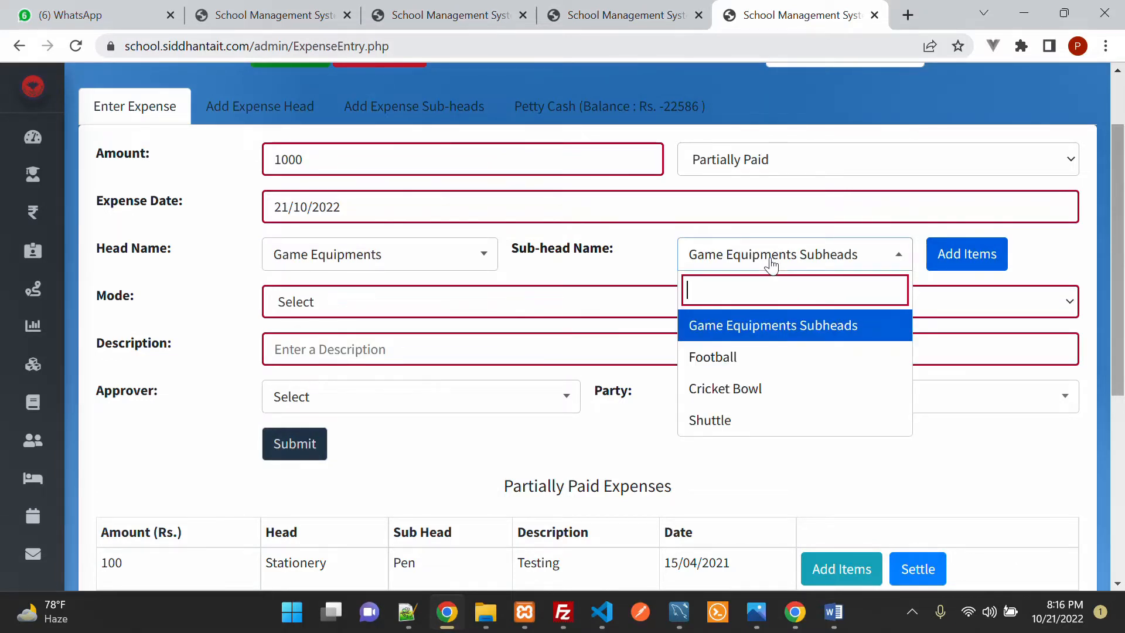
Step: Select Football as the expense's sub-head
click(778, 371)
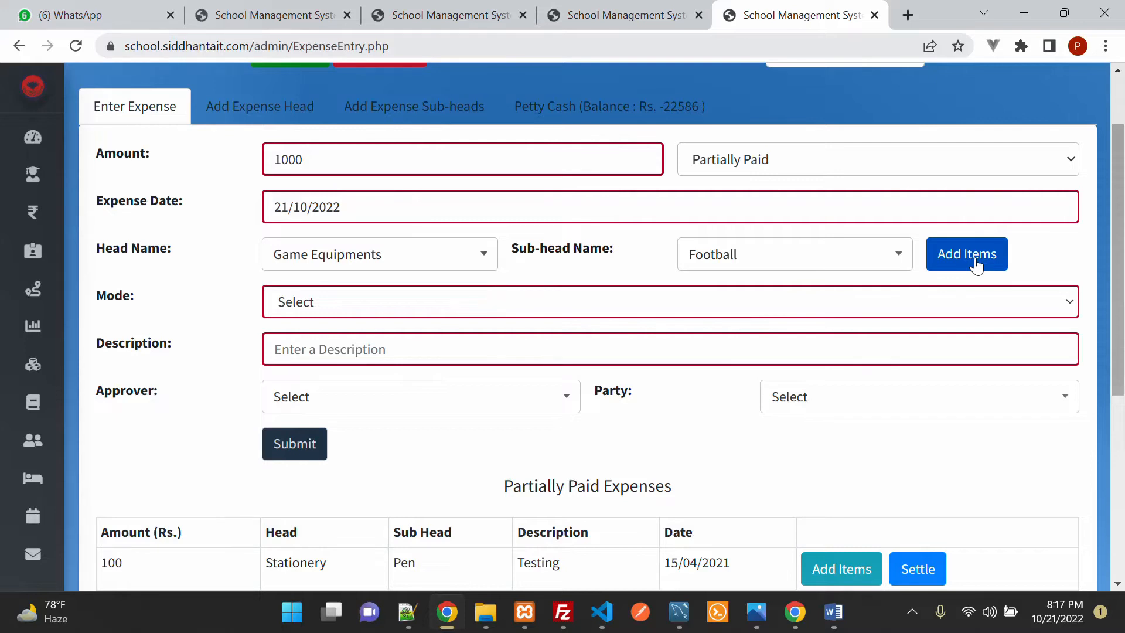
click(765, 265)
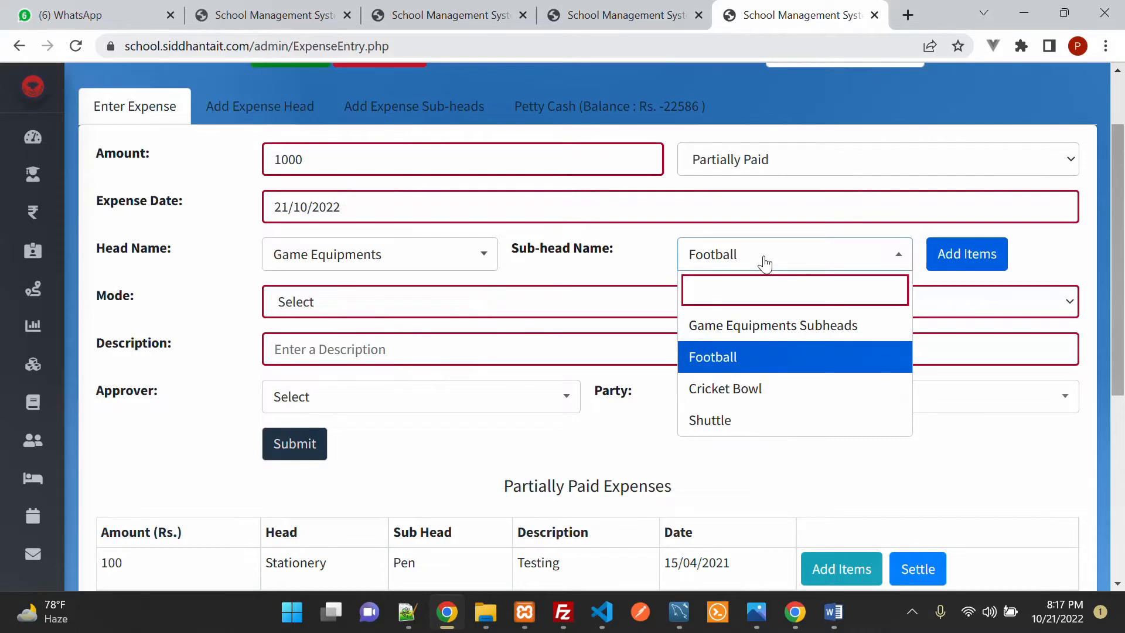
click(765, 264)
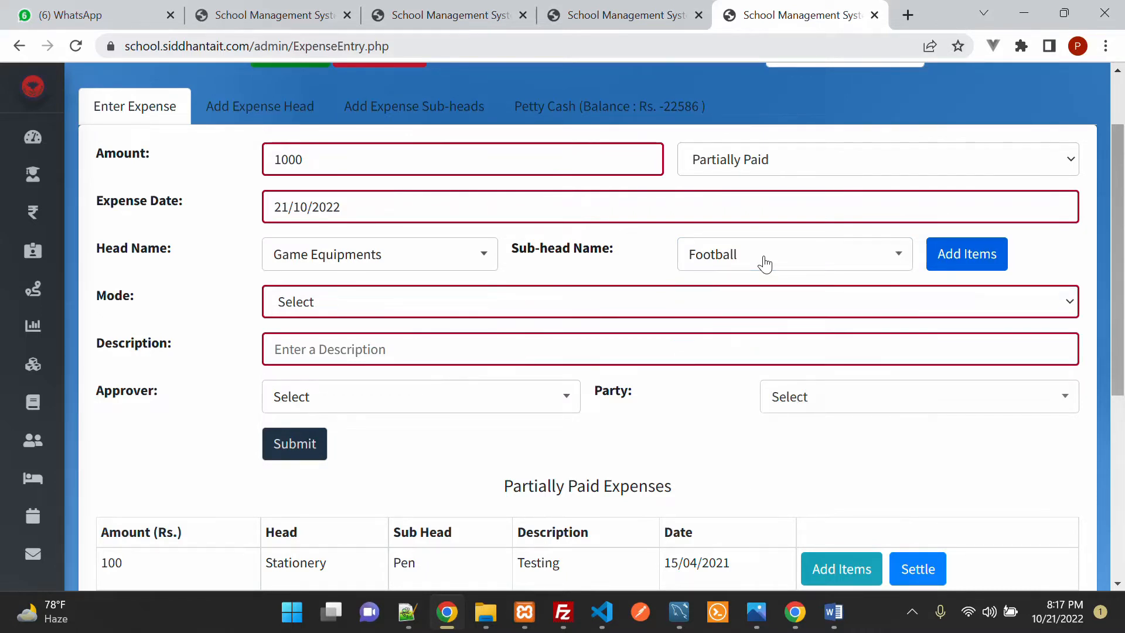
Step: In the expense's item list, give the Shuttle row quantity 2 and price 10
click(987, 265)
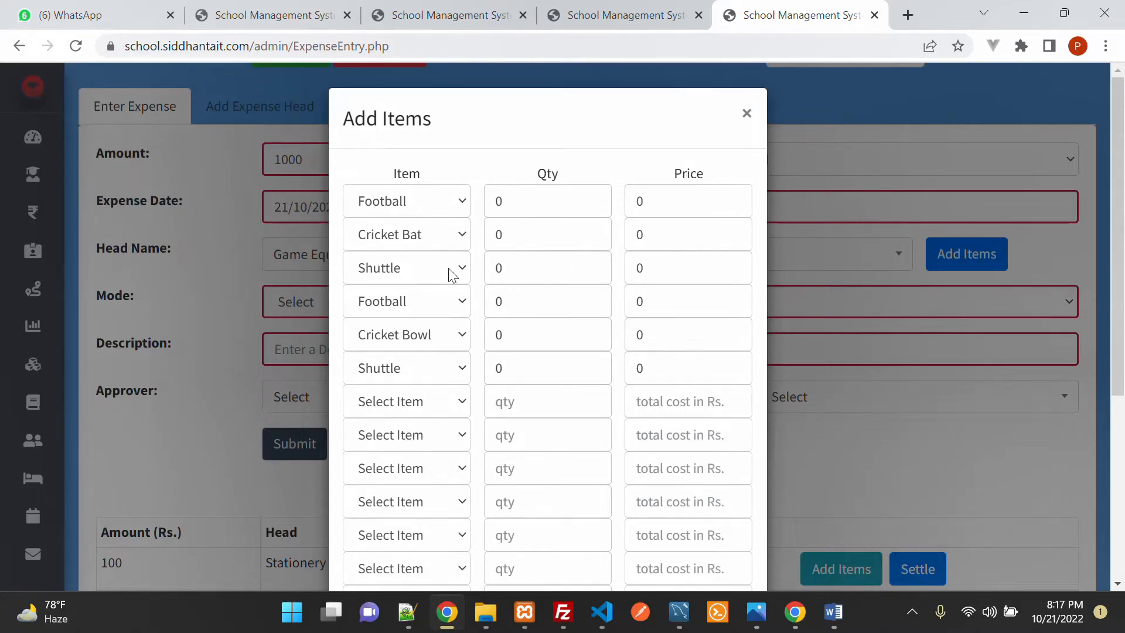
click(521, 272)
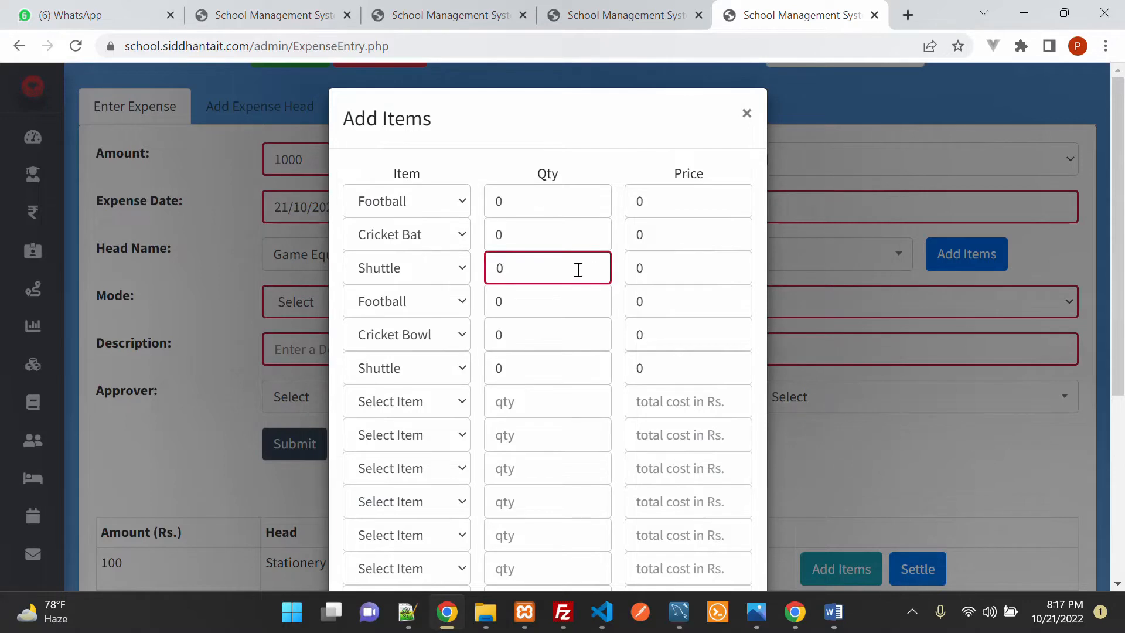
key(BackSpace)
text(2)
click(675, 267)
key(BackSpace)
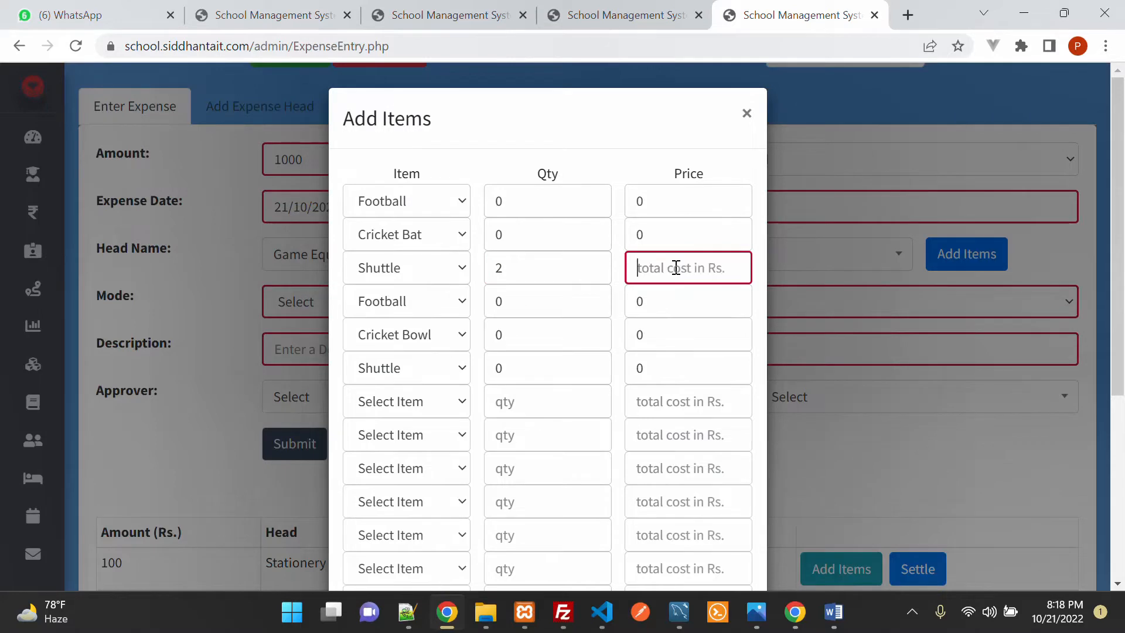
text(10)
scroll(673, 305, down, 5)
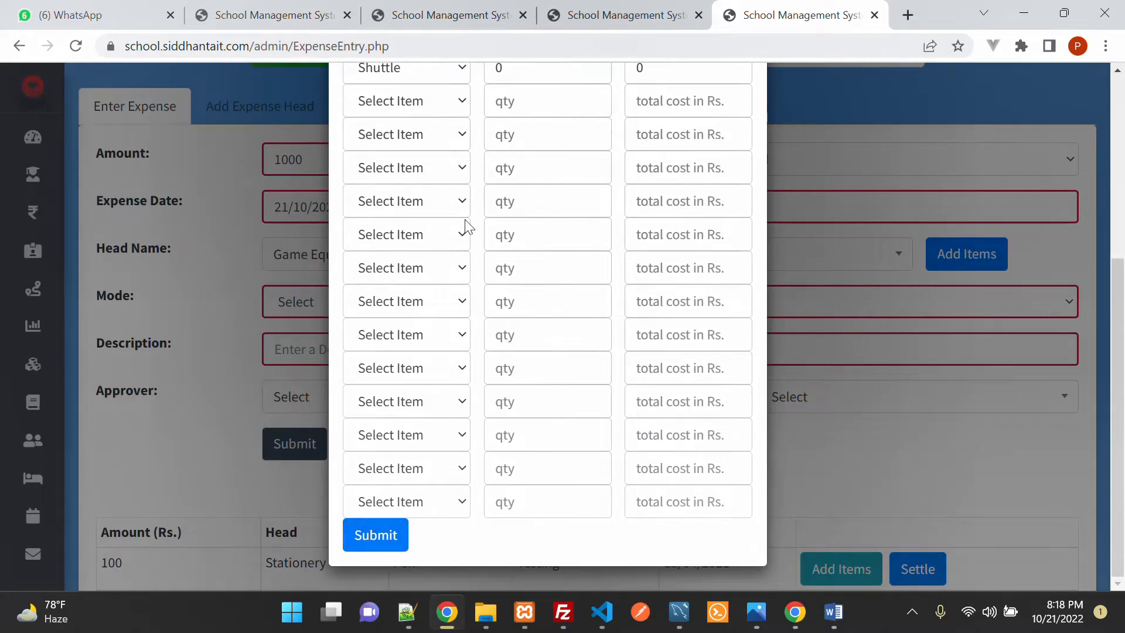
scroll(469, 227, up, 5)
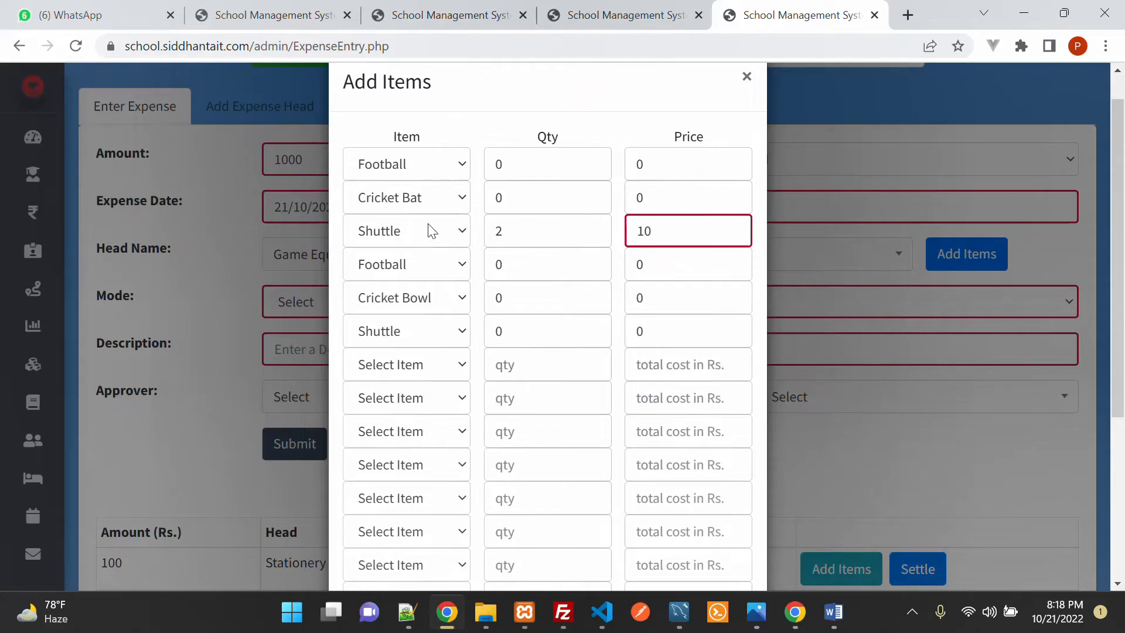
Step: Check the Cricket Bat row's item choices, then open the first empty row's item list
click(413, 200)
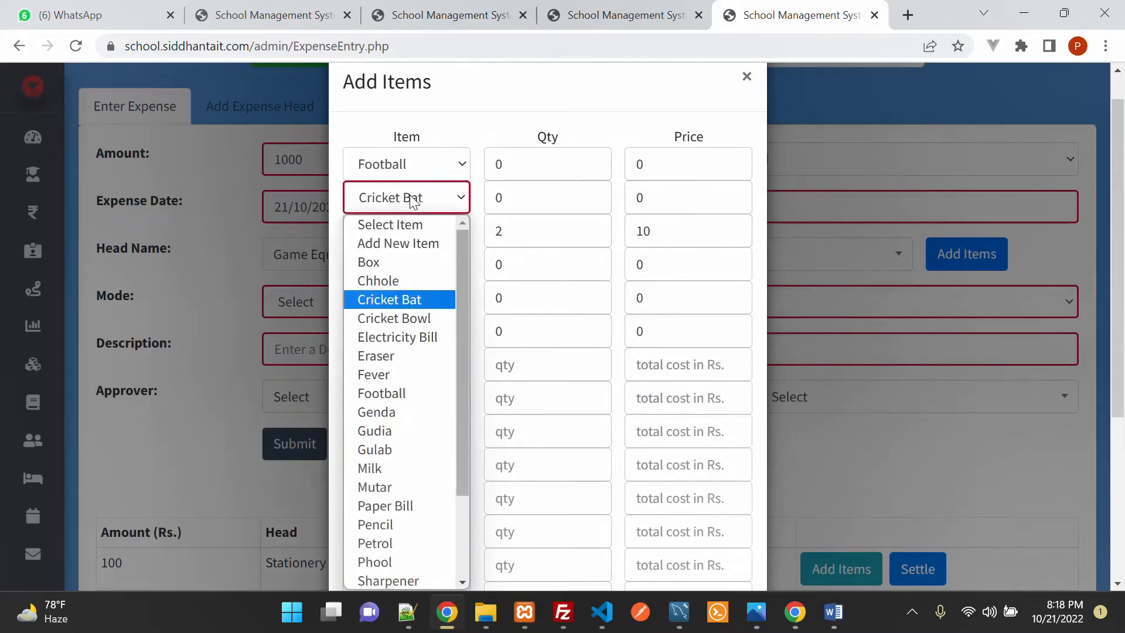
click(413, 199)
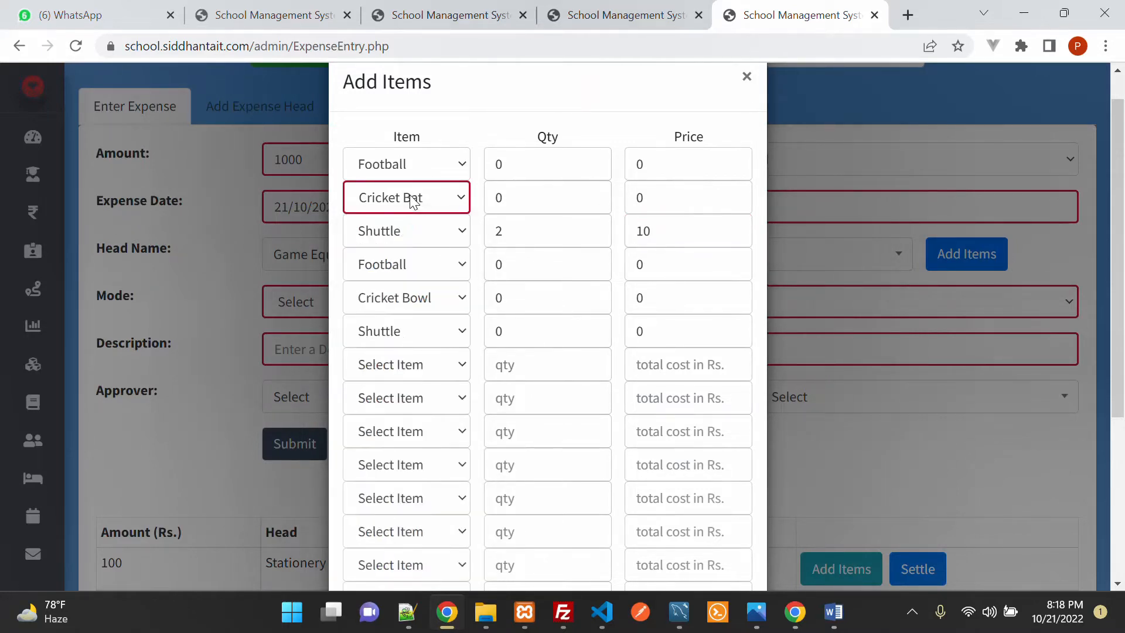
click(414, 370)
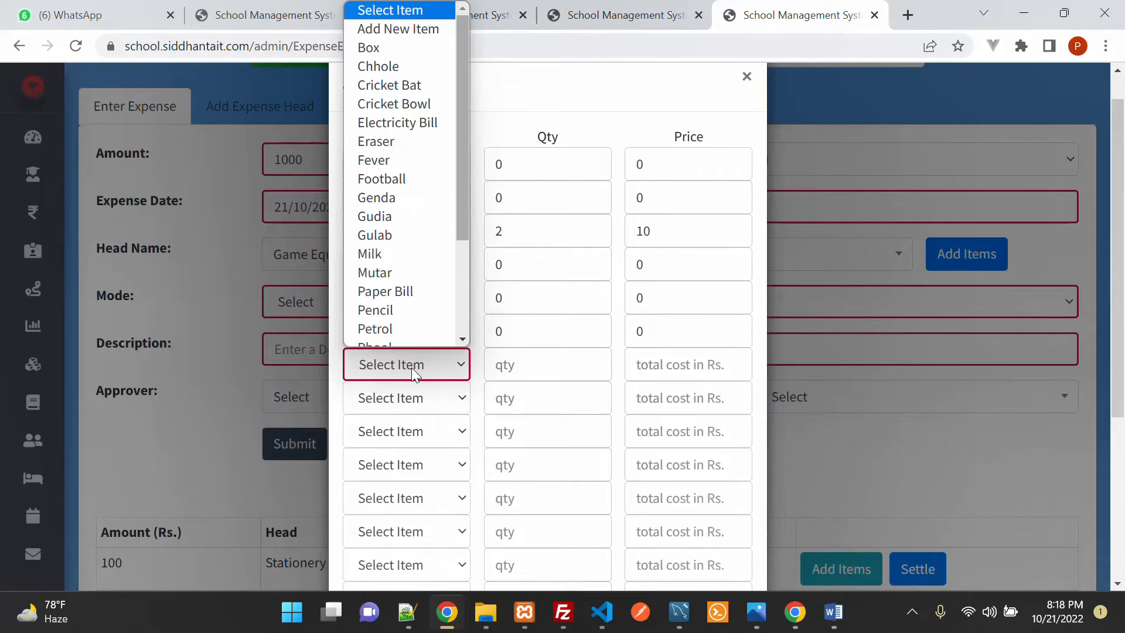
Step: Create a new item 'Racket' under the Game Equipments expense head
click(423, 29)
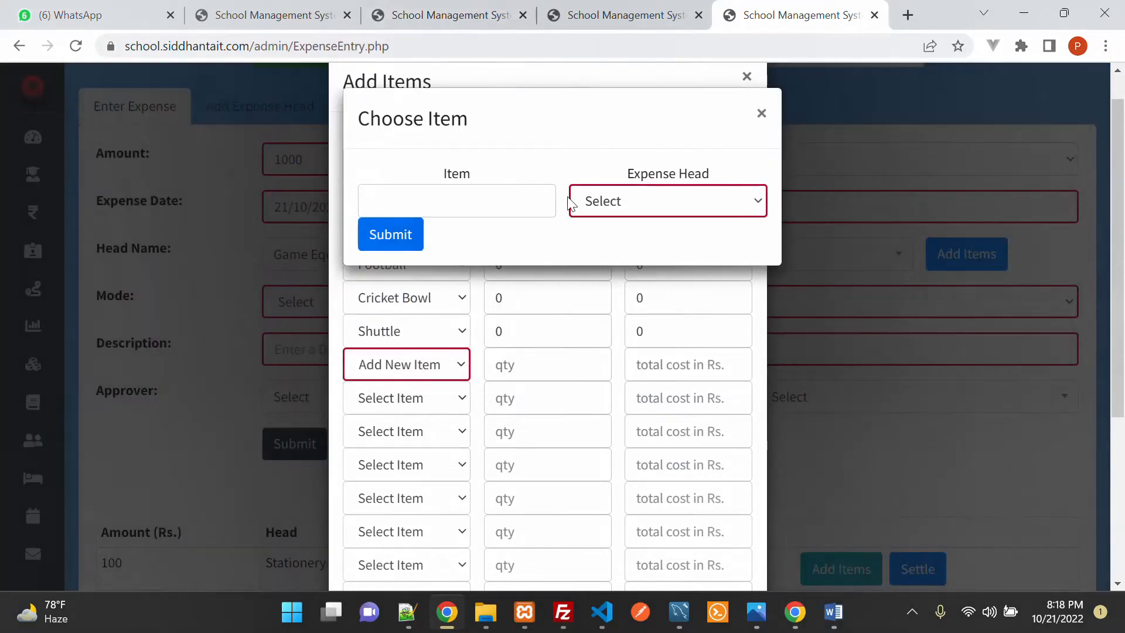
click(487, 193)
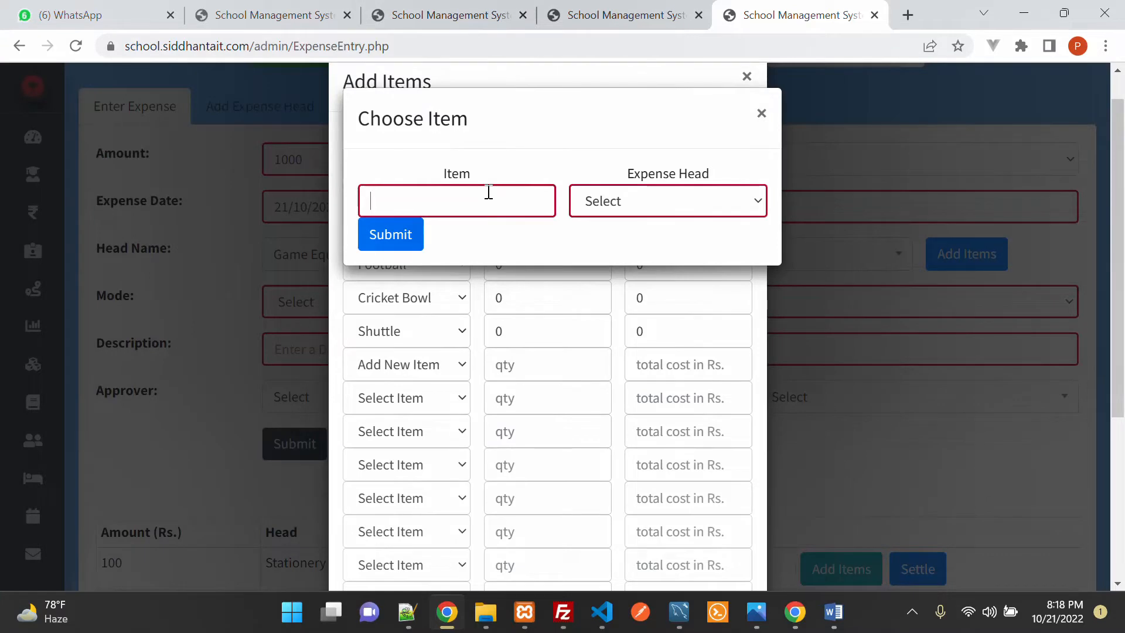
text(Racket)
click(631, 201)
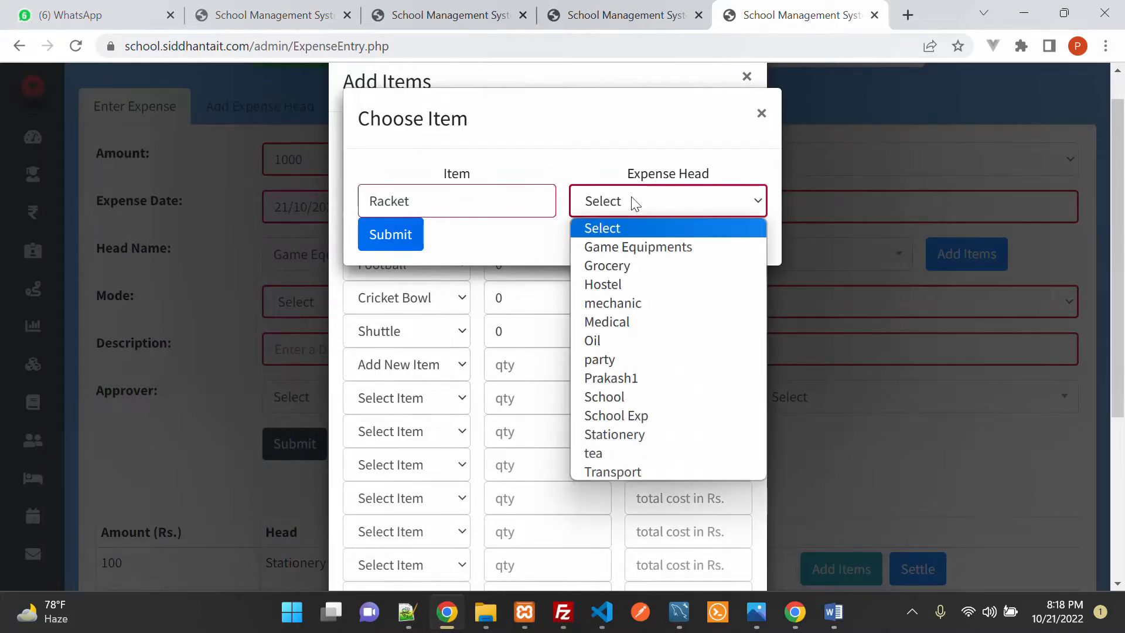
click(656, 248)
click(412, 240)
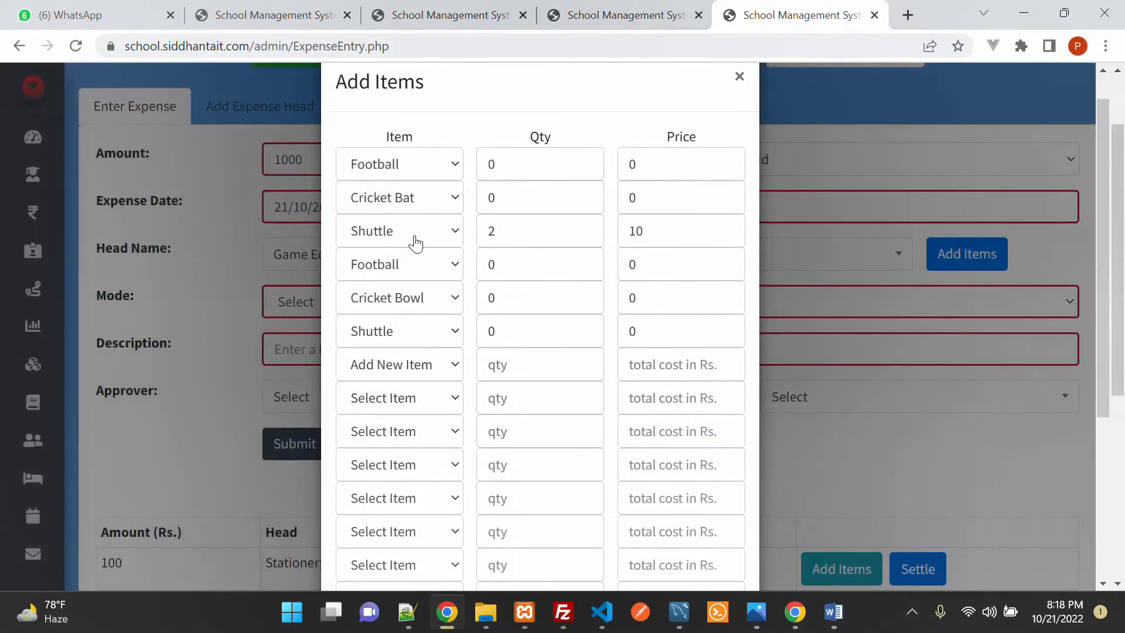
Step: Select Racket as the item in the next empty row of the item list
click(400, 403)
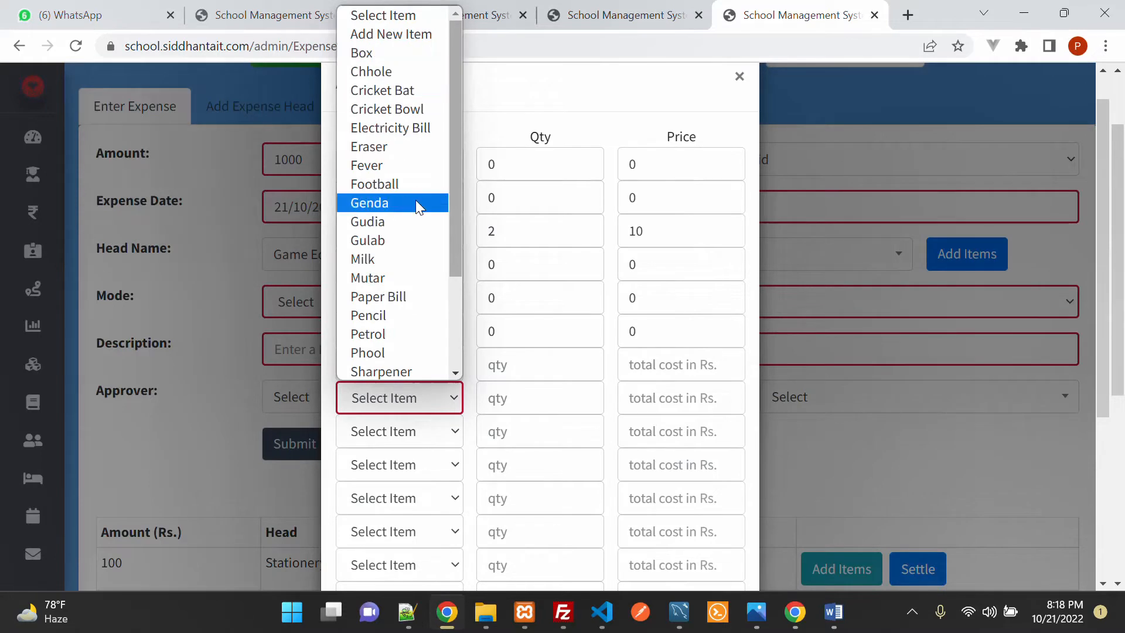
scroll(416, 194, down, 2)
click(409, 370)
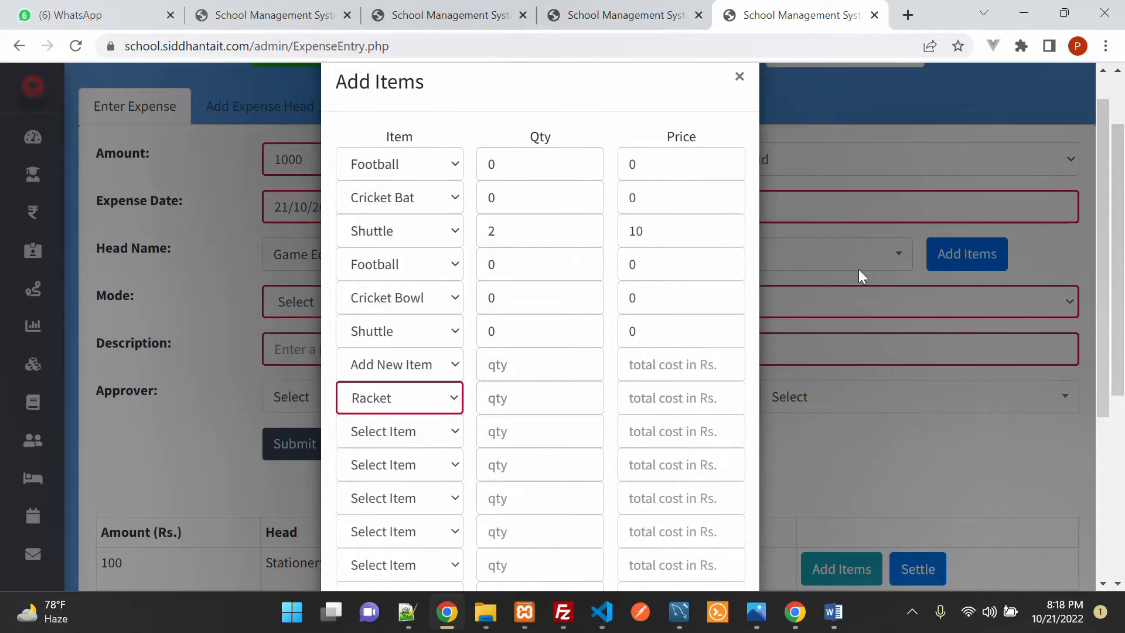
scroll(632, 303, up, 1)
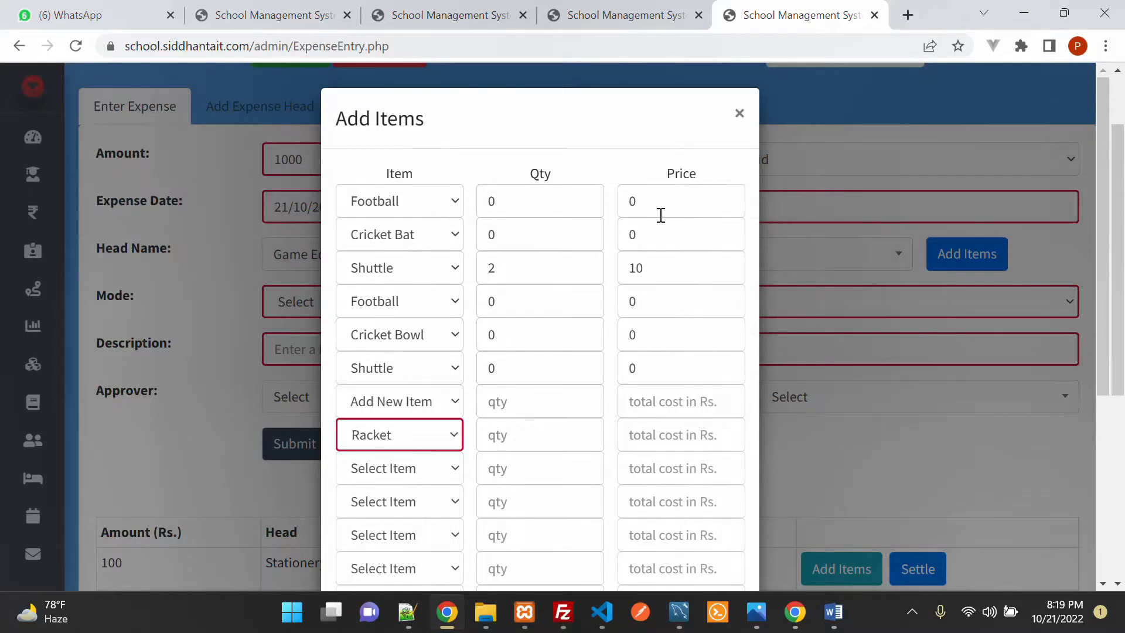
scroll(651, 234, down, 5)
Step: Save the item list and set the expense's payment mode to Cash
click(367, 545)
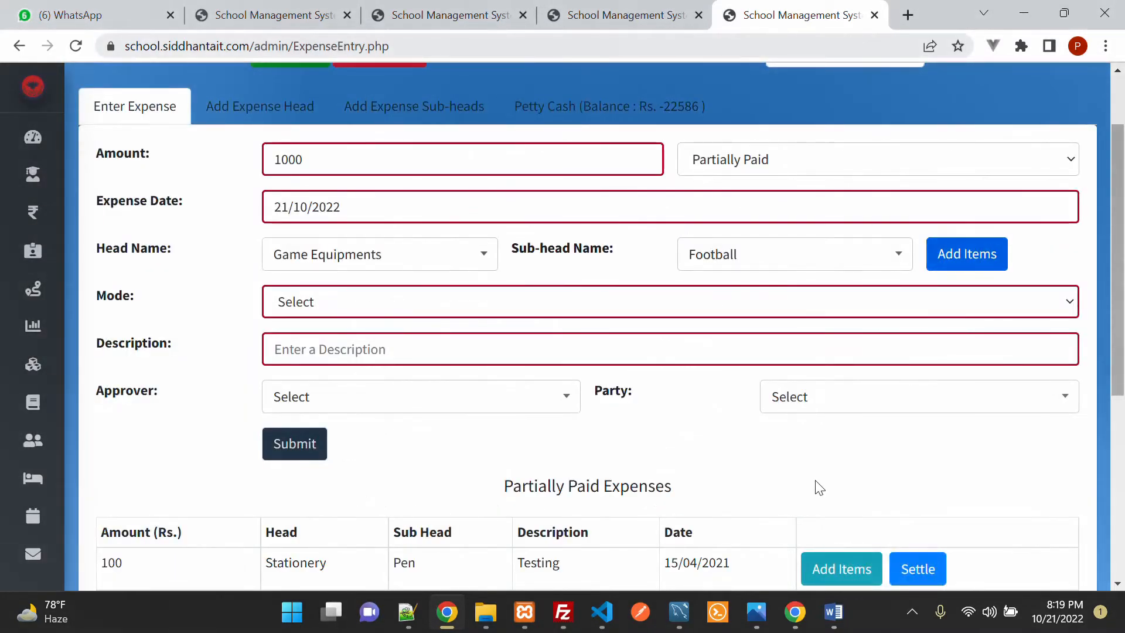
click(350, 304)
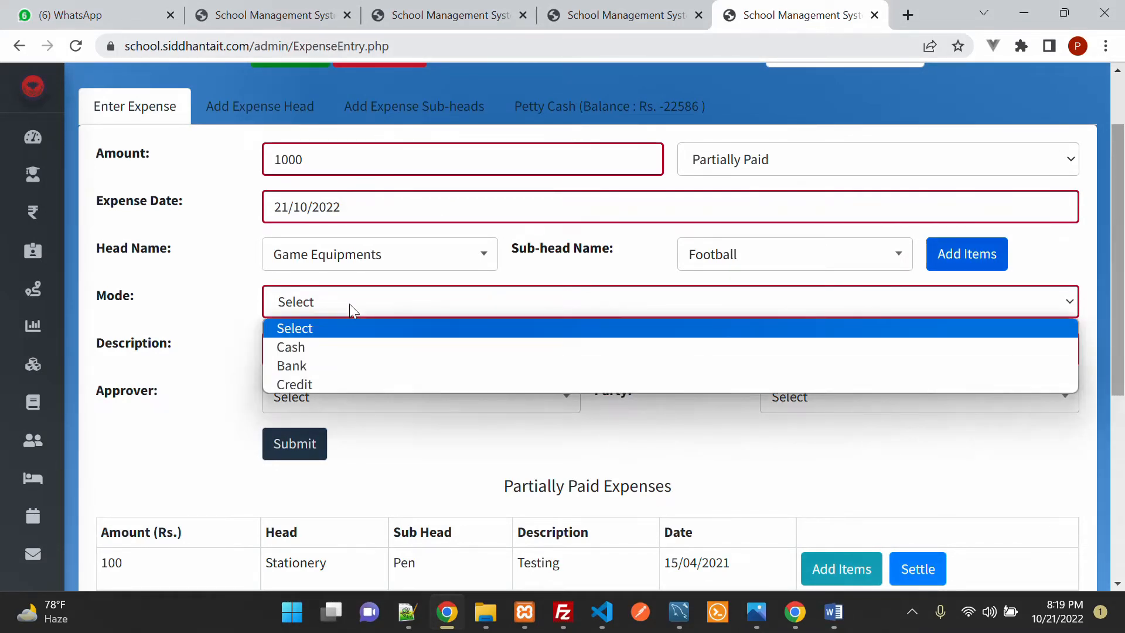
click(340, 350)
click(326, 317)
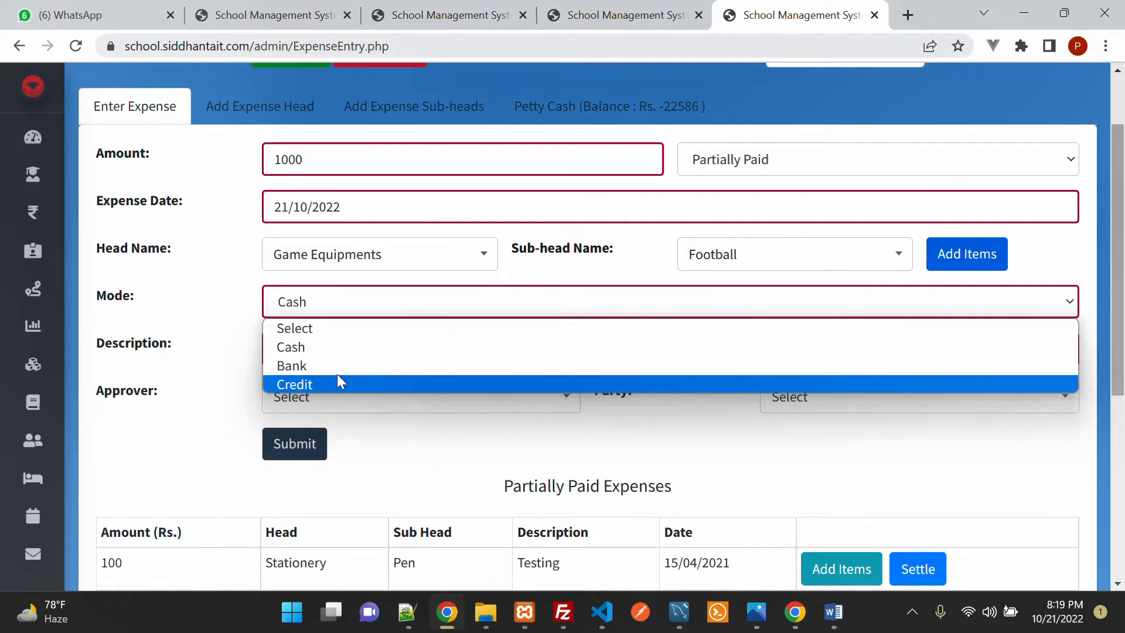
click(351, 348)
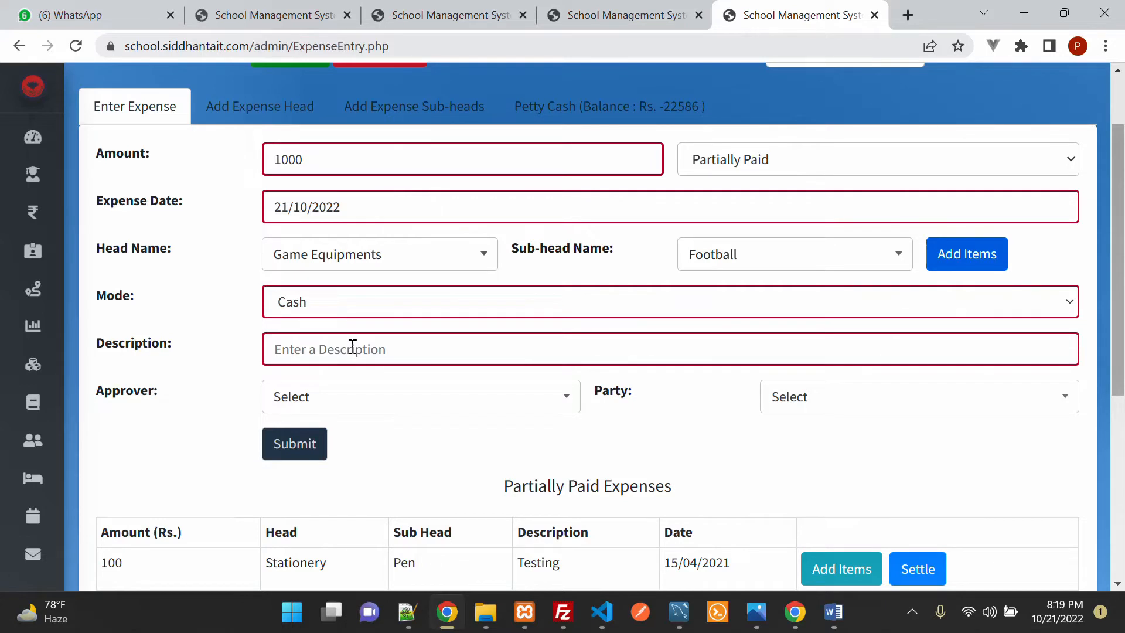
Step: Enter the description 'For football match' and choose the expense approver
text(For )
text(bann)
key(BackSpace)
key(BackSpace)
key(BackSpace)
key(BackSpace)
text(f)
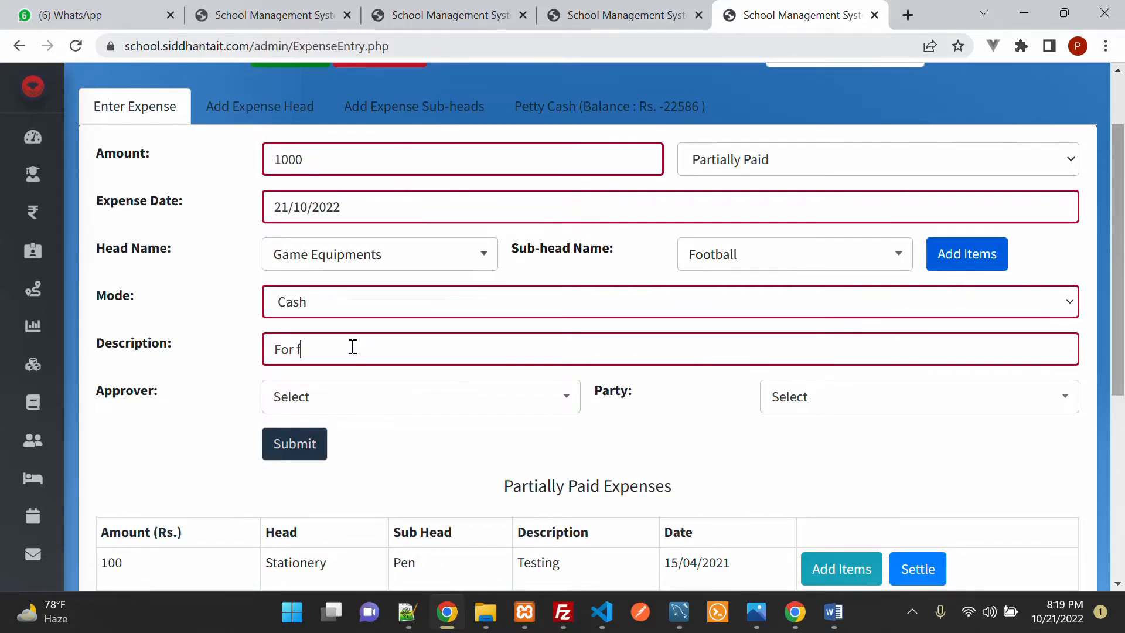
text(ootball)
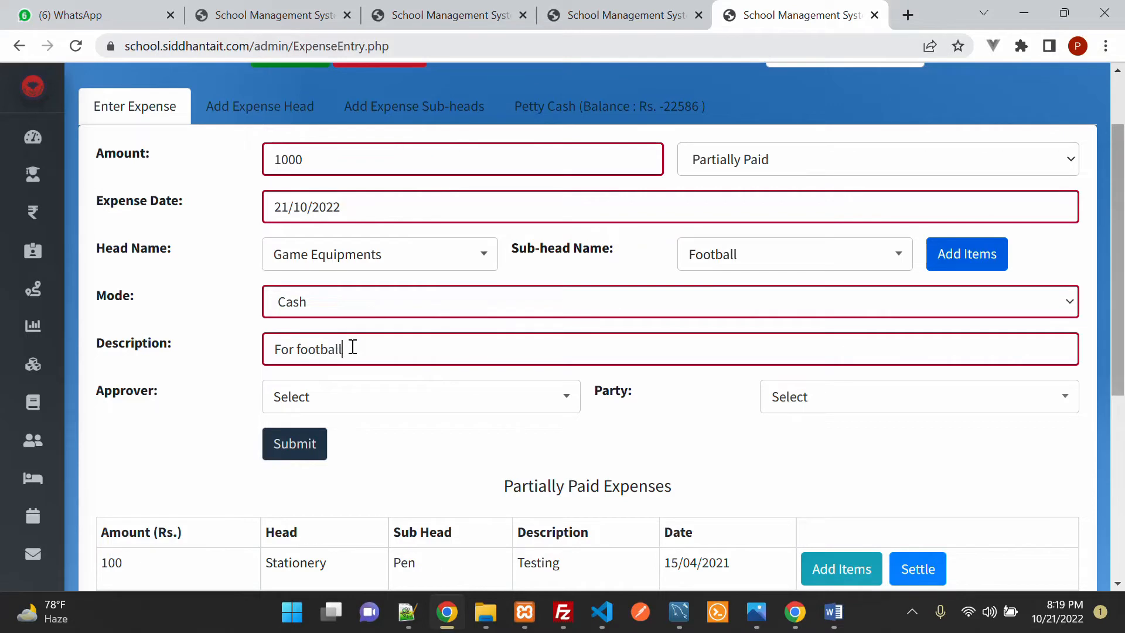
text( match)
click(450, 409)
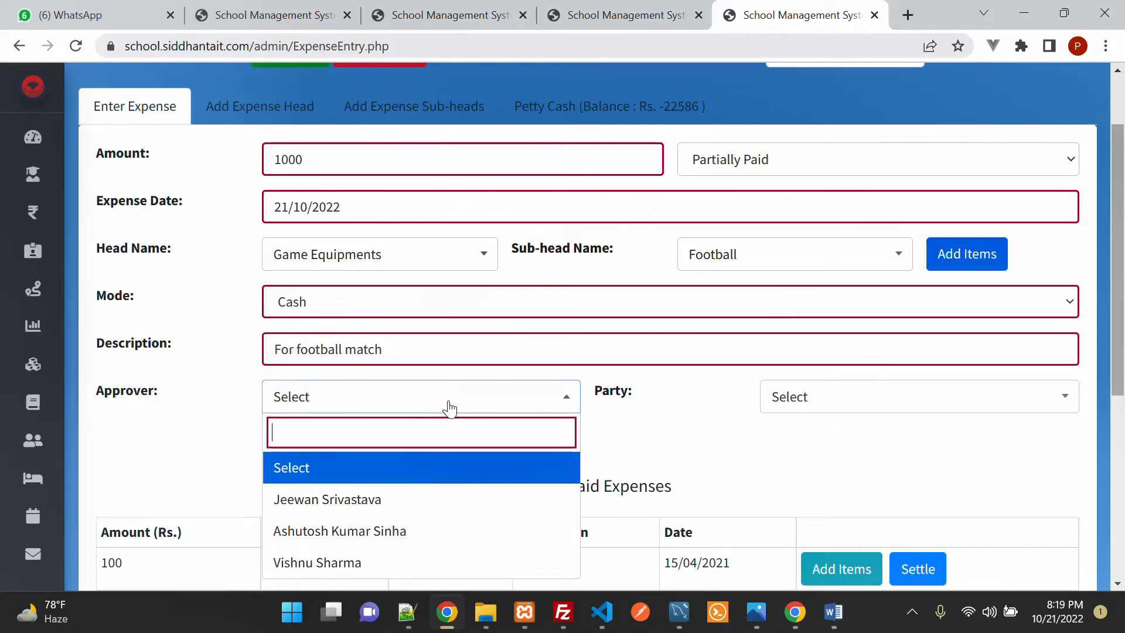
click(368, 502)
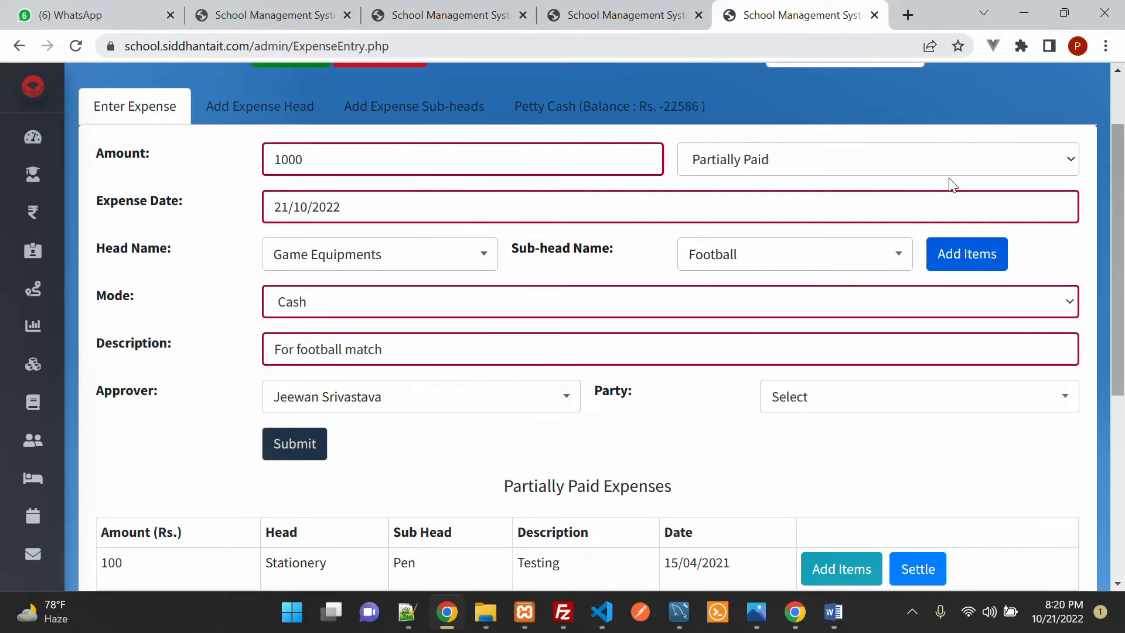
scroll(949, 181, up, 2)
click(1072, 86)
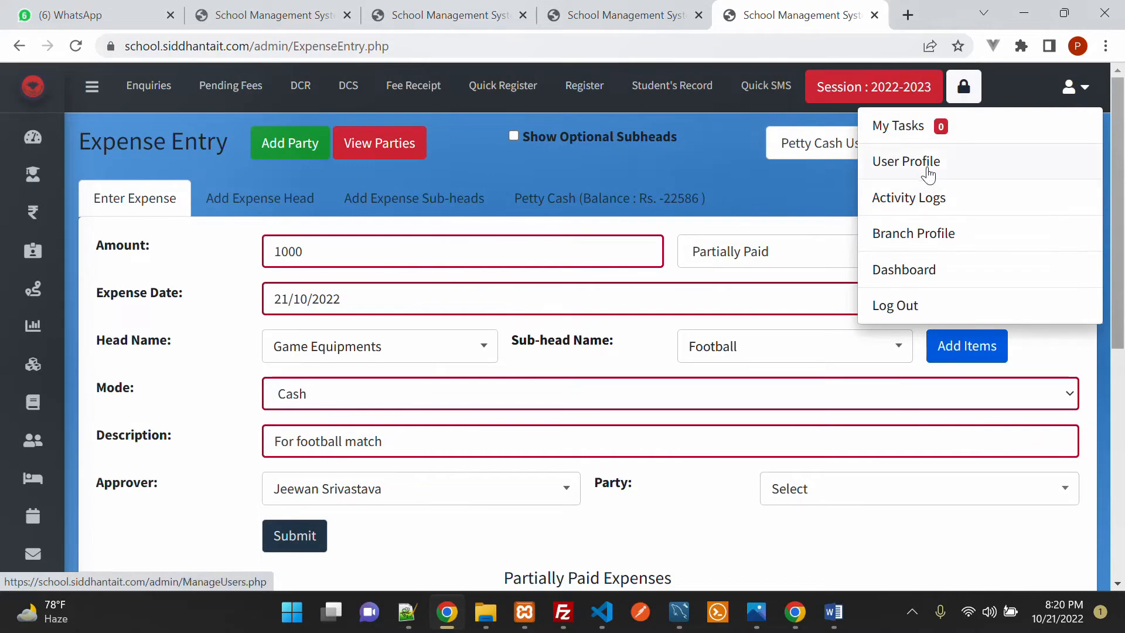
right_click(929, 168)
click(829, 178)
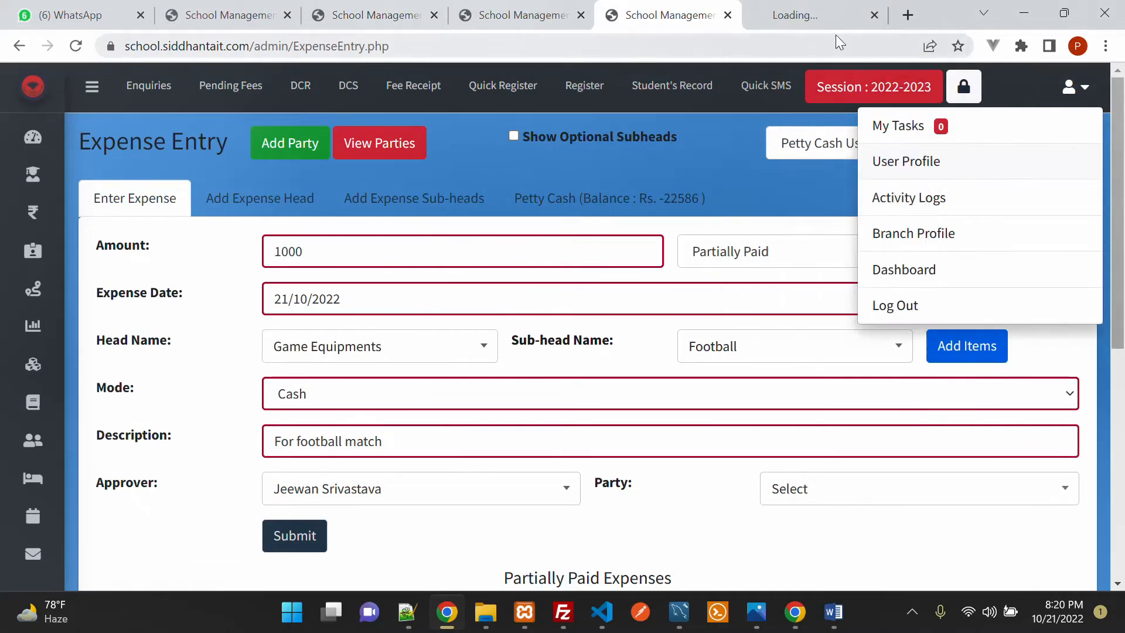
click(821, 15)
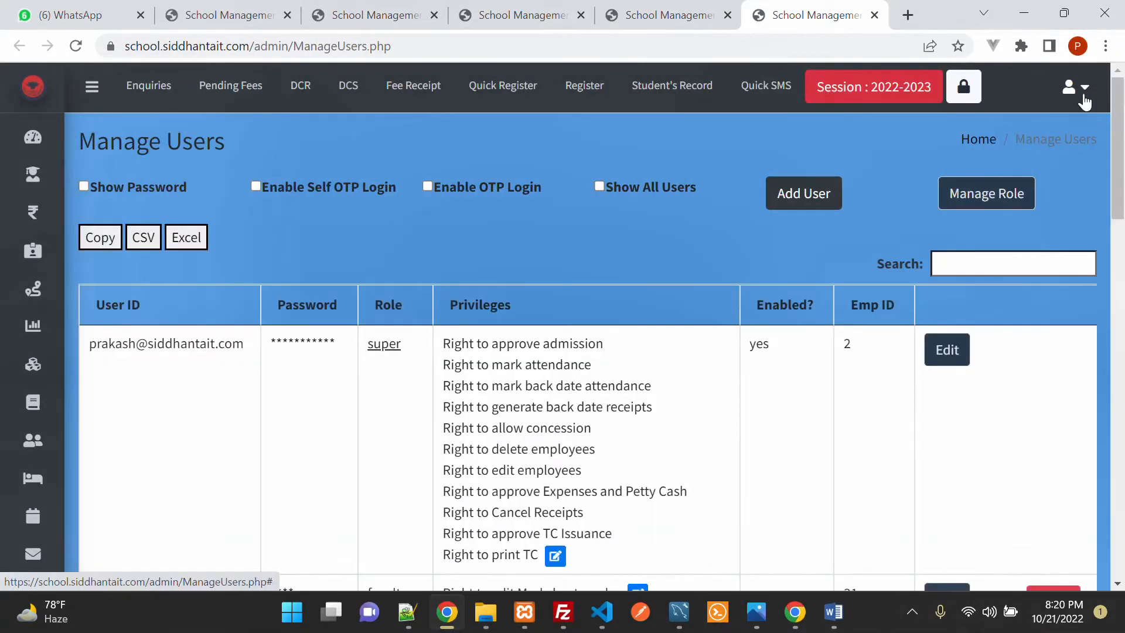
click(1074, 87)
click(925, 168)
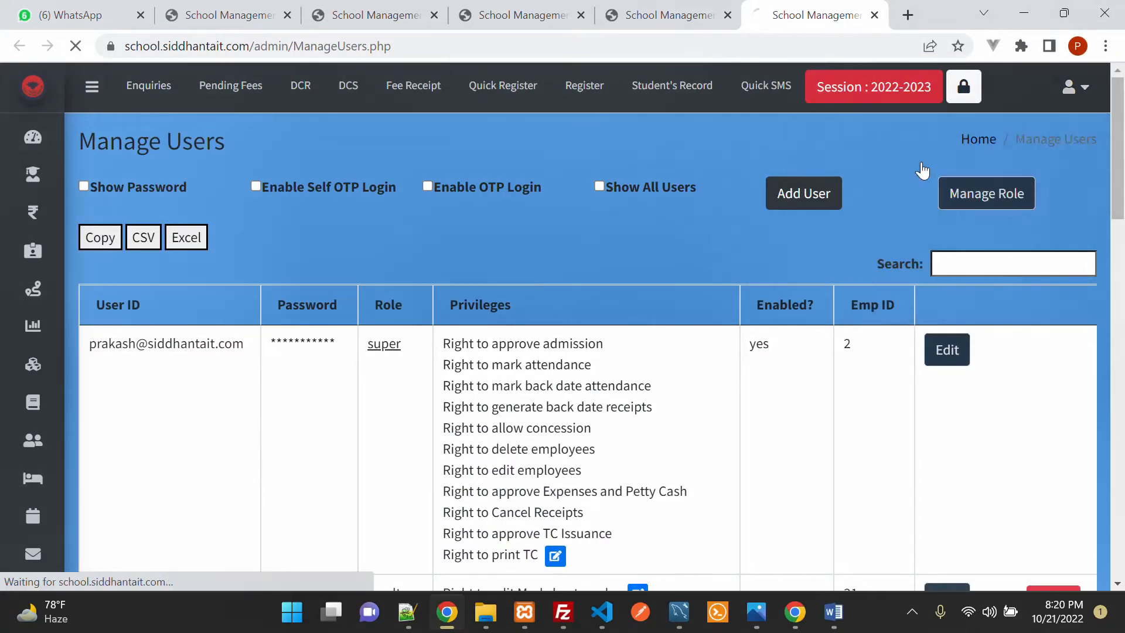
scroll(878, 307, down, 6)
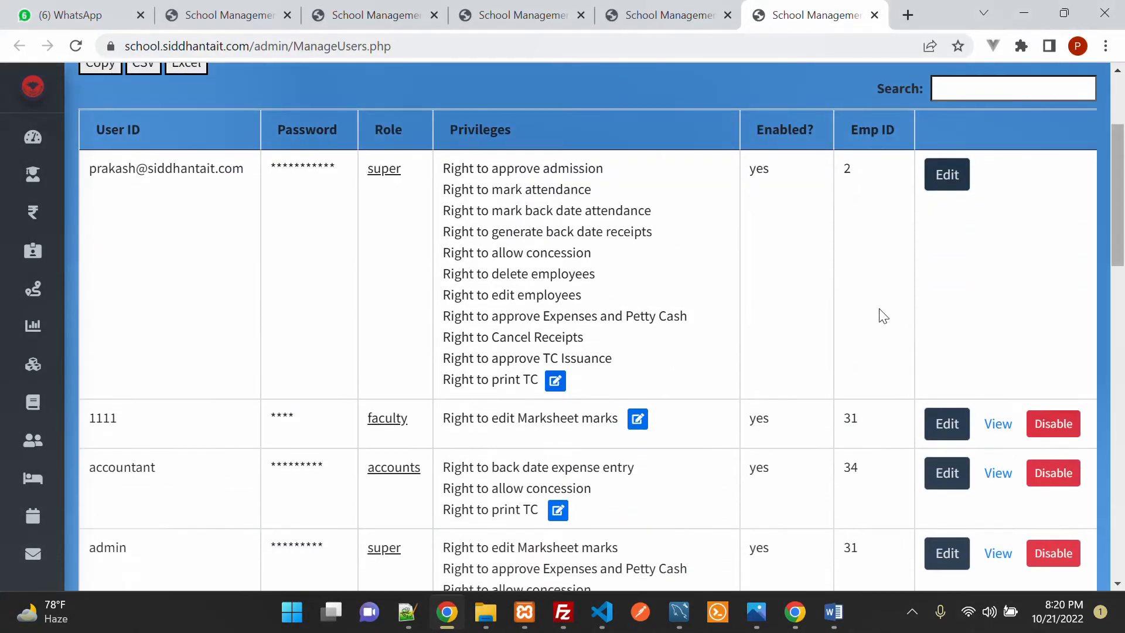
scroll(879, 310, down, 4)
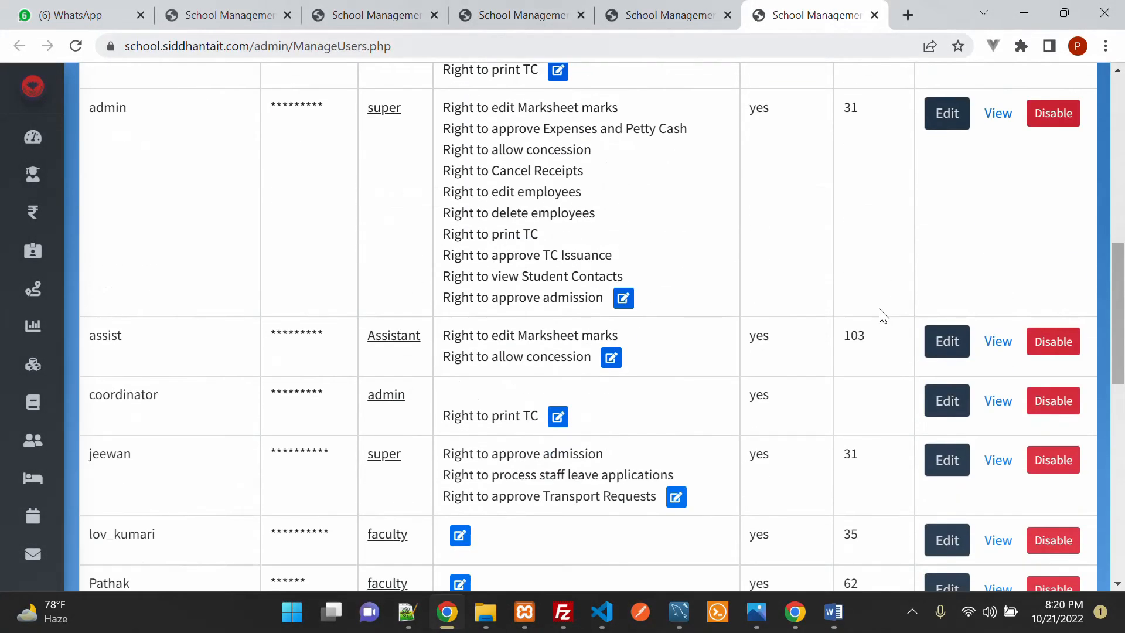
scroll(879, 314, down, 1)
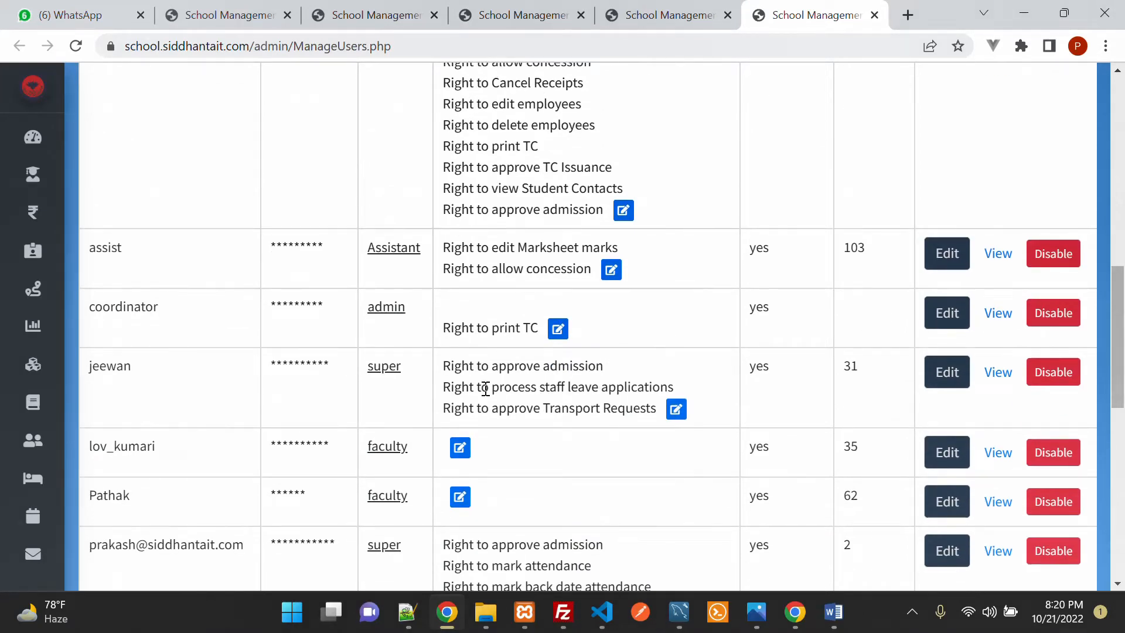
click(676, 409)
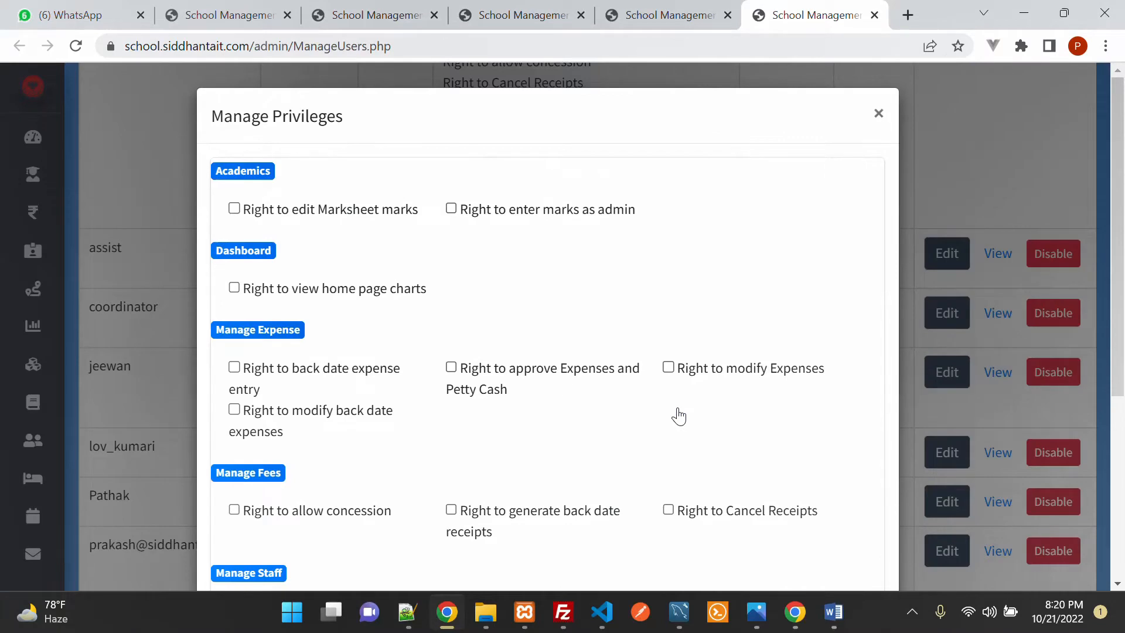
scroll(414, 221, down, 1)
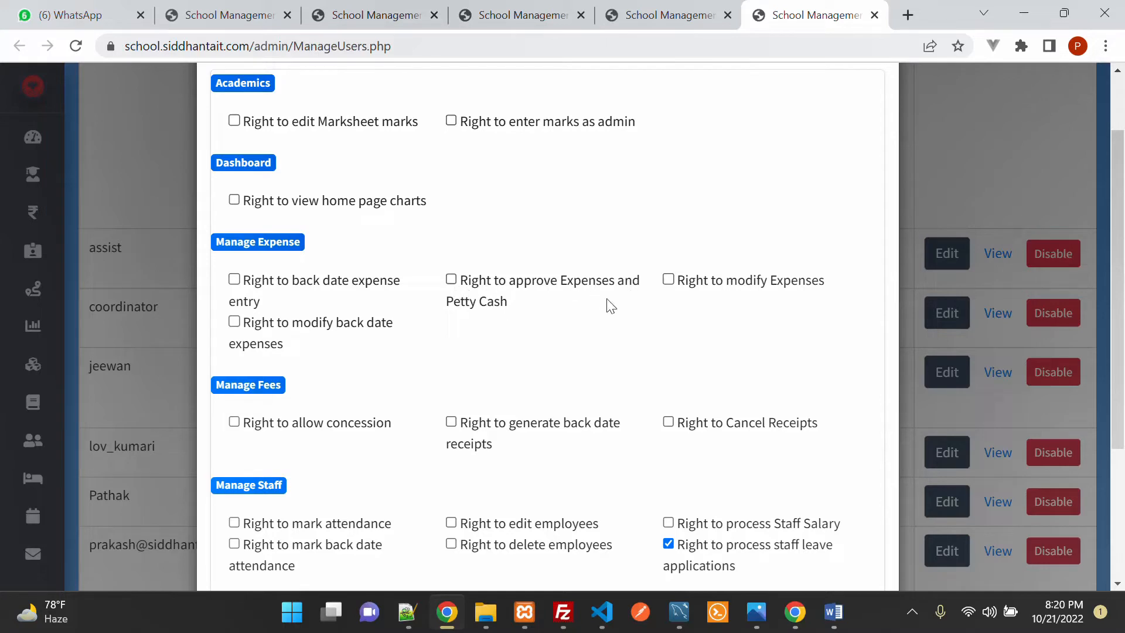
click(452, 280)
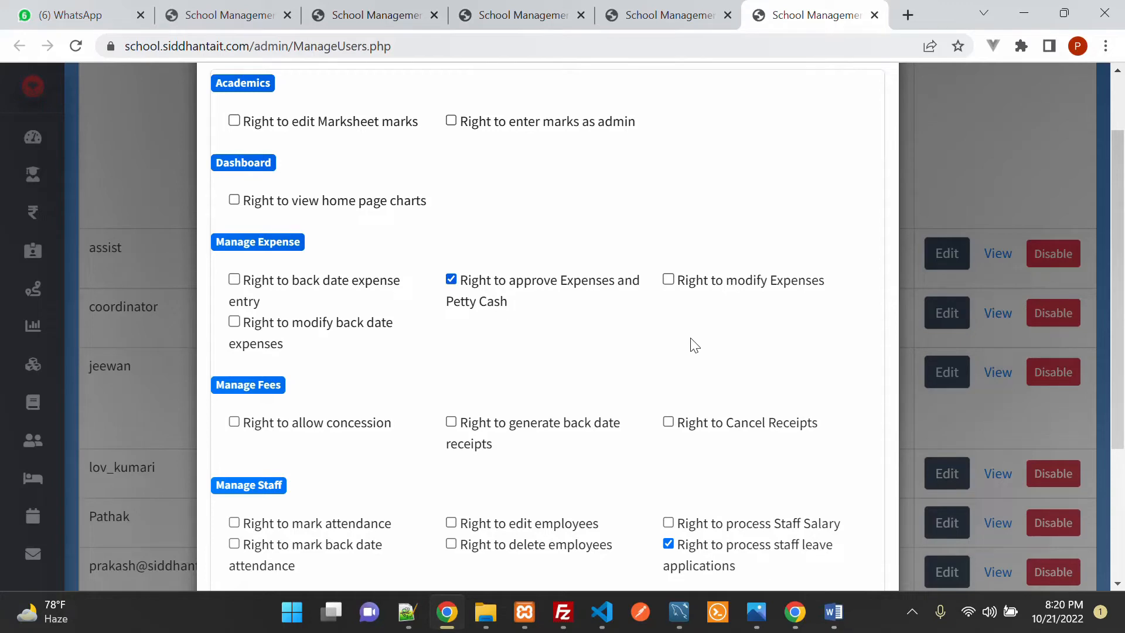
click(451, 280)
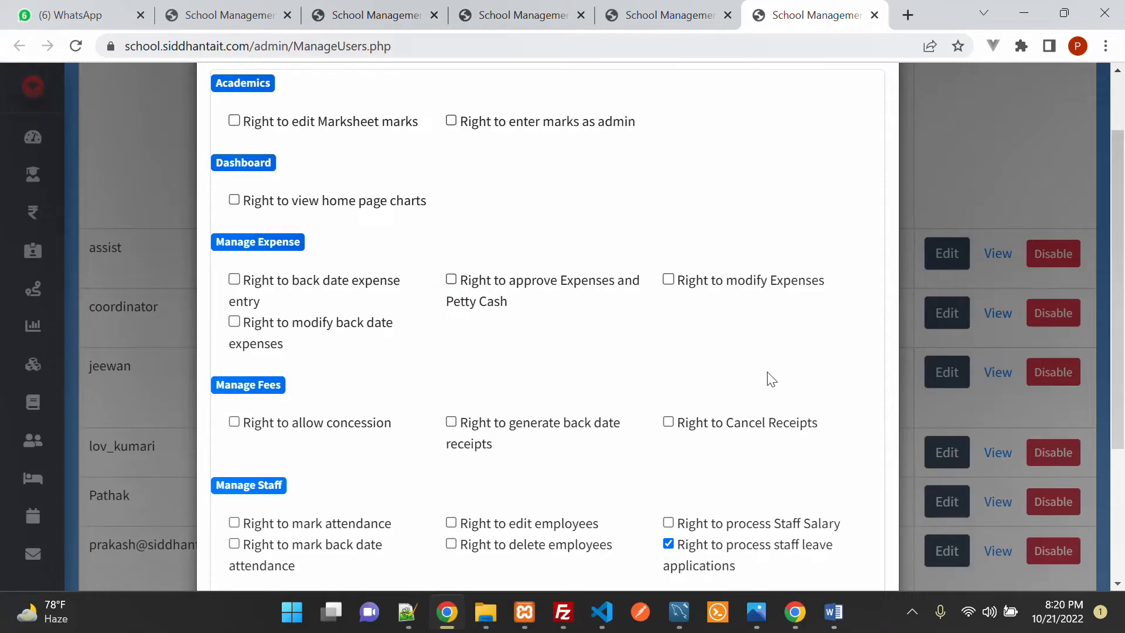
scroll(771, 380, up, 2)
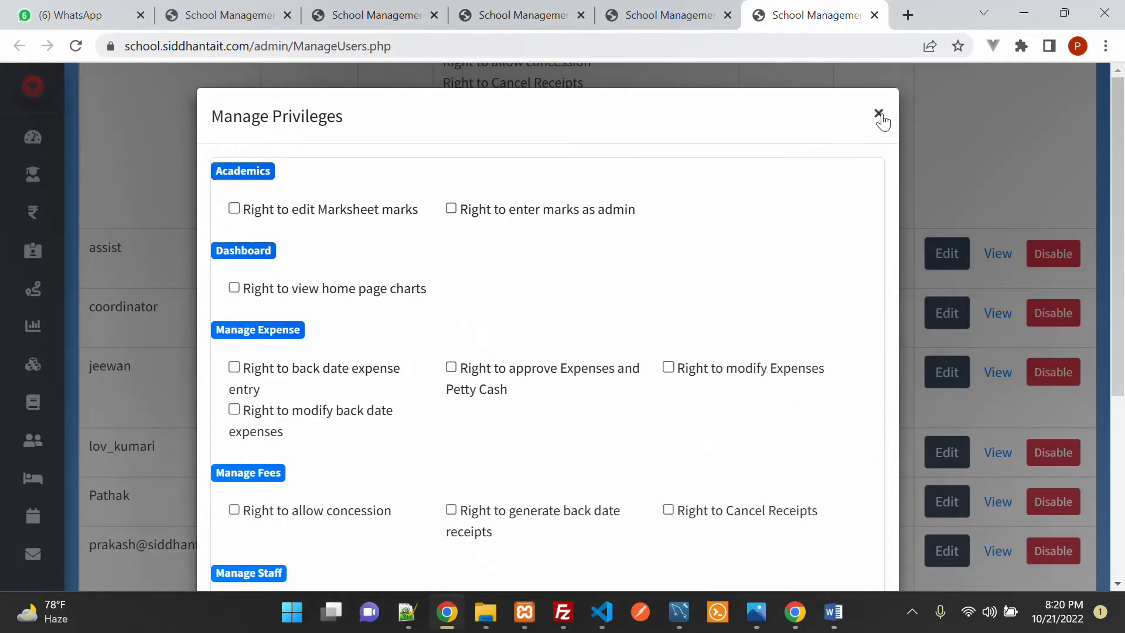
click(877, 114)
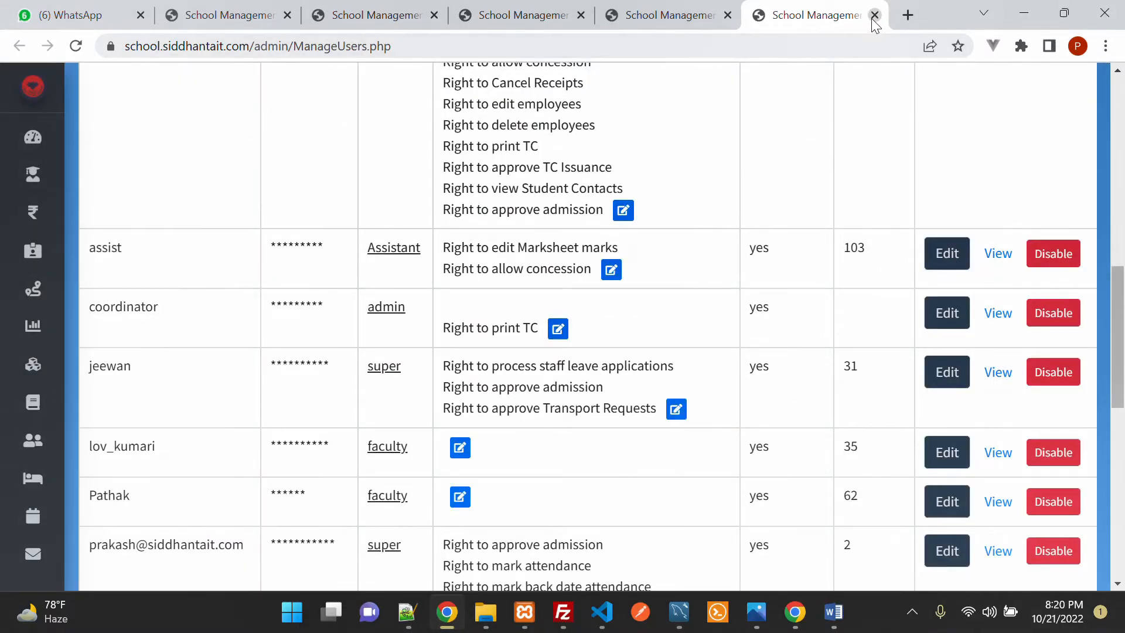
click(873, 17)
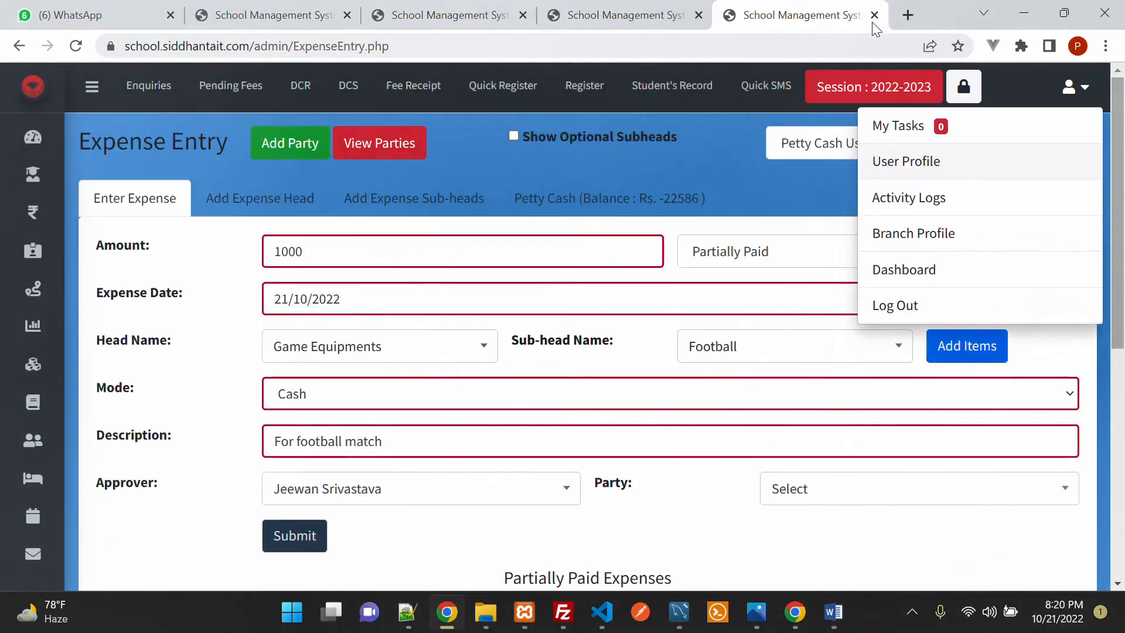
Step: Dismiss the account menu and submit the football match expense dated 21/10/2022
click(161, 519)
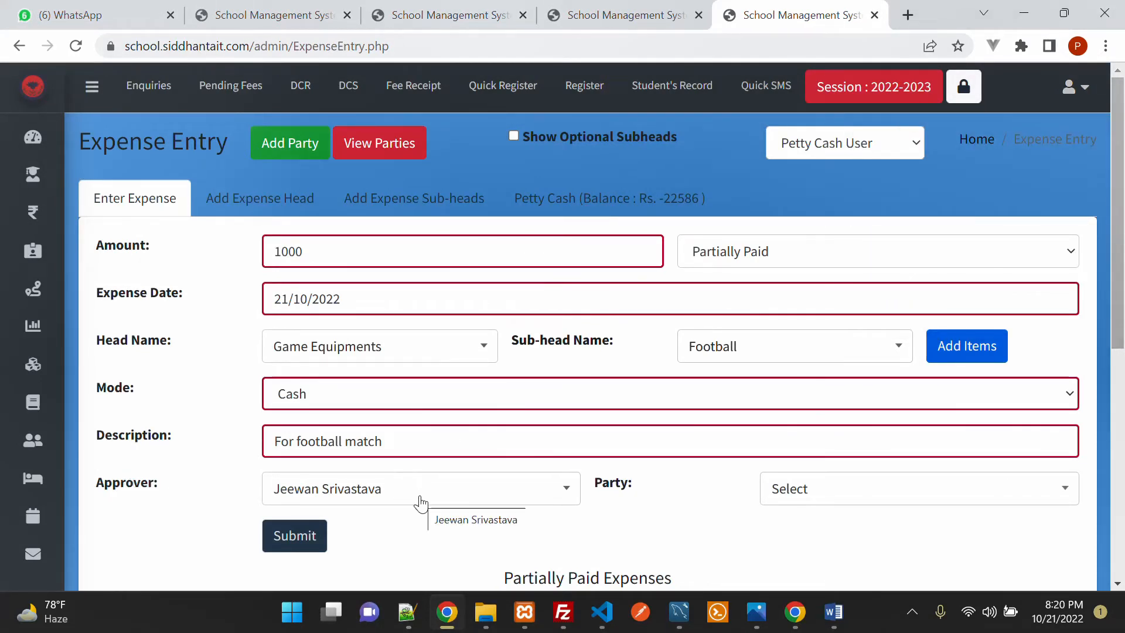
scroll(777, 545, down, 2)
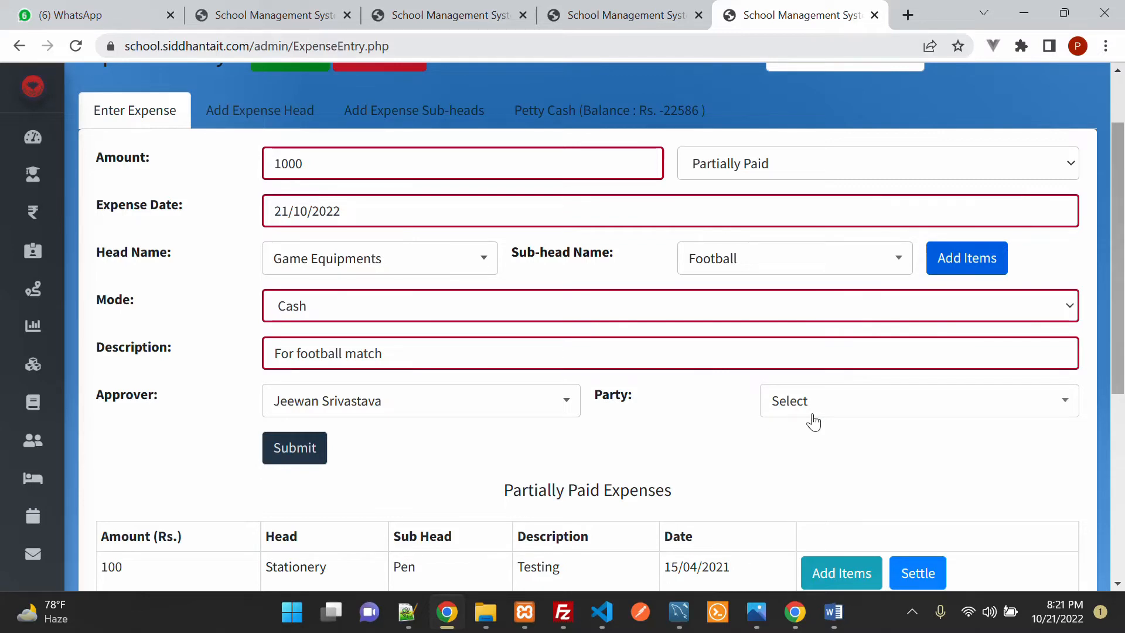
click(294, 463)
Step: Check that the new Game Equipments / Football expense appears under Partially Paid Expenses
scroll(485, 402, down, 5)
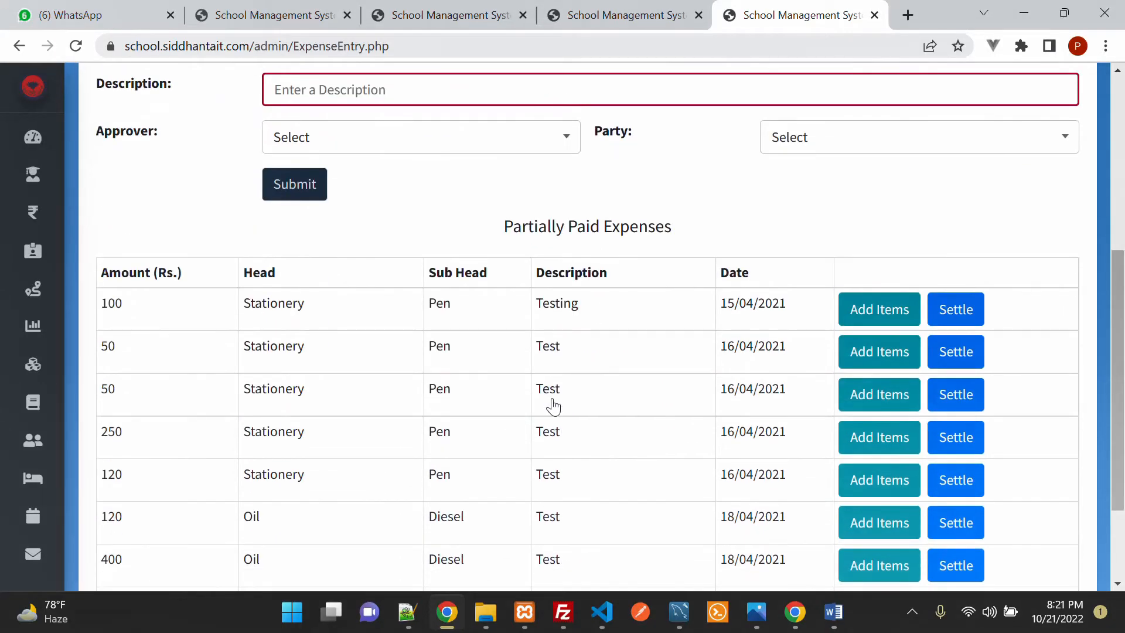
scroll(552, 406, down, 3)
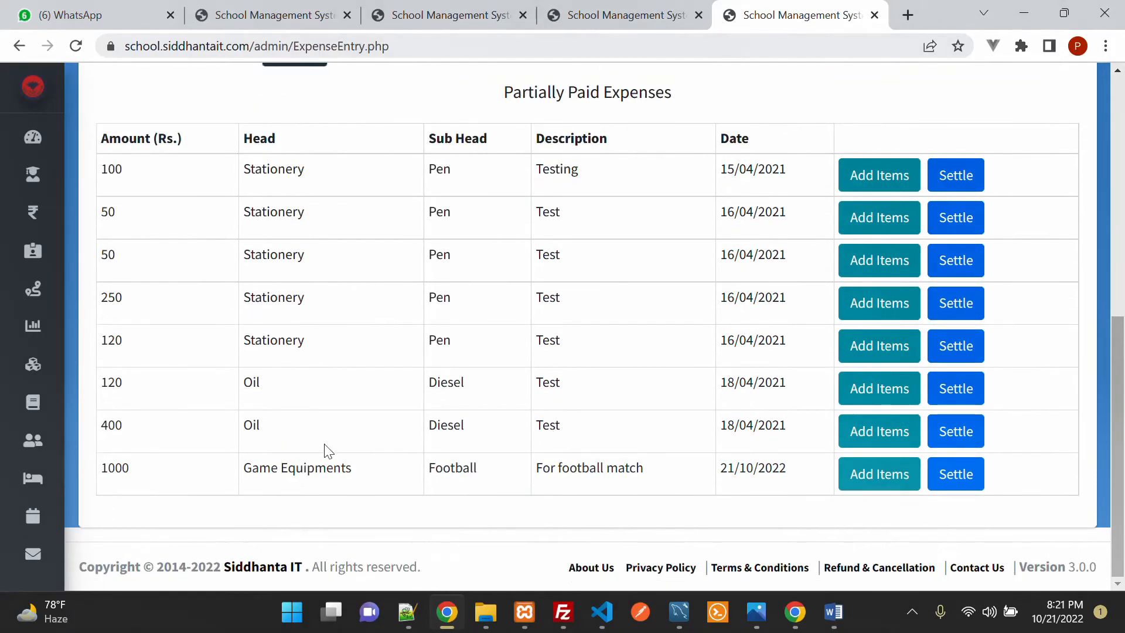
drag(245, 468, 353, 468)
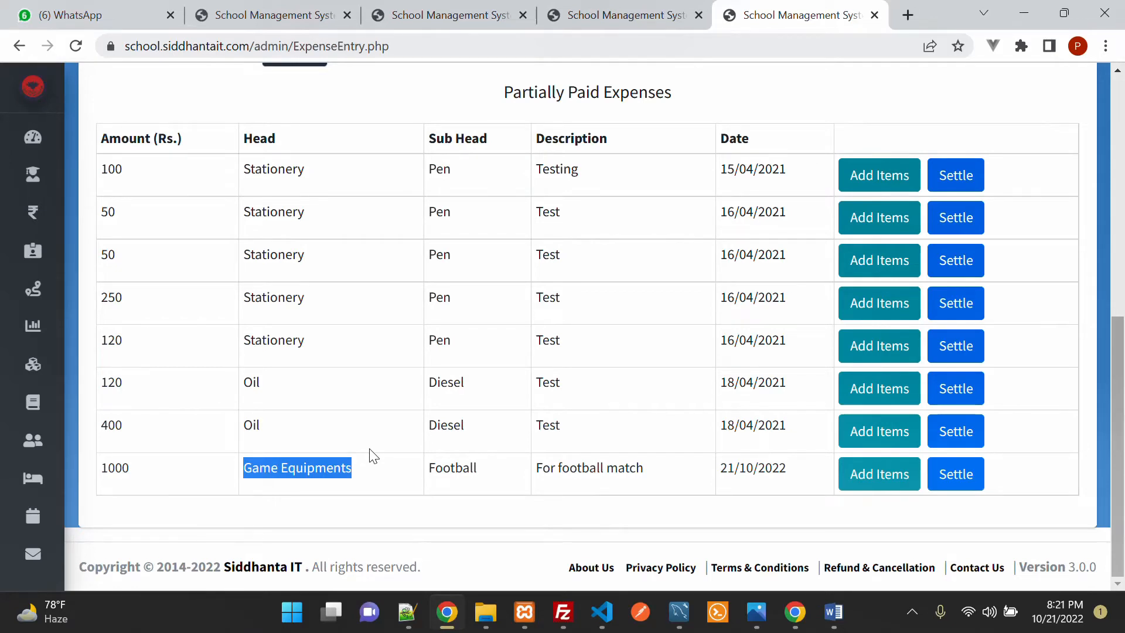
scroll(372, 456, up, 3)
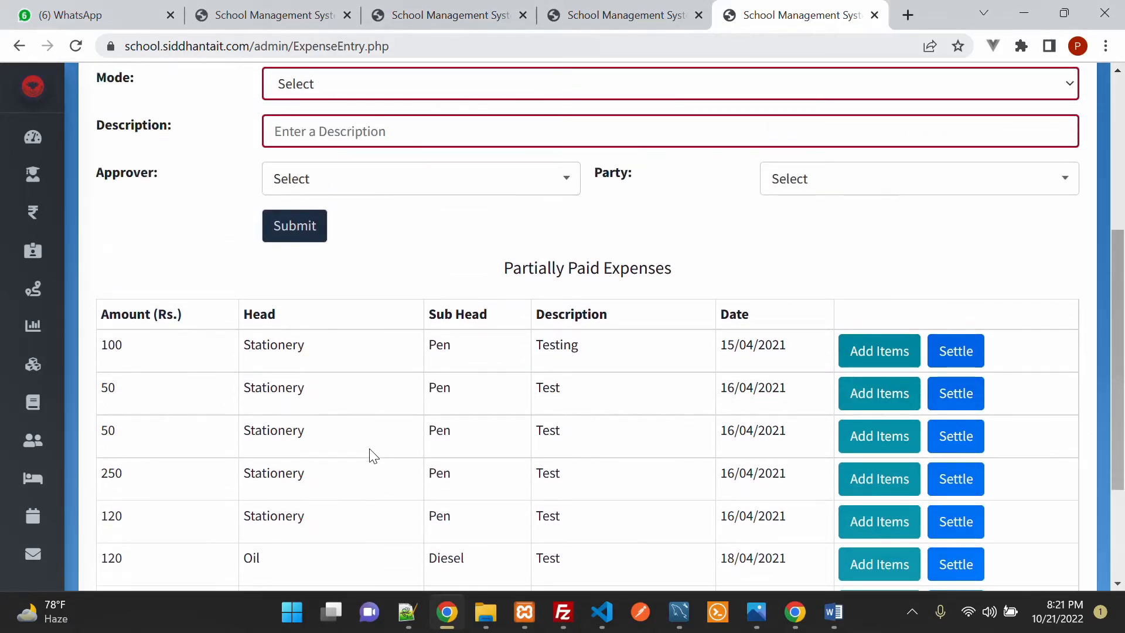
scroll(372, 456, down, 2)
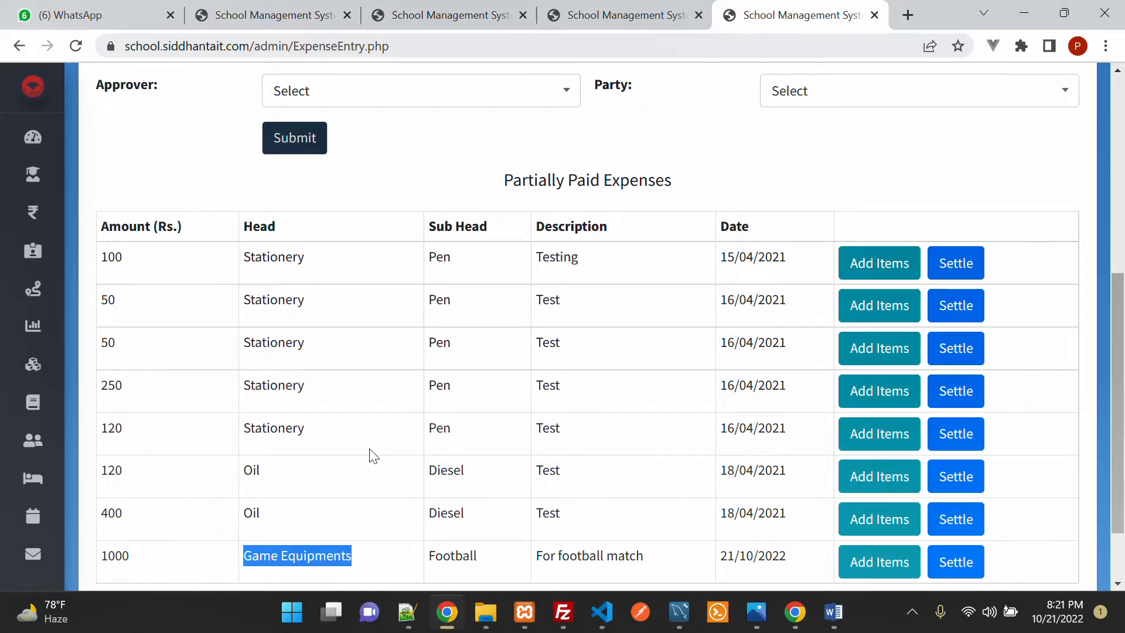
scroll(371, 456, up, 2)
scroll(371, 456, down, 4)
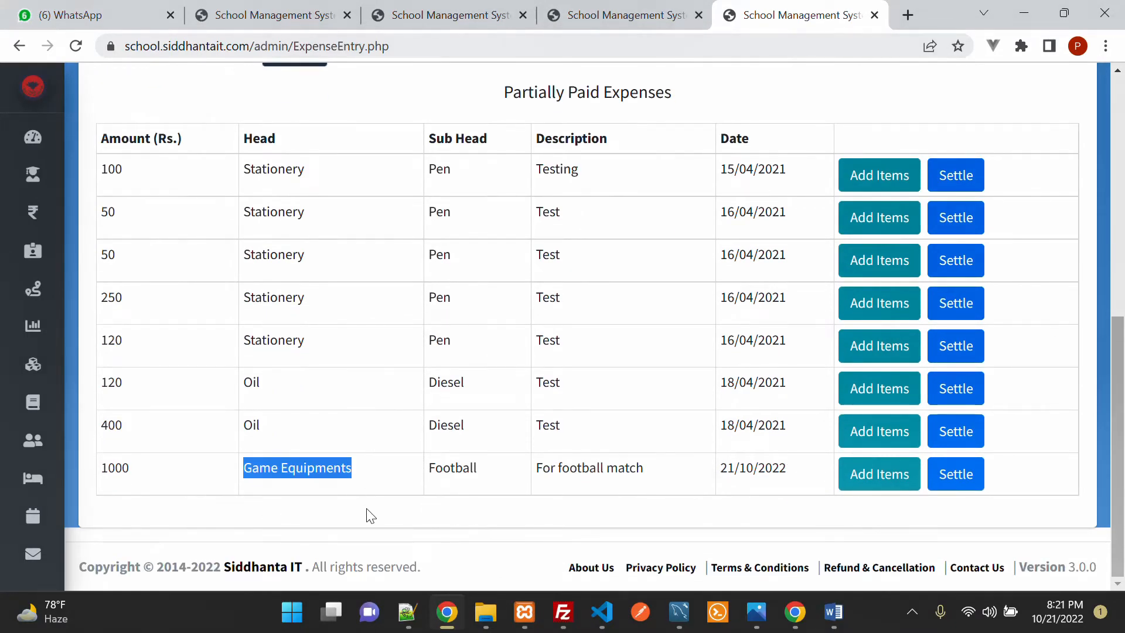
scroll(374, 500, up, 8)
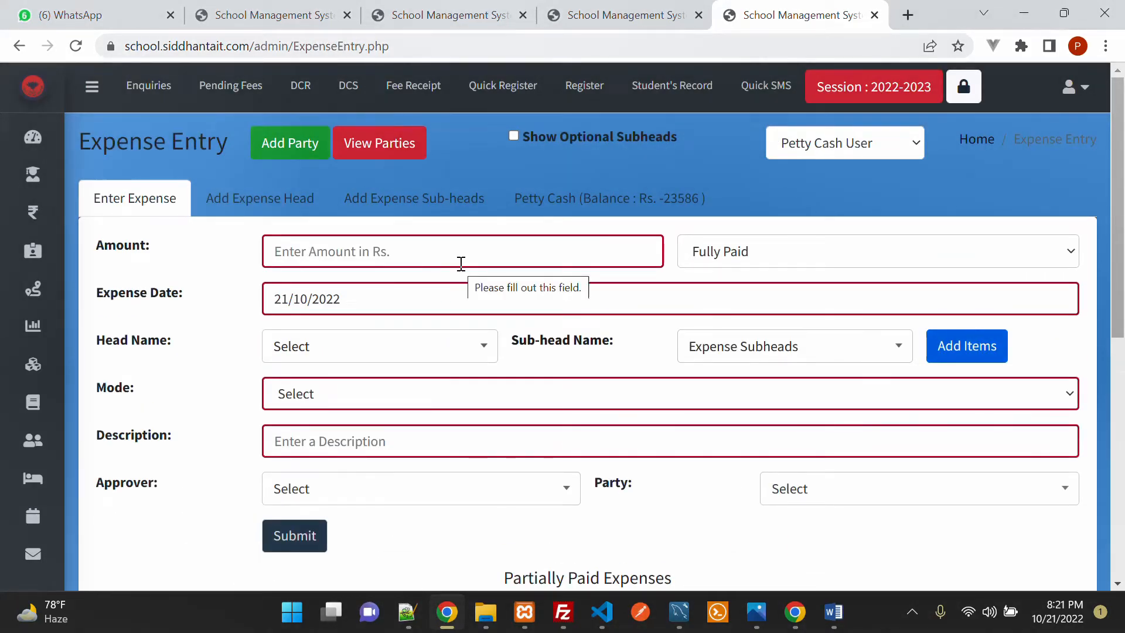
scroll(495, 348, down, 7)
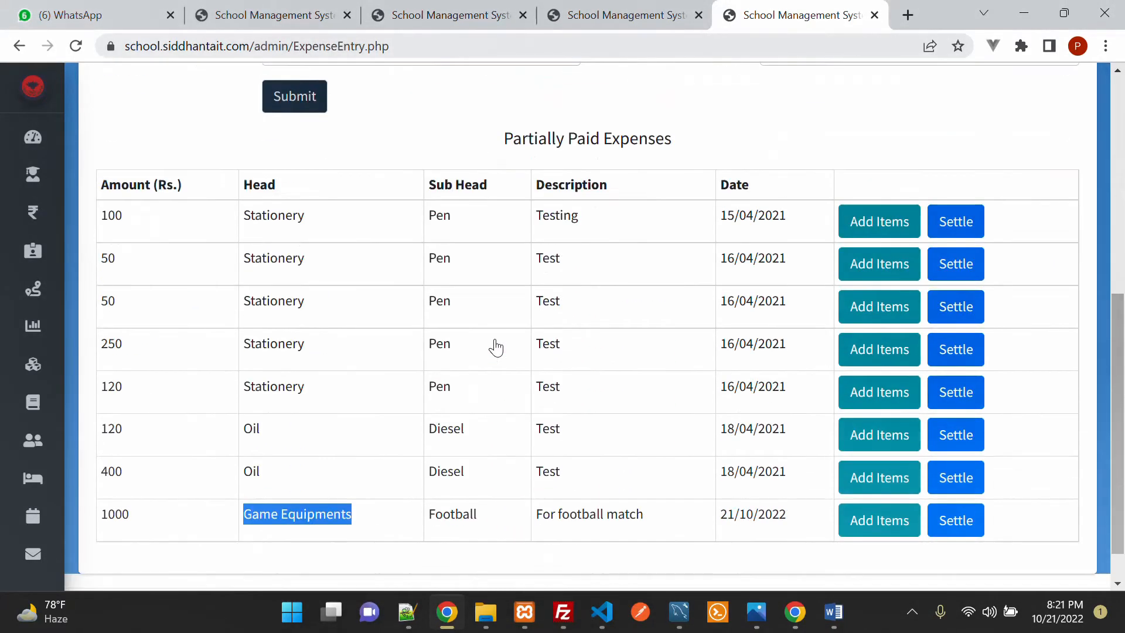
scroll(495, 348, down, 1)
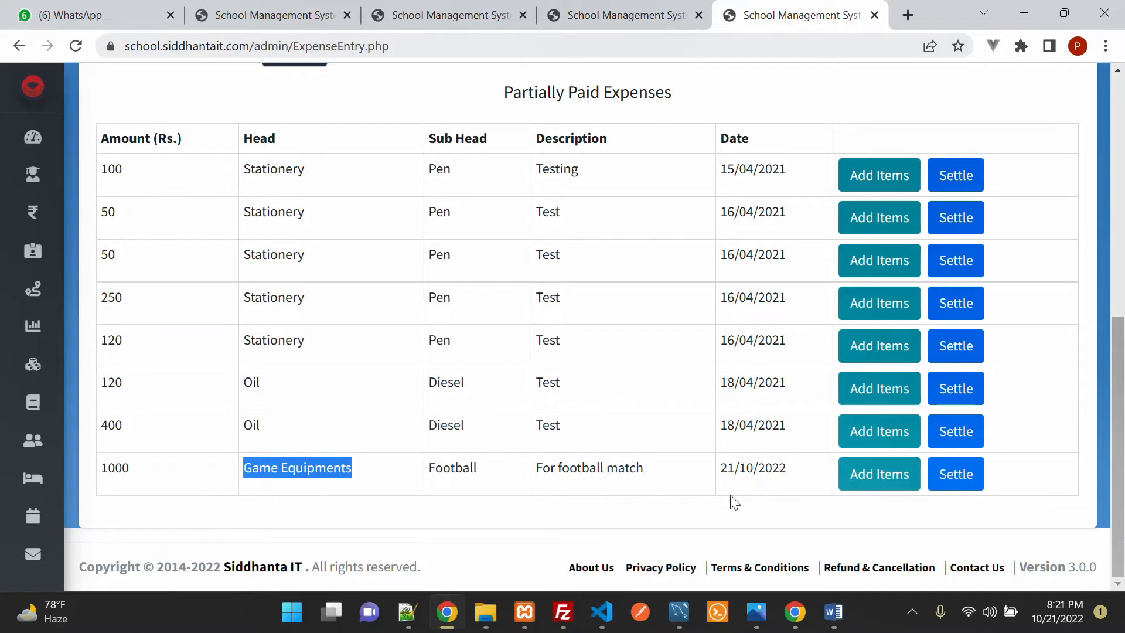
Step: Settle the 1000 football expense as Fully Paid with a Return Amount of 100
click(952, 488)
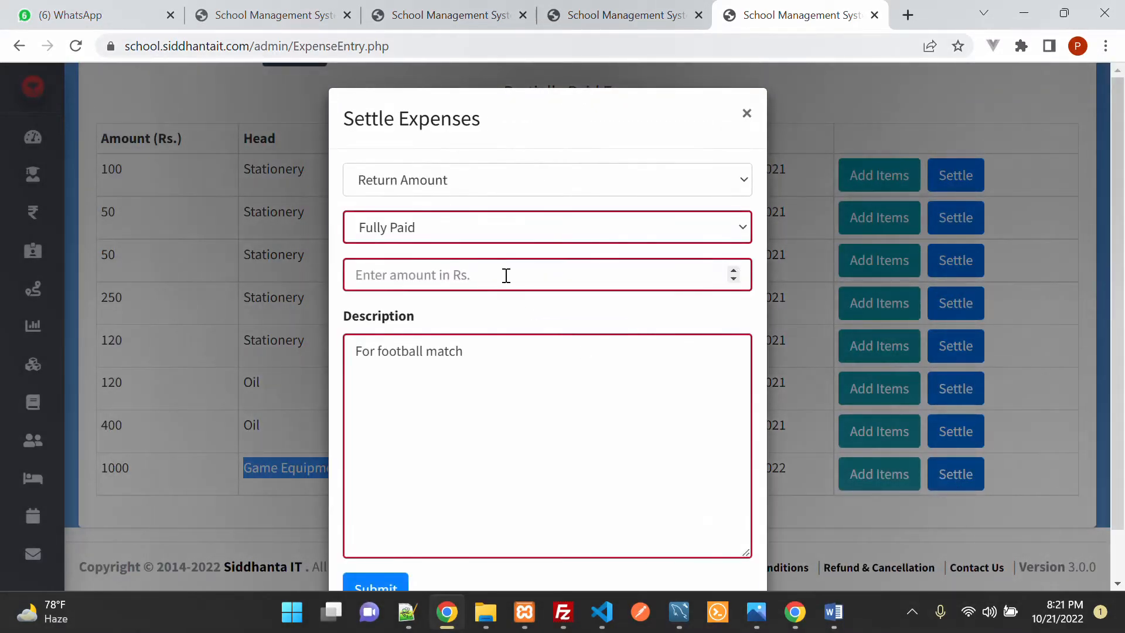
click(420, 228)
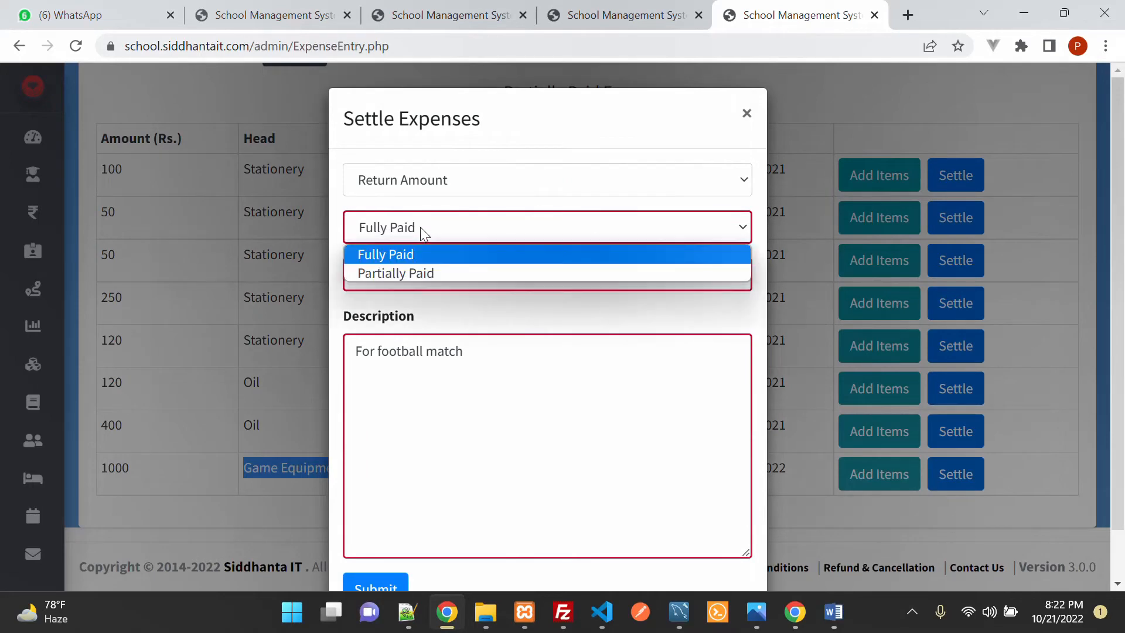
click(420, 228)
click(426, 182)
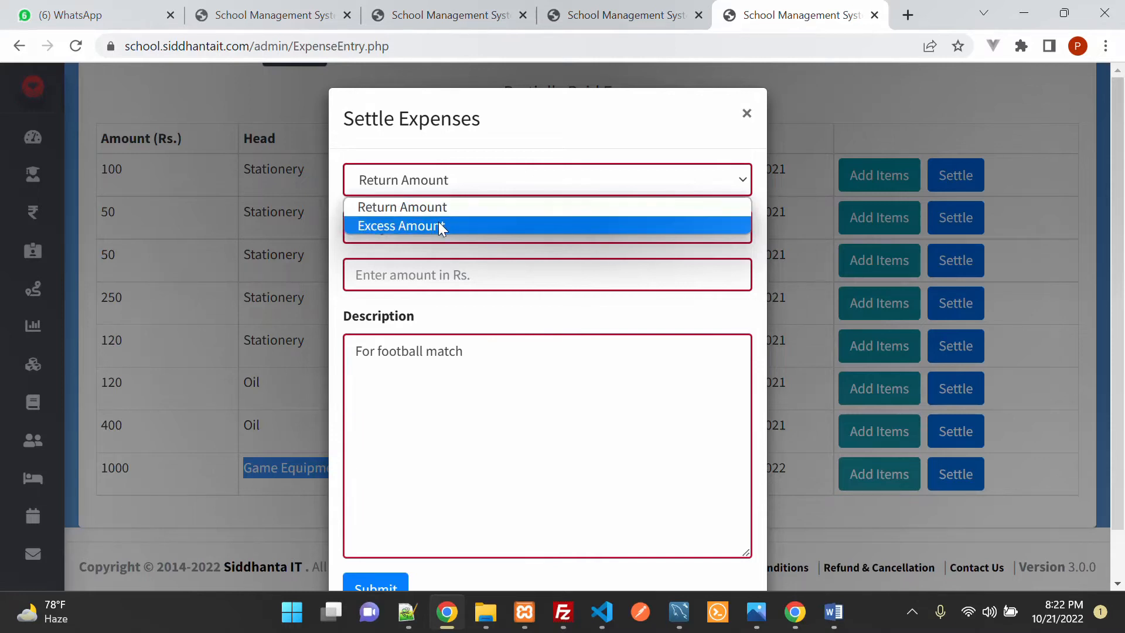
click(438, 207)
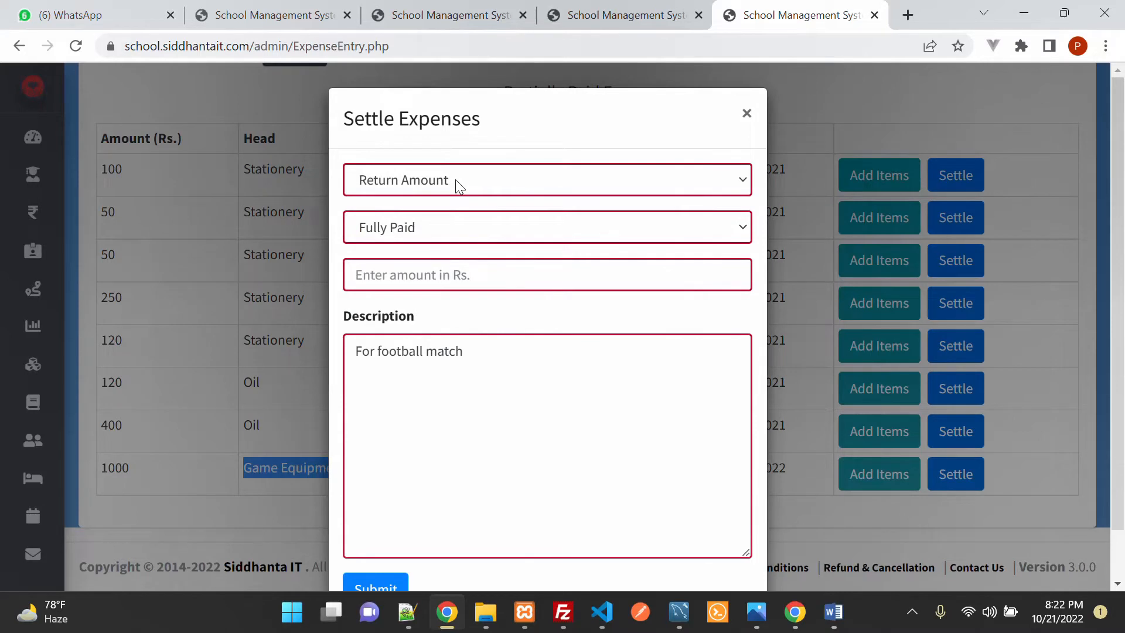
click(421, 274)
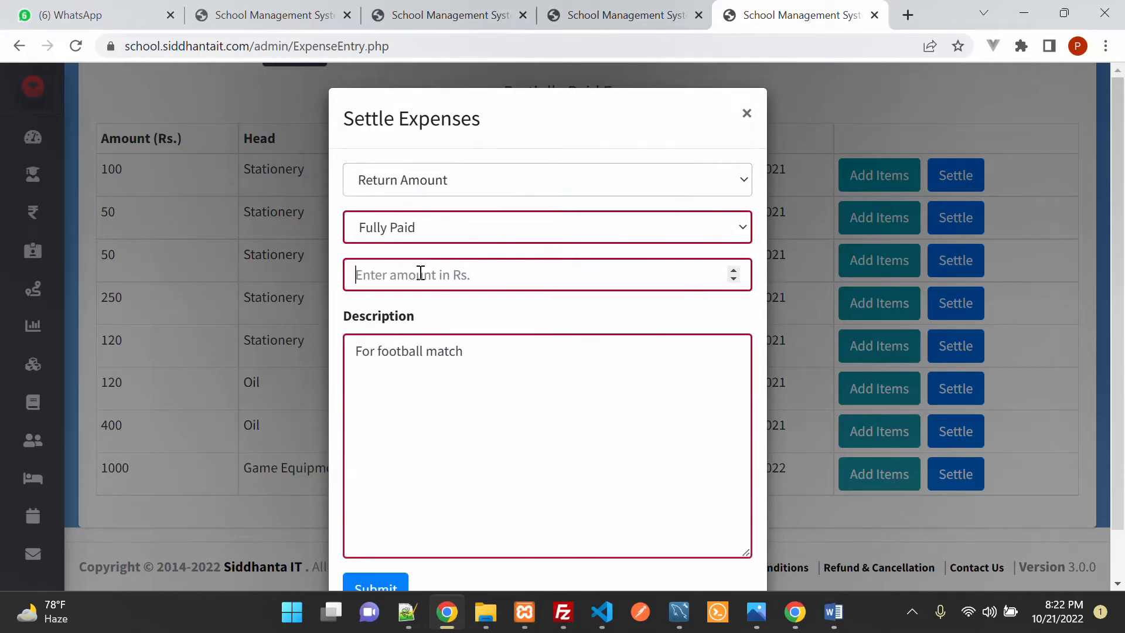
text(100)
scroll(434, 321, down, 1)
click(515, 302)
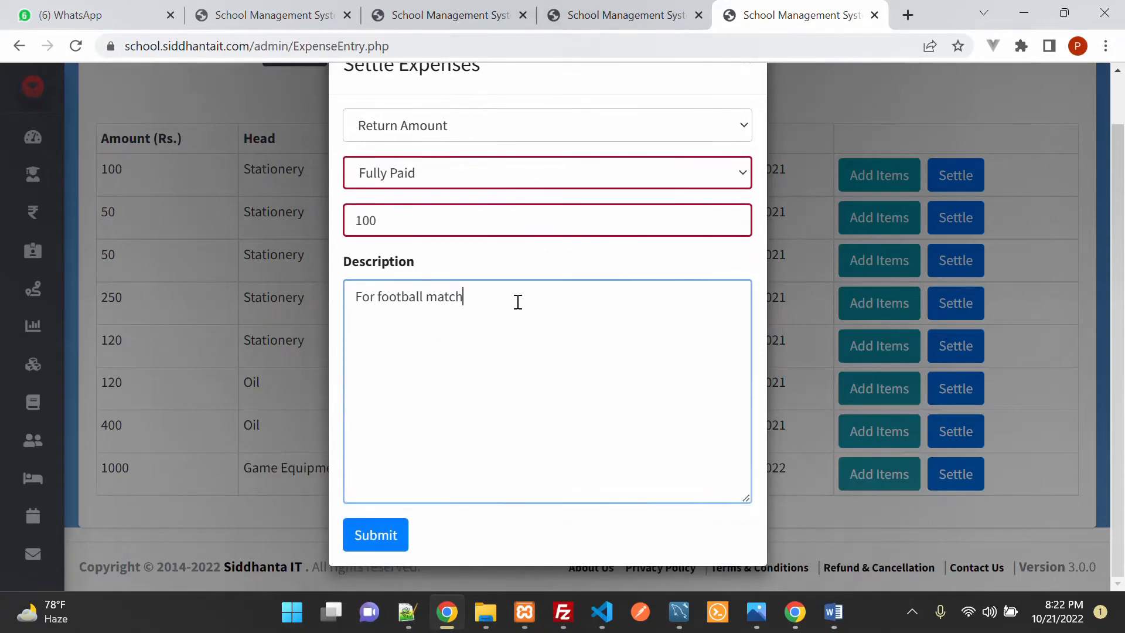
click(394, 535)
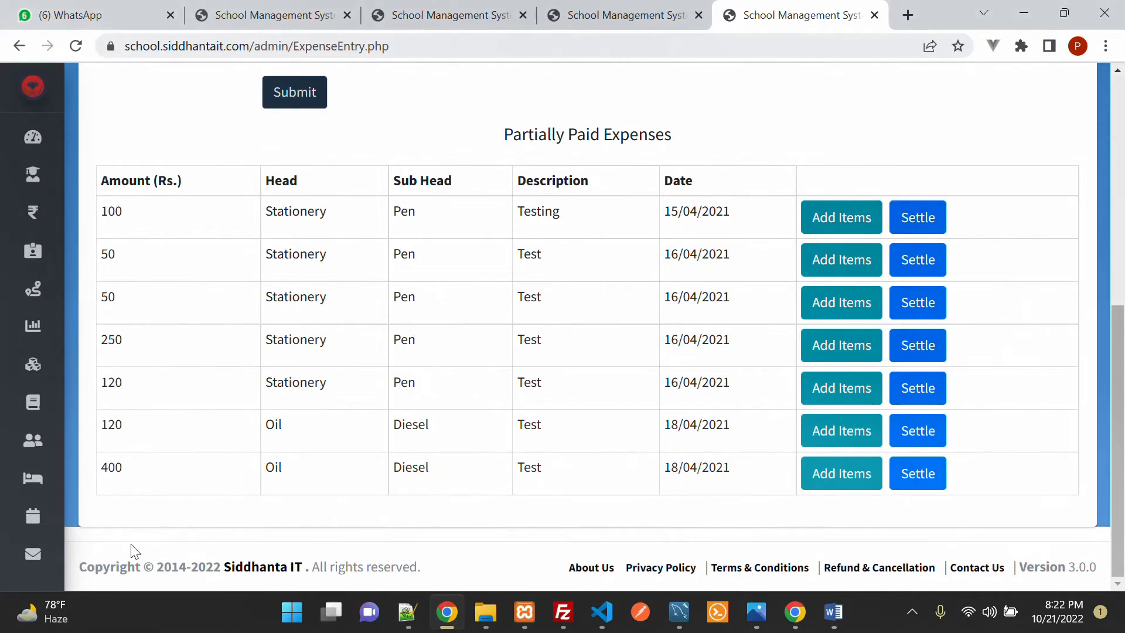
Step: Review the remaining Partially Paid Expenses, now only the Stationery and Oil entries
drag(104, 211, 1010, 473)
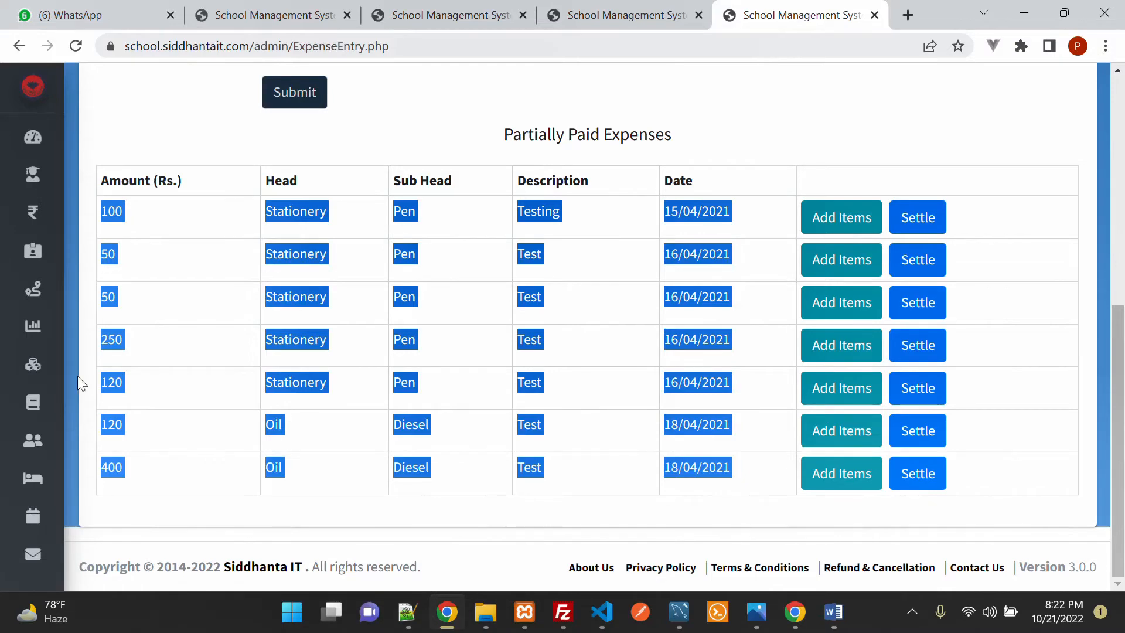
scroll(826, 198, up, 3)
click(841, 262)
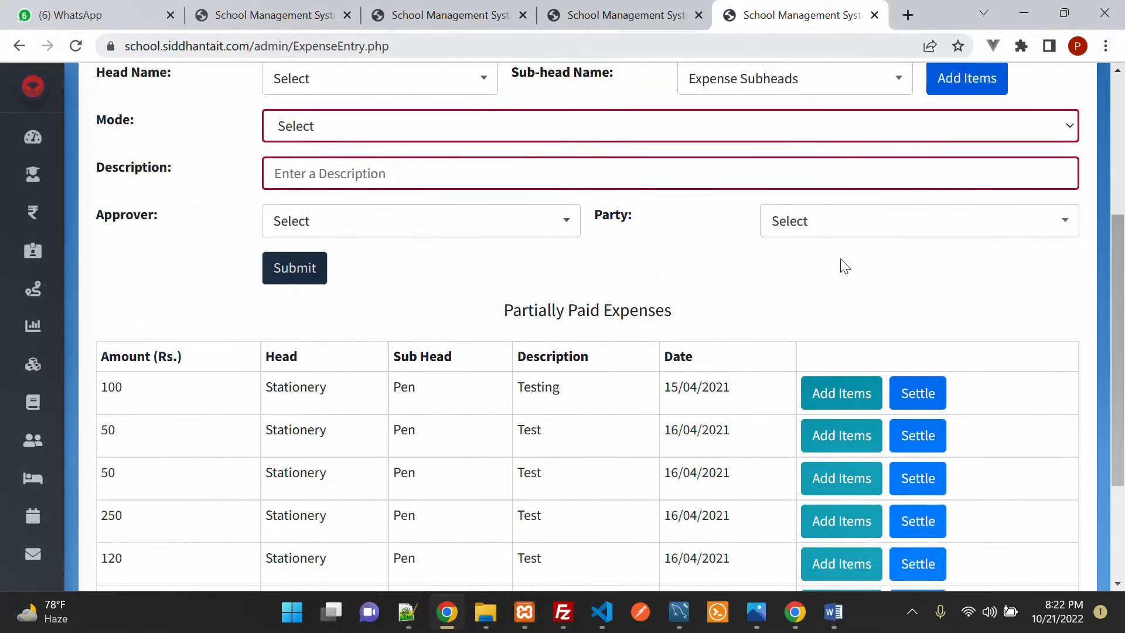
Step: Expand the sidebar's Income / Expense section to list its pages
mouse_move(25, 346)
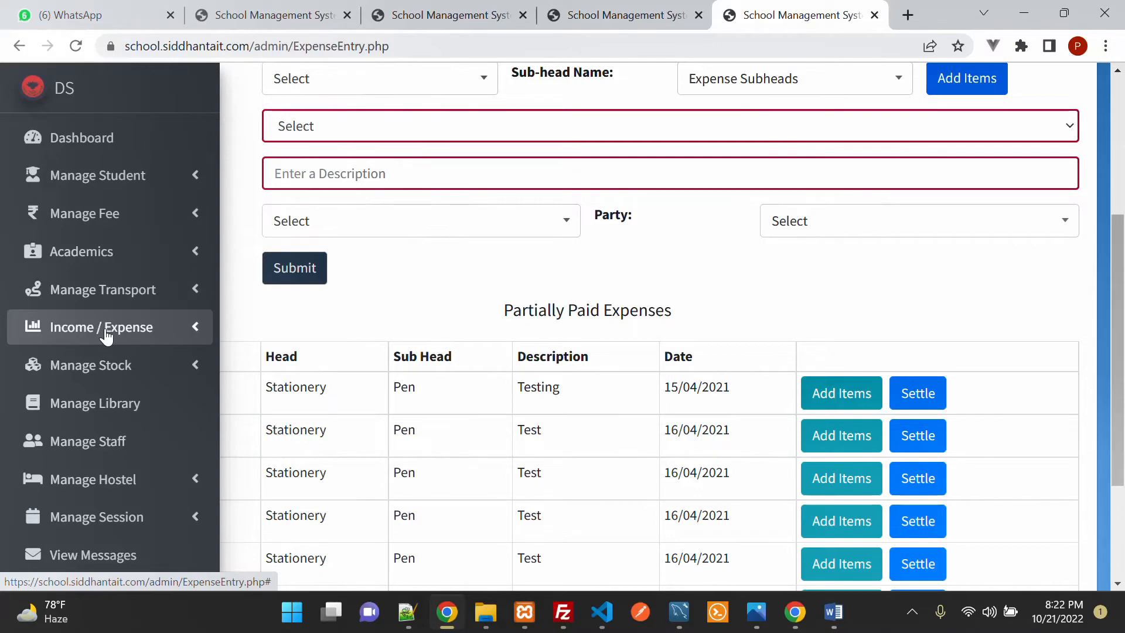
click(103, 339)
scroll(106, 339, down, 3)
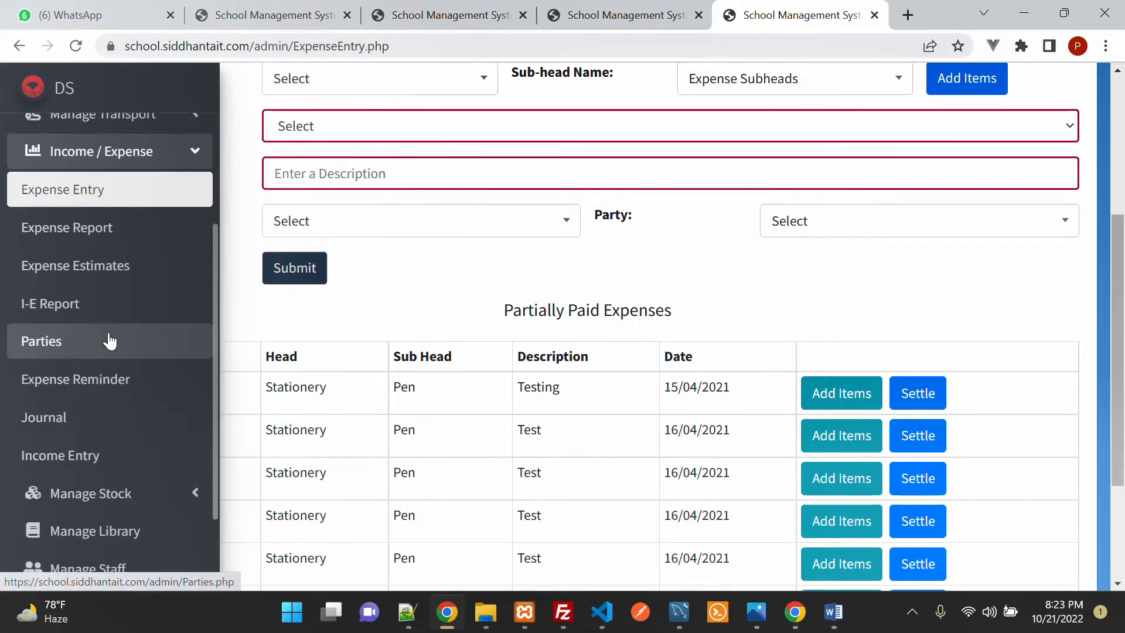
Step: Open the I-E Report and locate the Game Equipments / Football expense under Modify Expense
click(70, 311)
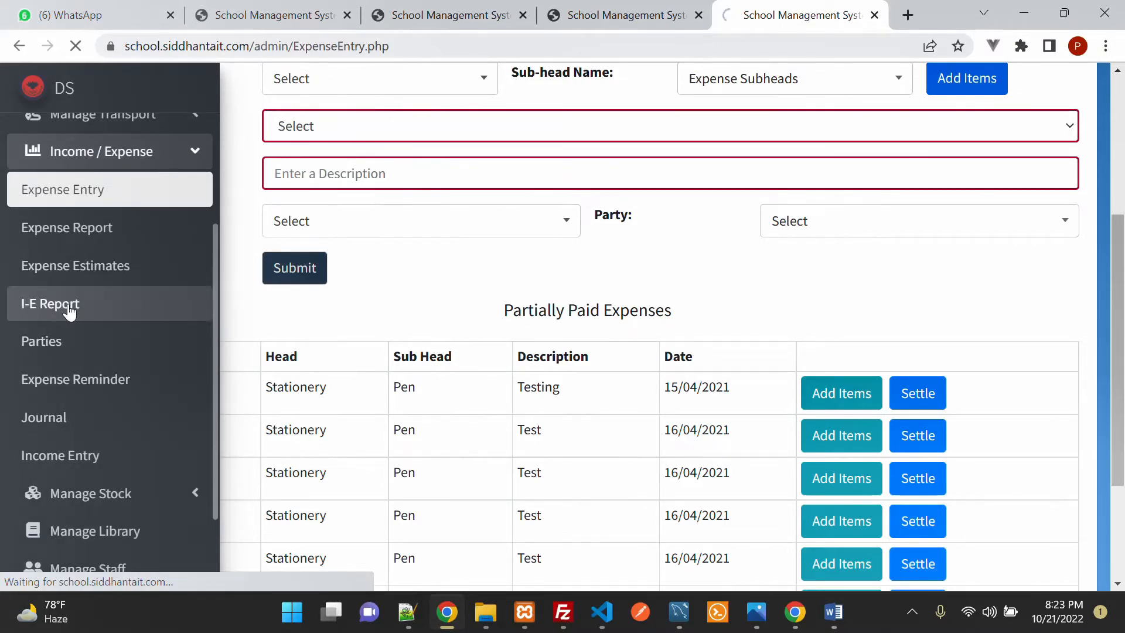
scroll(725, 305, down, 3)
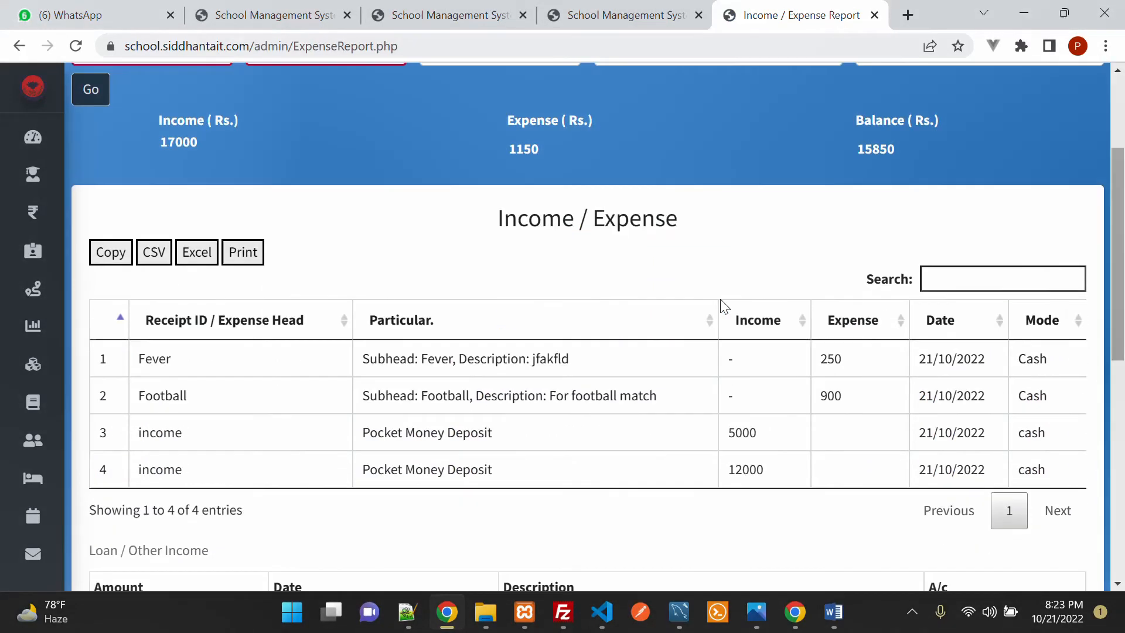
scroll(724, 306, down, 5)
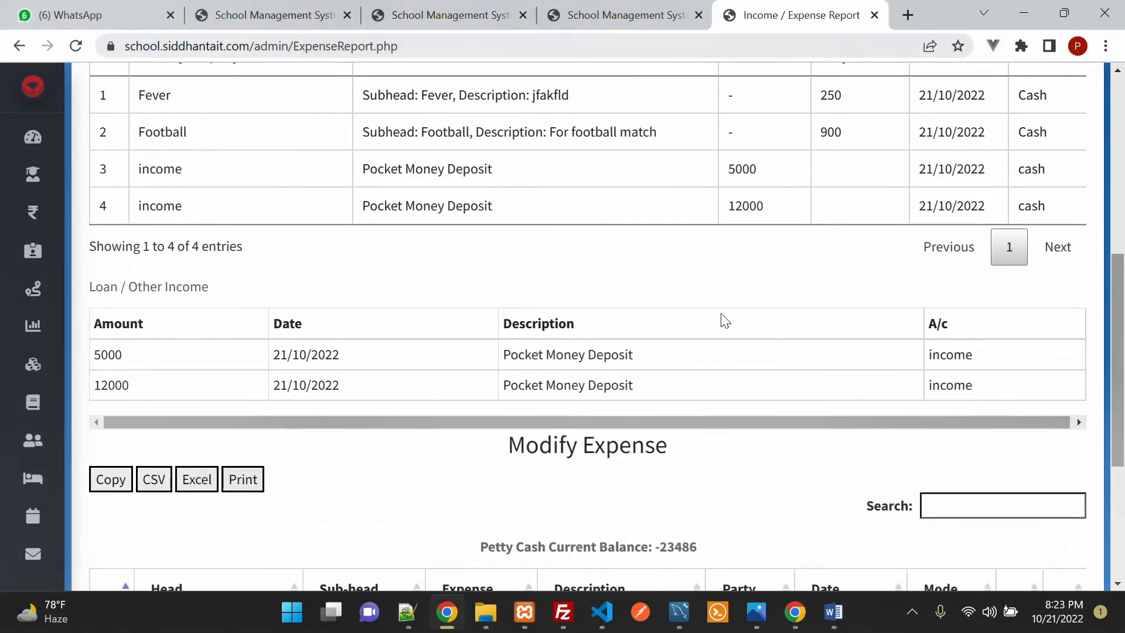
scroll(725, 316, up, 2)
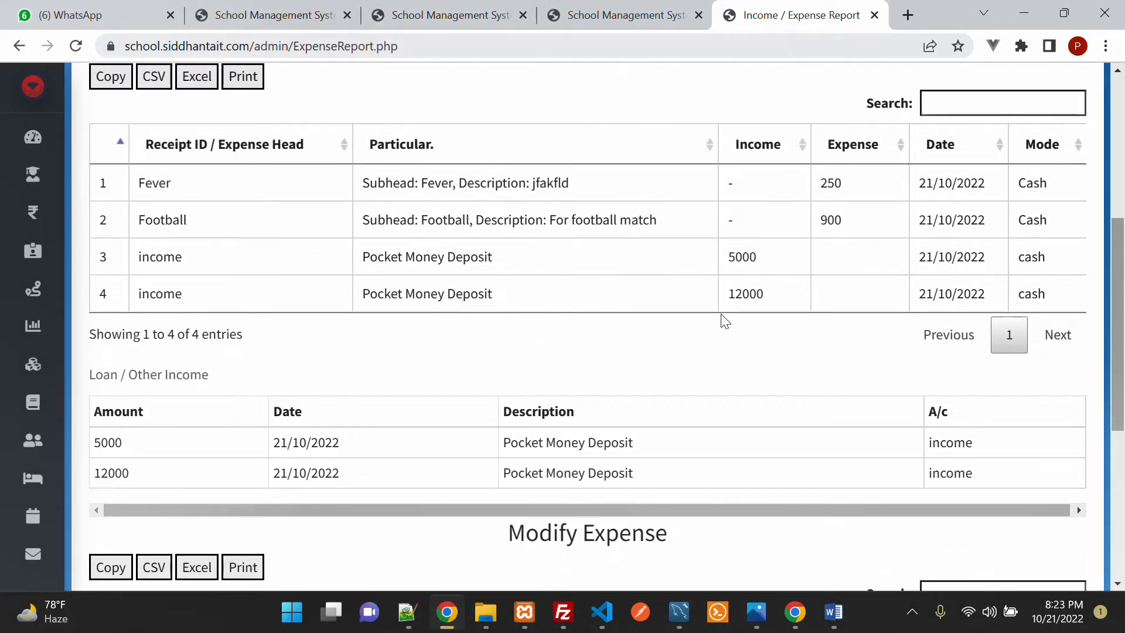
scroll(725, 321, down, 5)
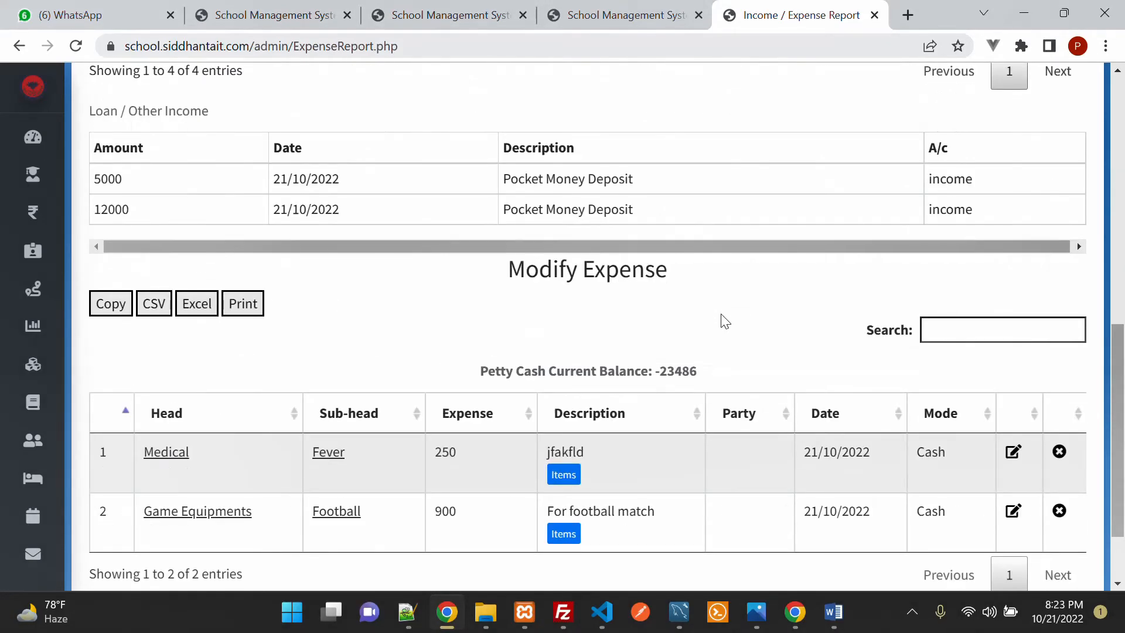
scroll(725, 321, down, 2)
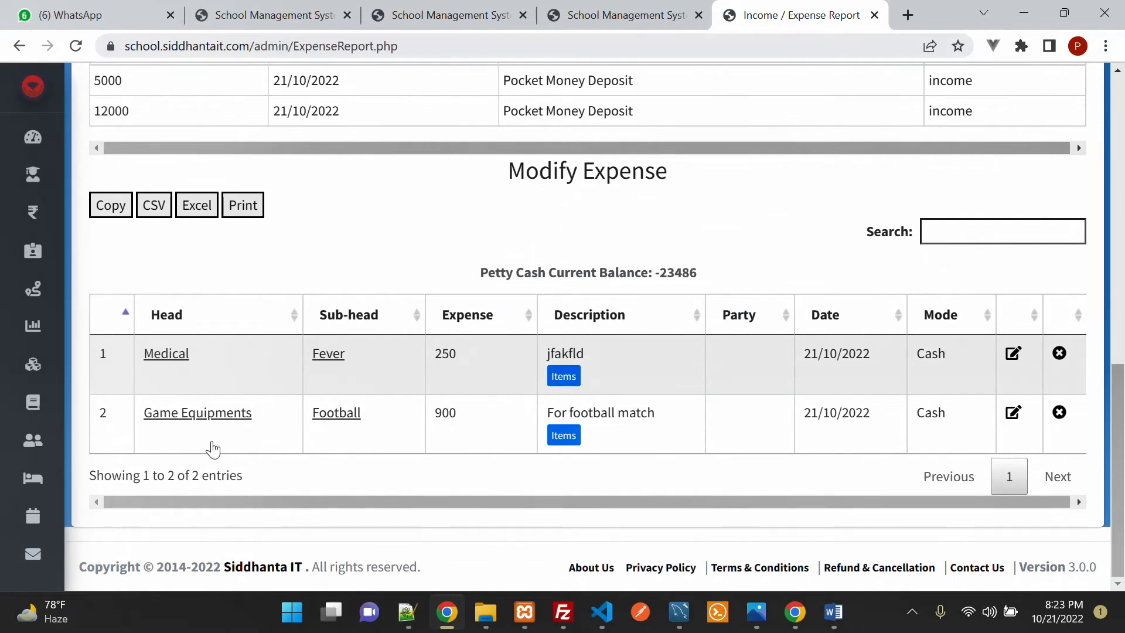
drag(135, 420, 252, 420)
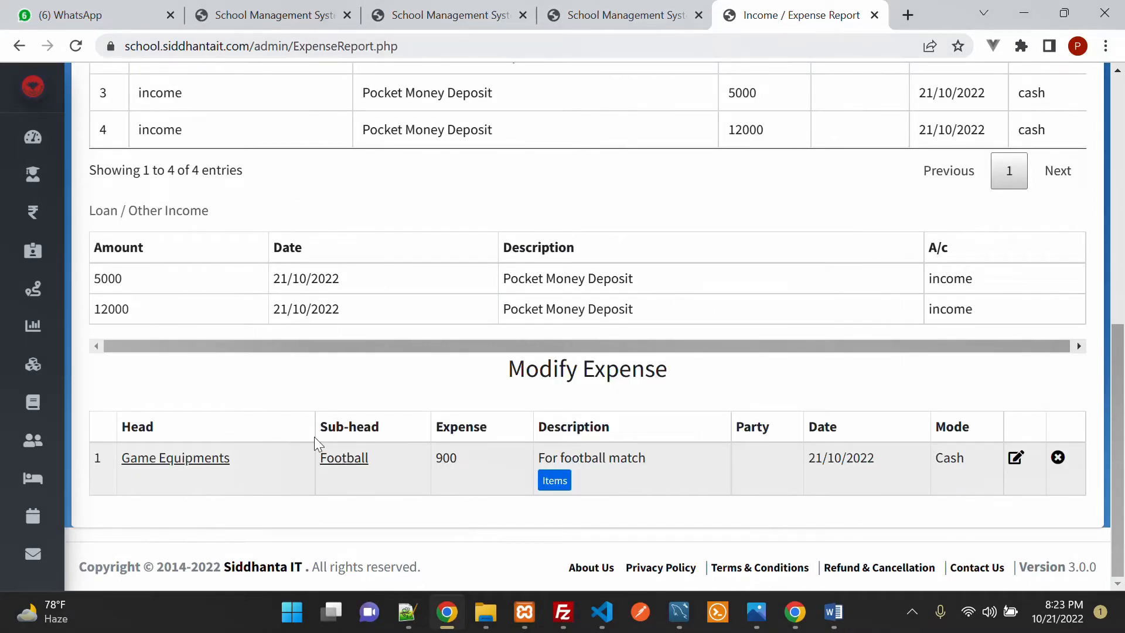
drag(319, 459, 372, 465)
click(440, 473)
Step: View the football expense's items, including Shuttle quantity 2, then close the list
click(556, 482)
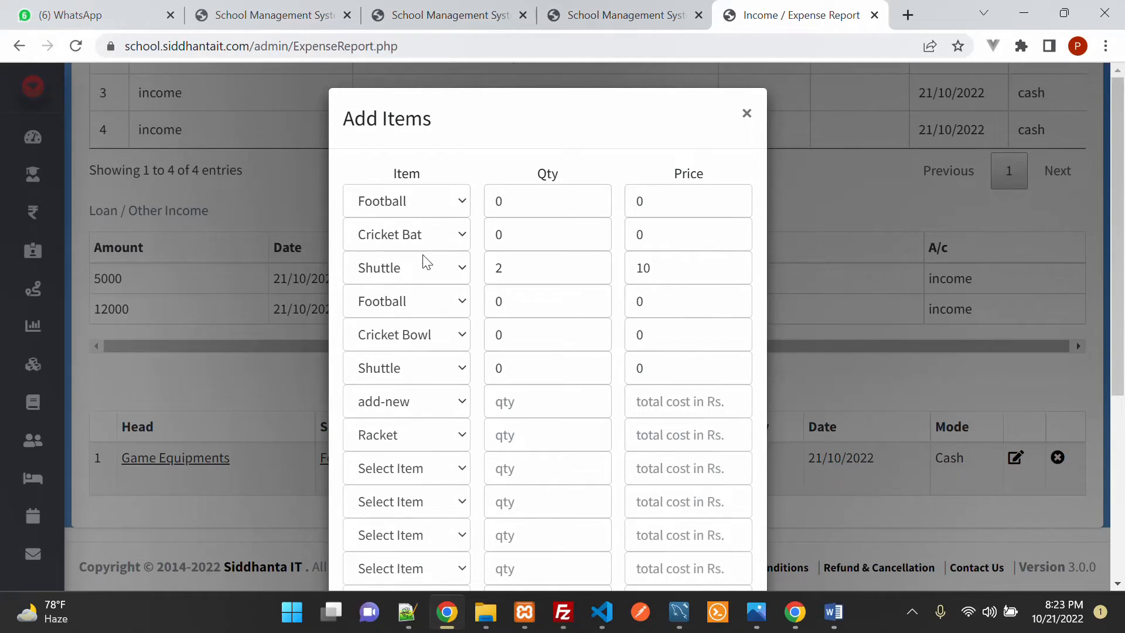
click(548, 266)
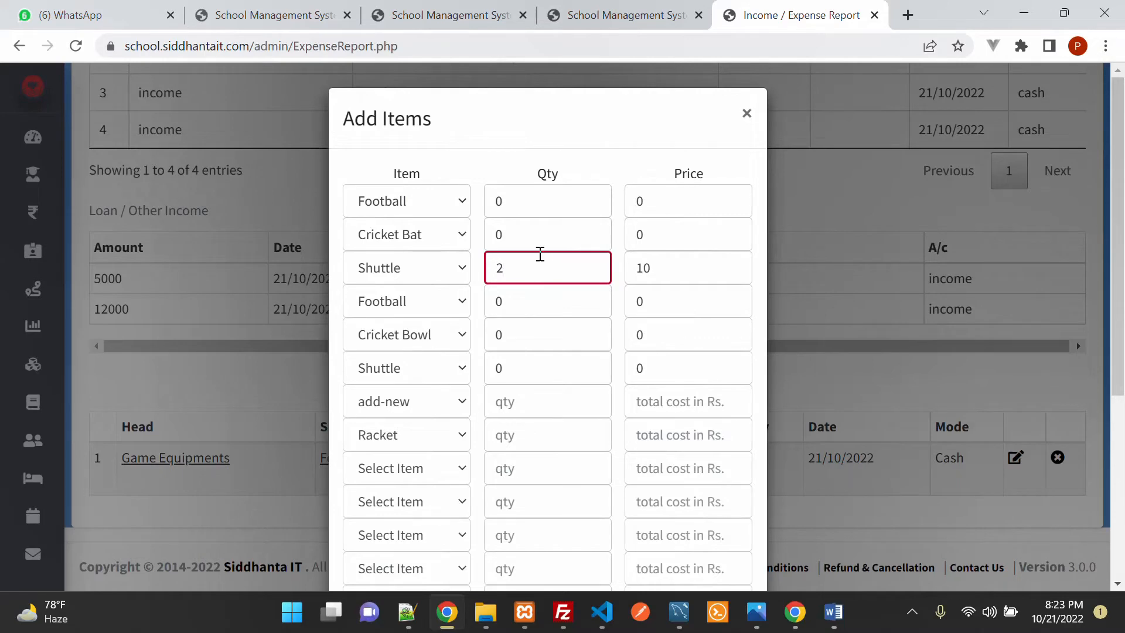
scroll(545, 258, down, 3)
scroll(562, 376, up, 3)
click(746, 113)
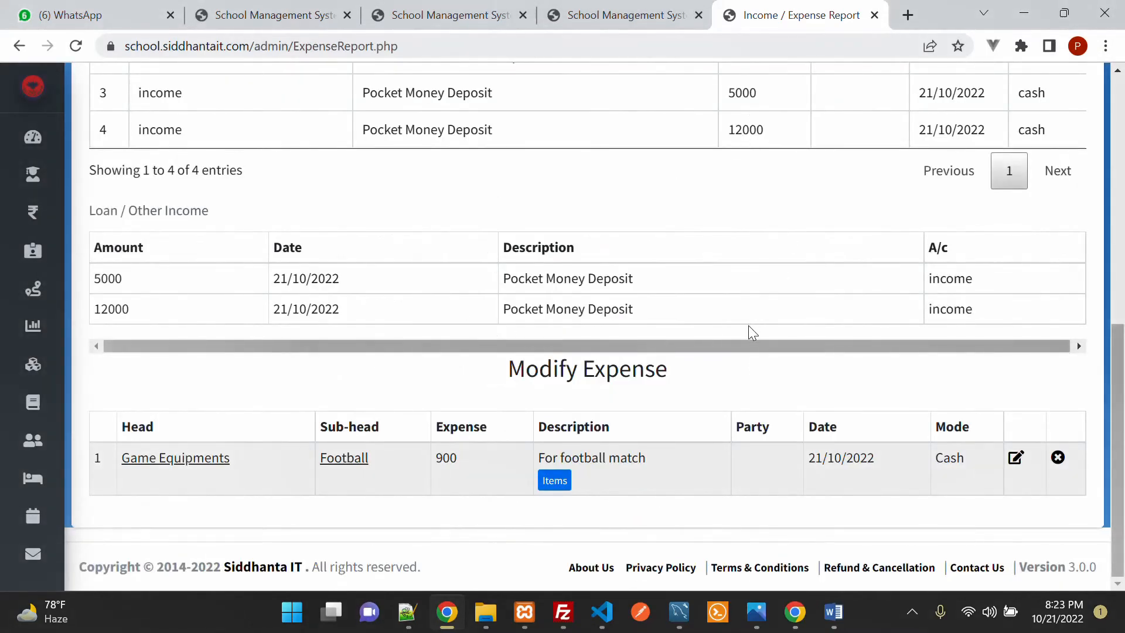
scroll(739, 417, up, 5)
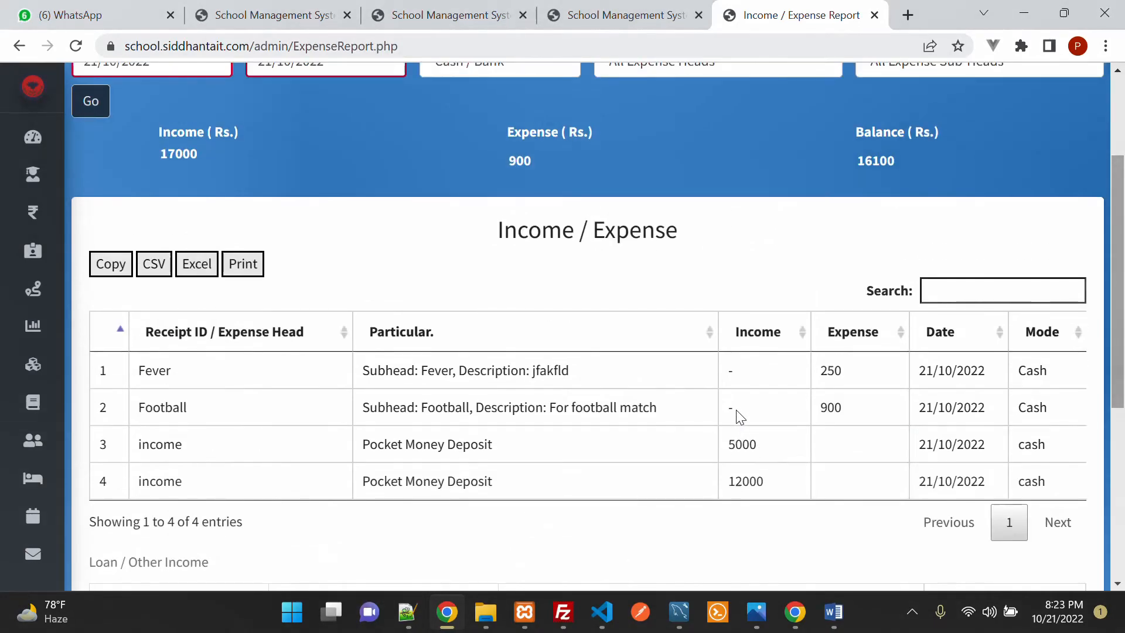
scroll(739, 414, down, 5)
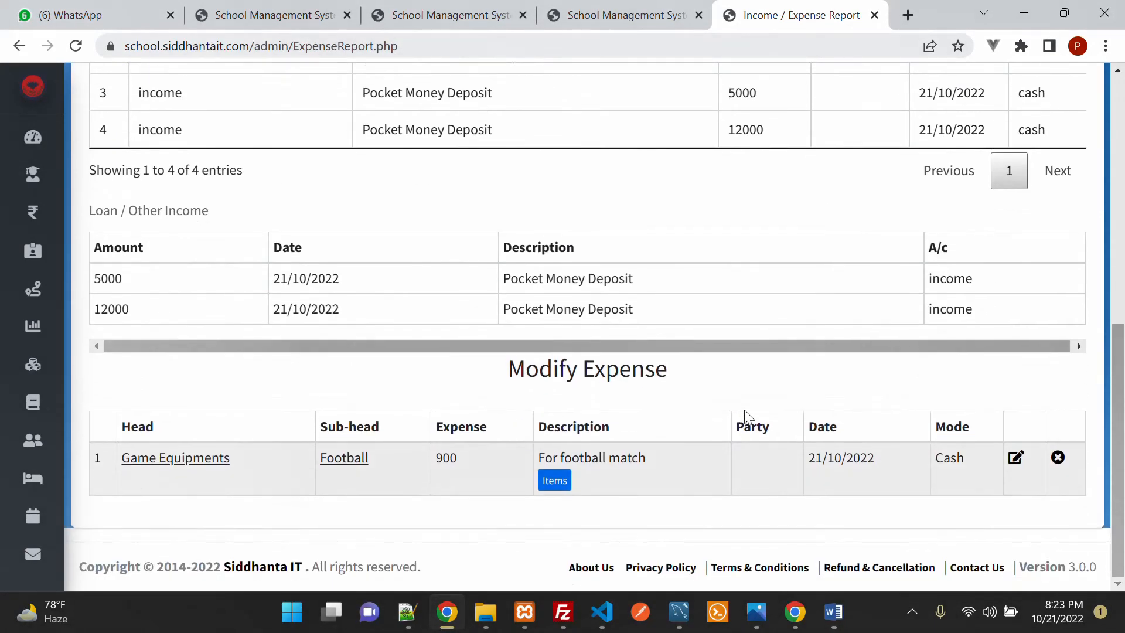
click(1016, 458)
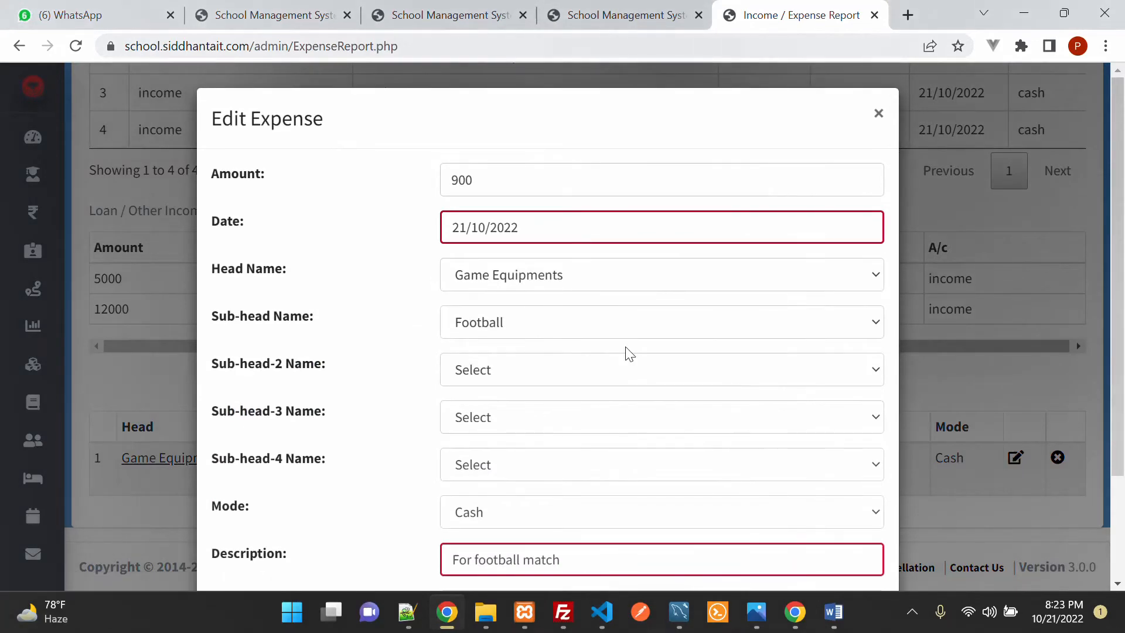
scroll(630, 318, down, 3)
scroll(631, 319, up, 3)
click(879, 113)
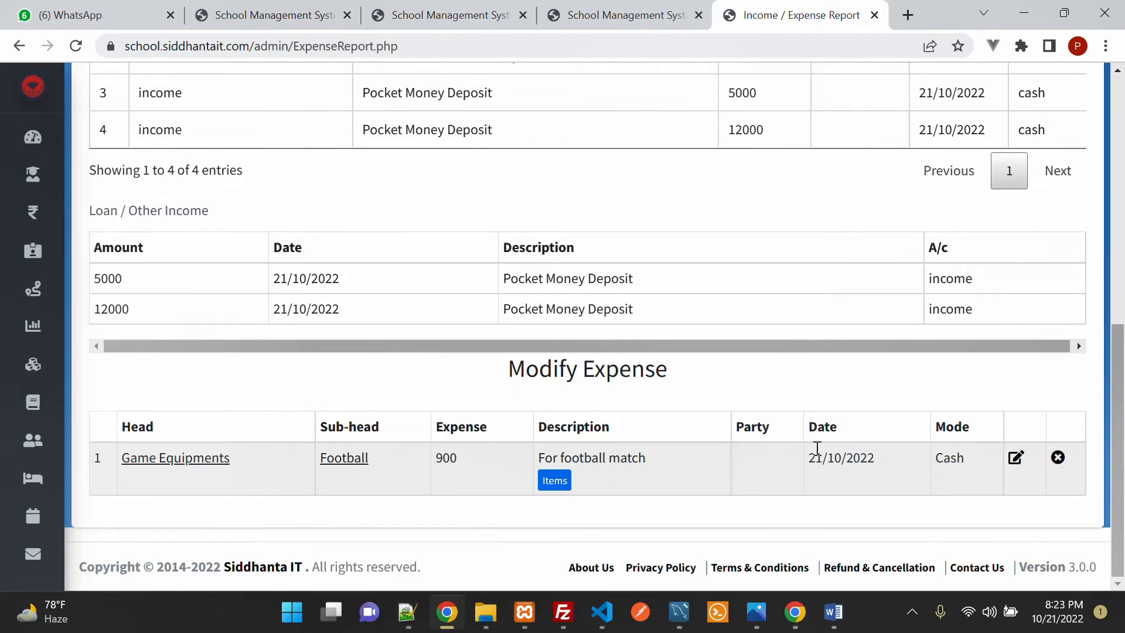
mouse_move(20, 284)
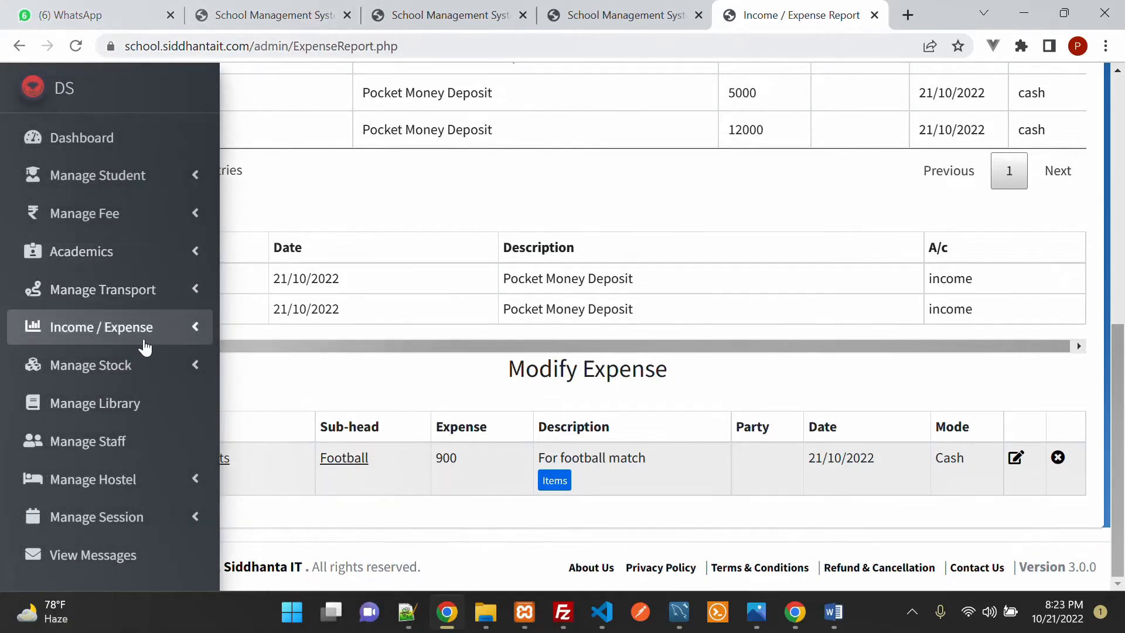
Step: Go to Income / Expense > Expense Entry for a blank expense form
click(125, 330)
click(109, 366)
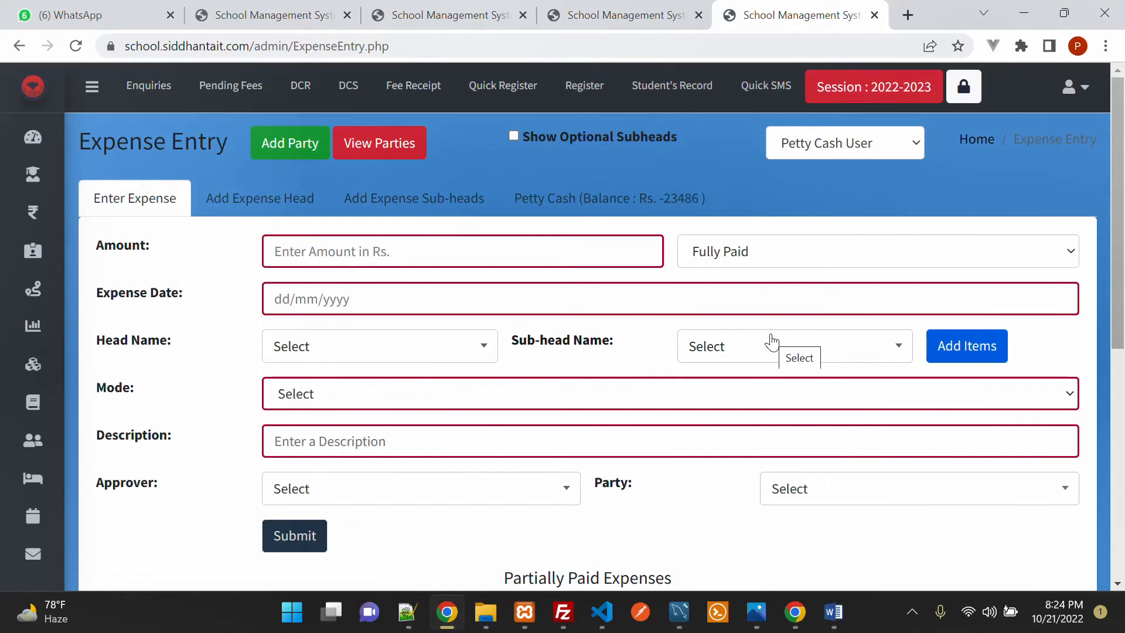
scroll(771, 341, down, 3)
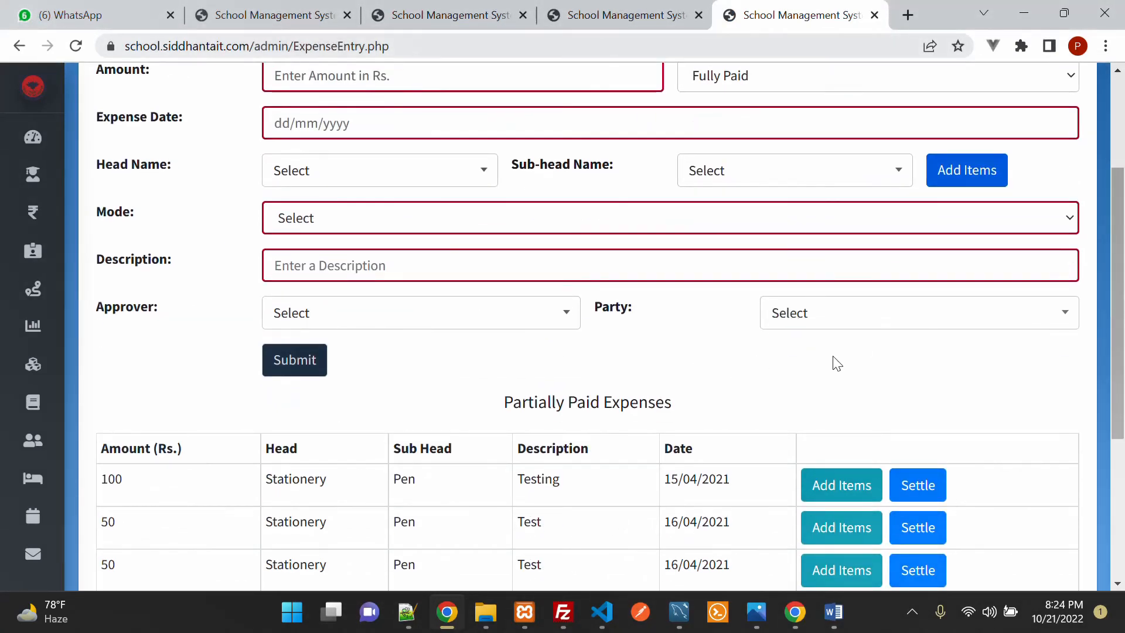
scroll(835, 362, up, 3)
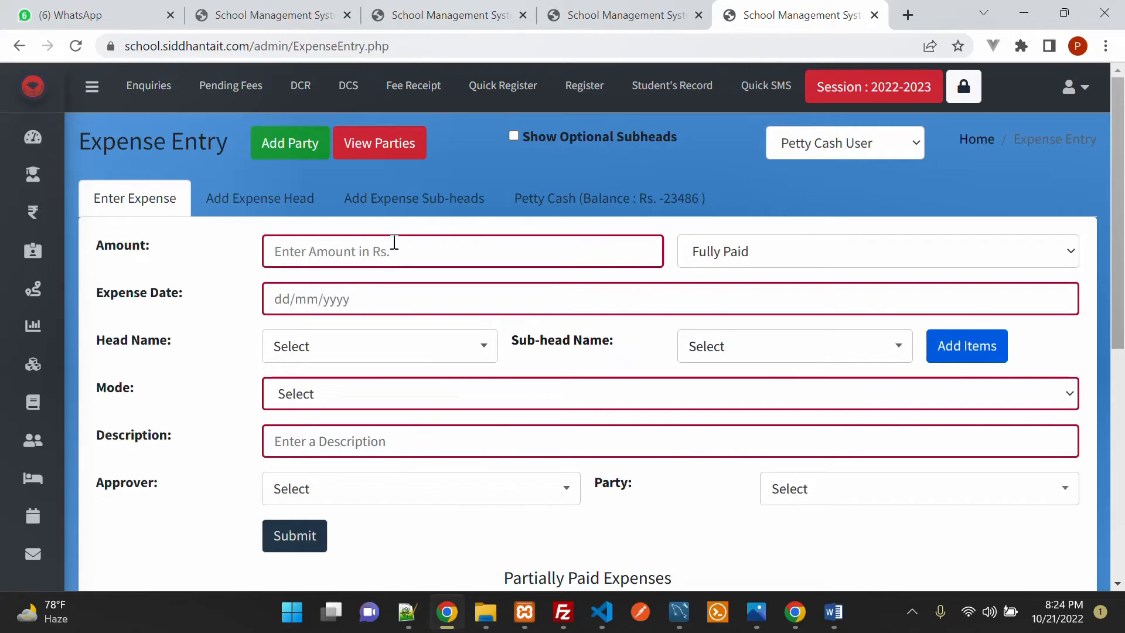
Step: Enter a 5000 expense amount dated 21 October 2022
text(5000)
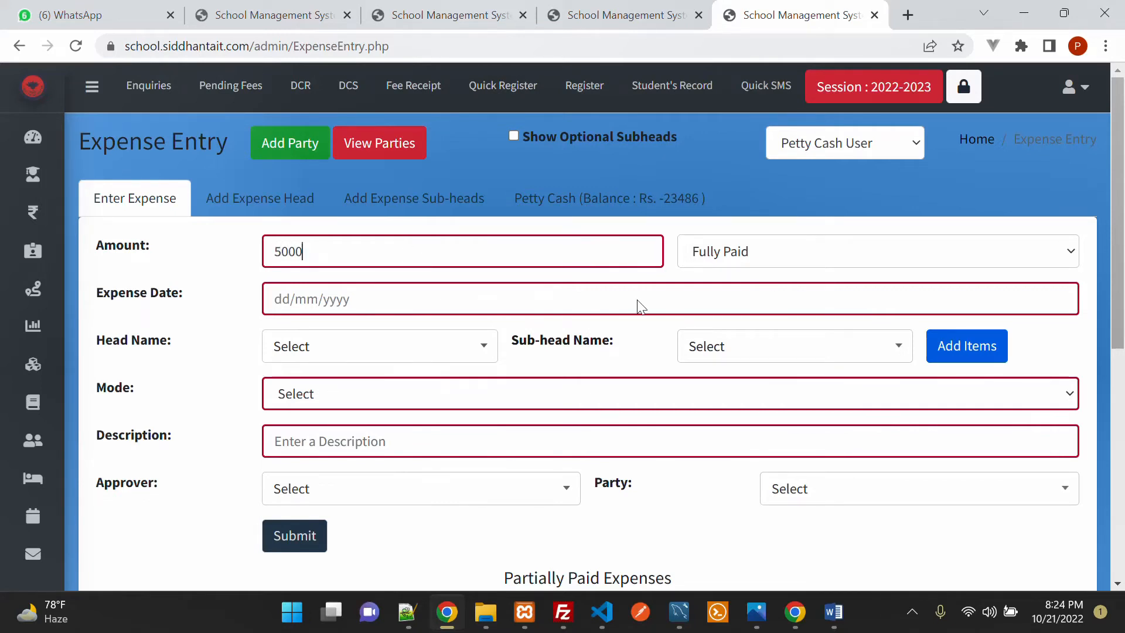
click(400, 301)
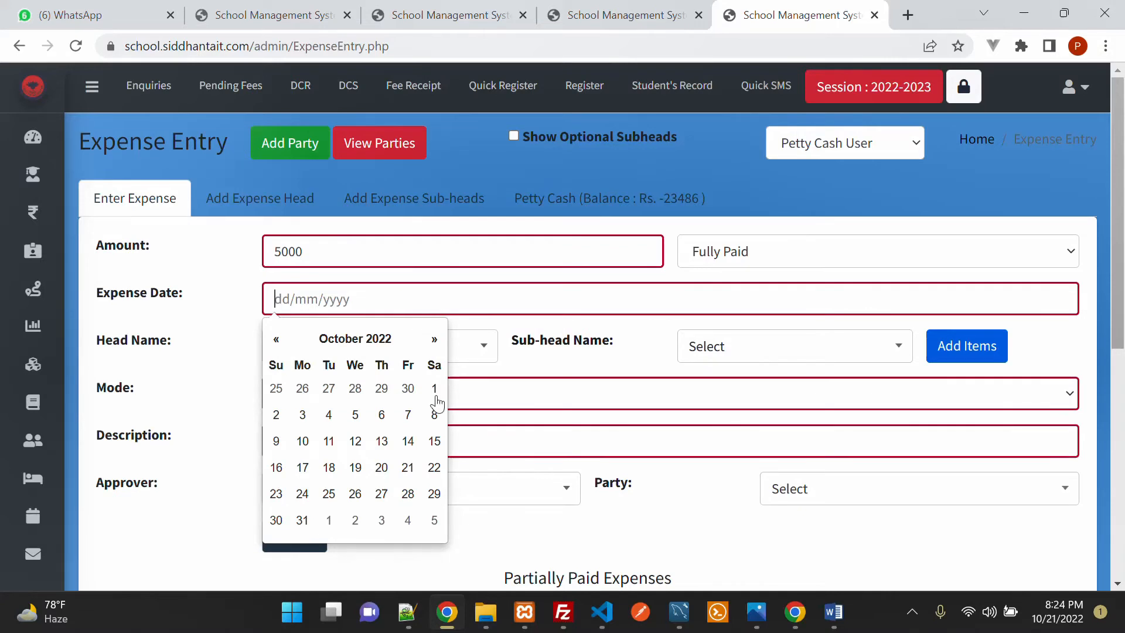
click(408, 467)
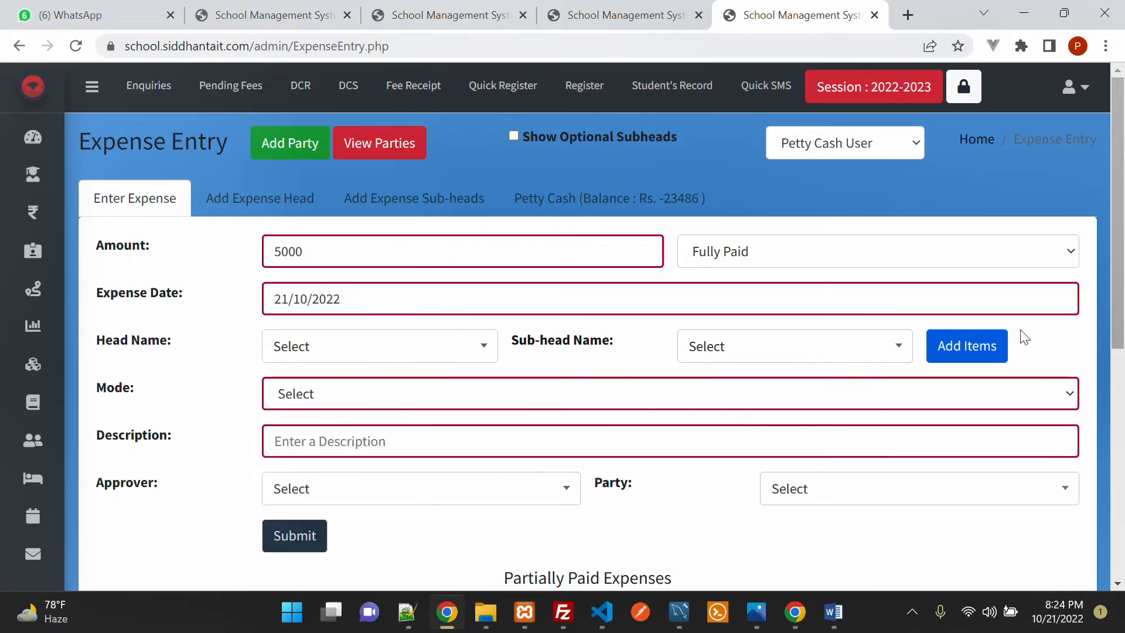
Step: Choose Grocery as the expense head, then switch to the Add Expense Sub-heads form
click(377, 358)
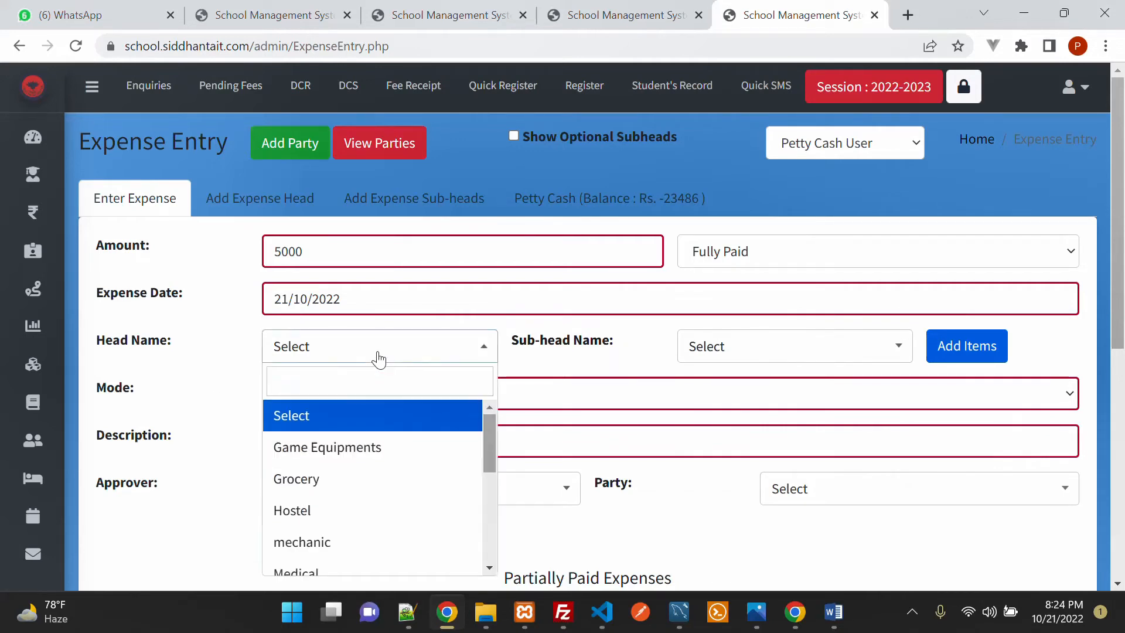
click(346, 487)
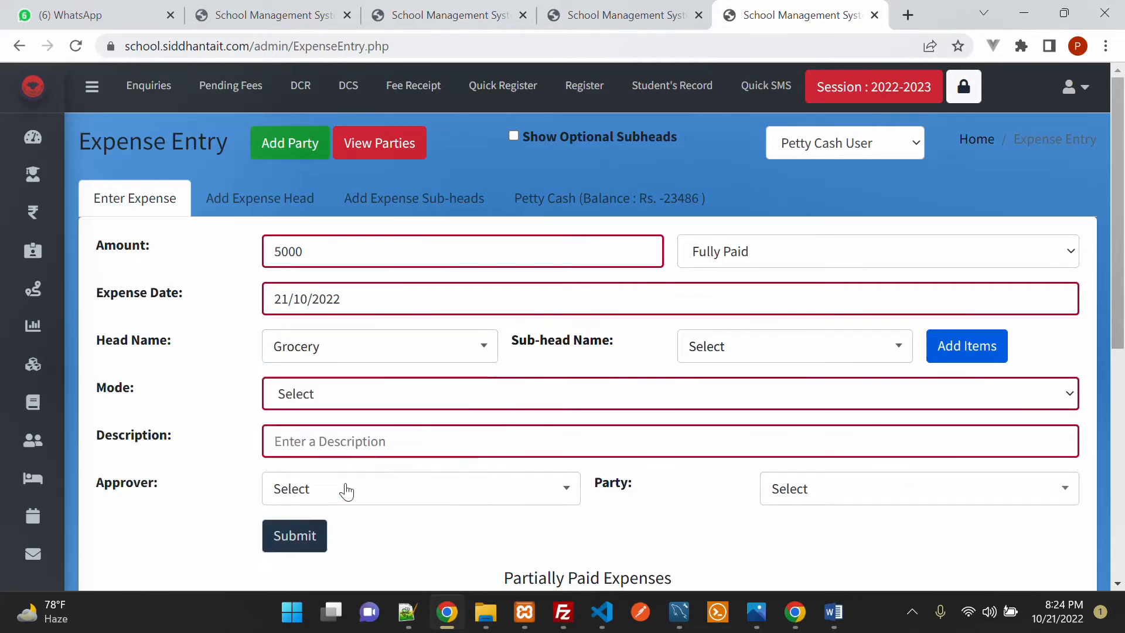
click(737, 359)
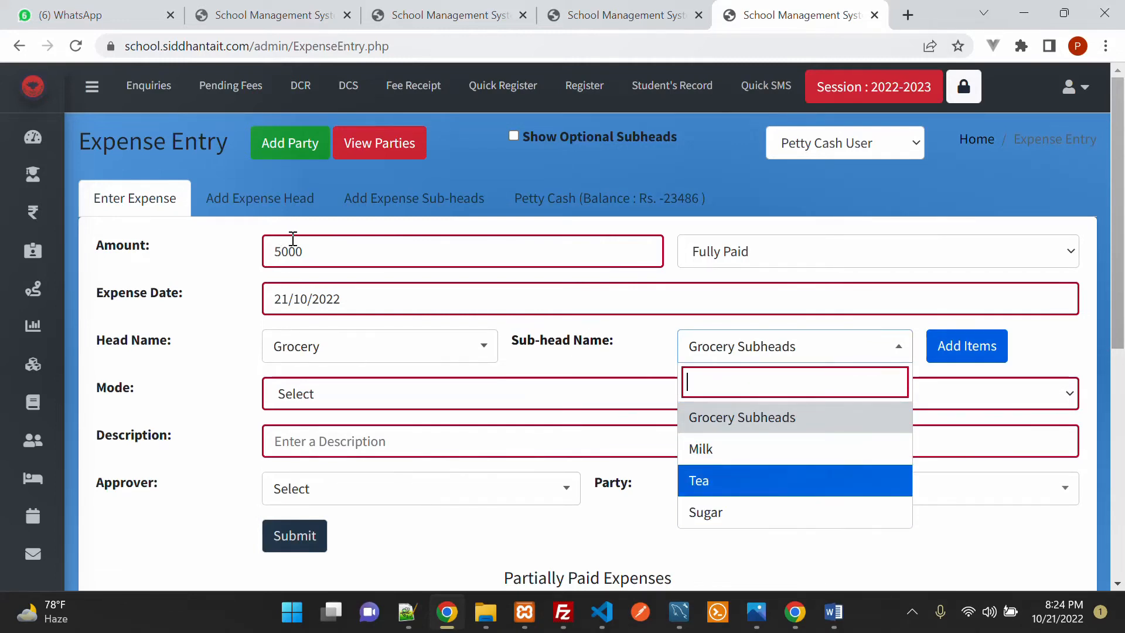
click(415, 202)
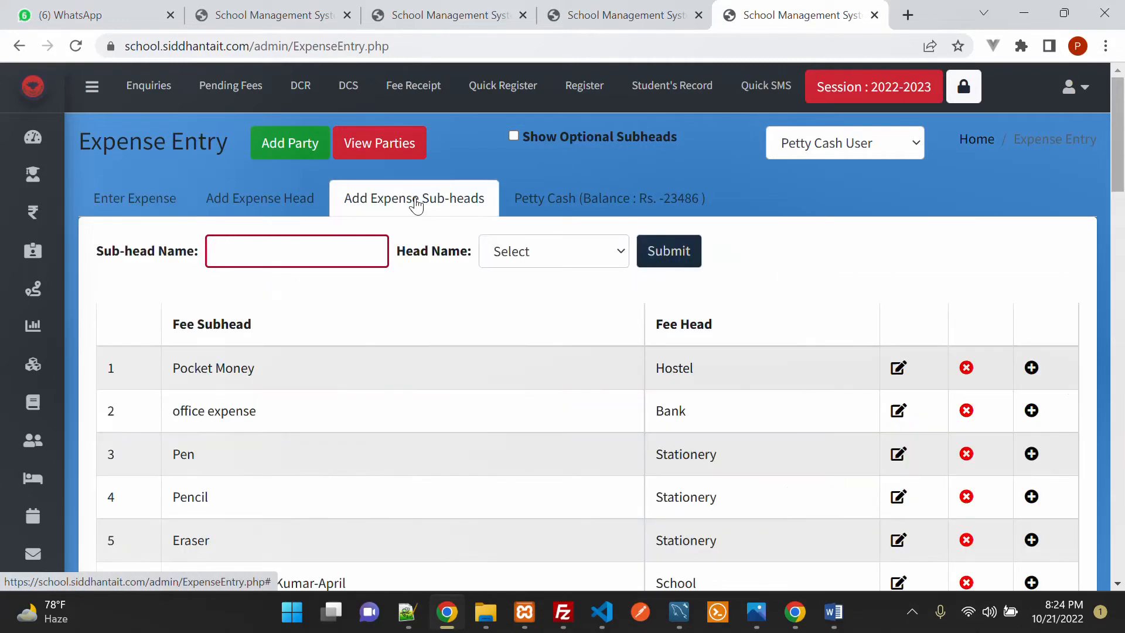
click(535, 261)
Step: Add 'Wheat Flour' as a new sub-head under the Grocery head
click(566, 318)
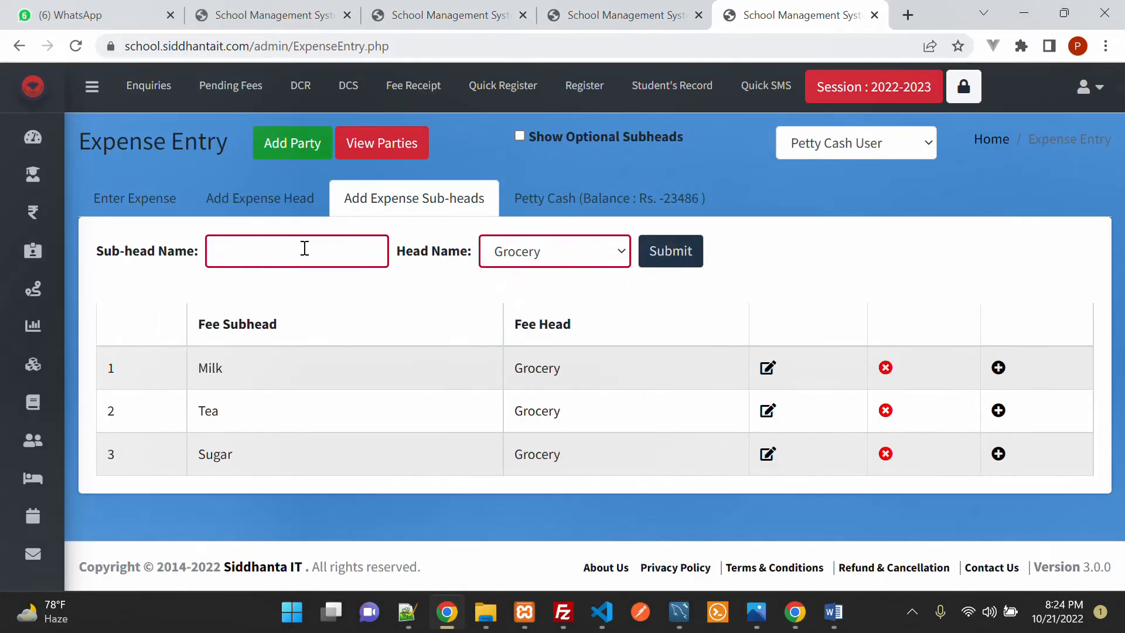
click(305, 249)
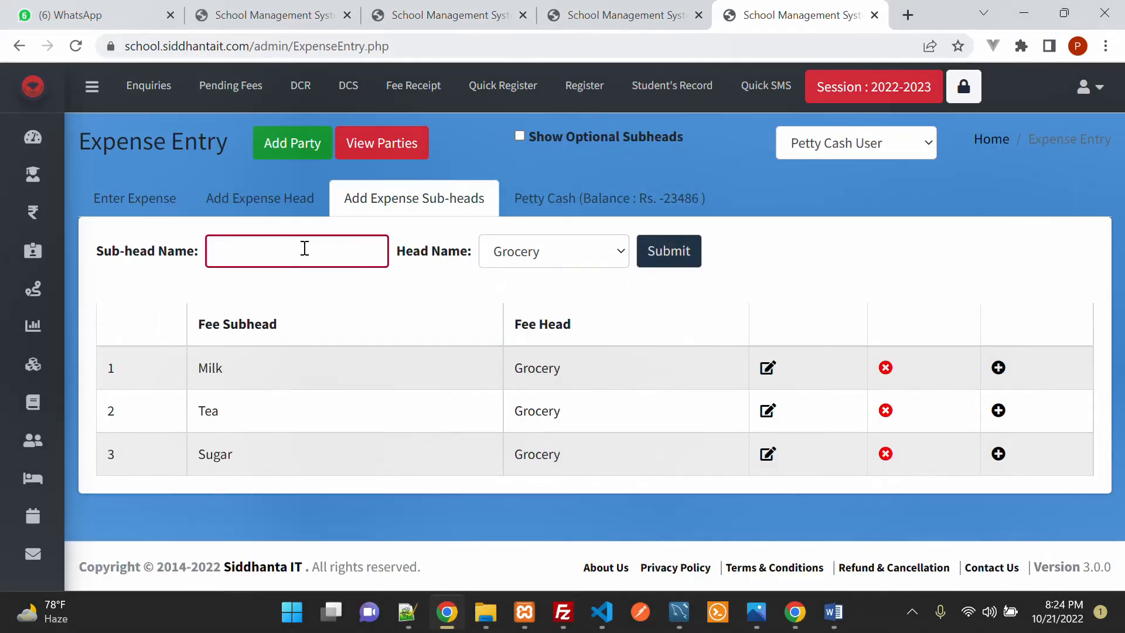
text(Wheat Flour)
click(699, 257)
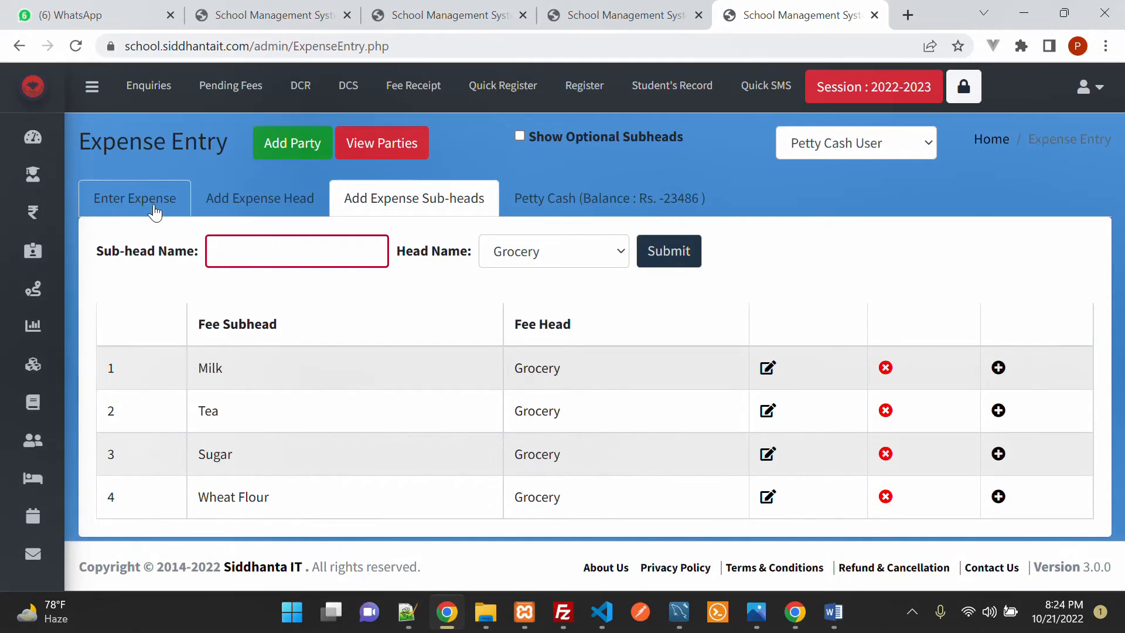
Step: Back on the expense form, select head Grocery and sub-head Wheat Flour
click(155, 206)
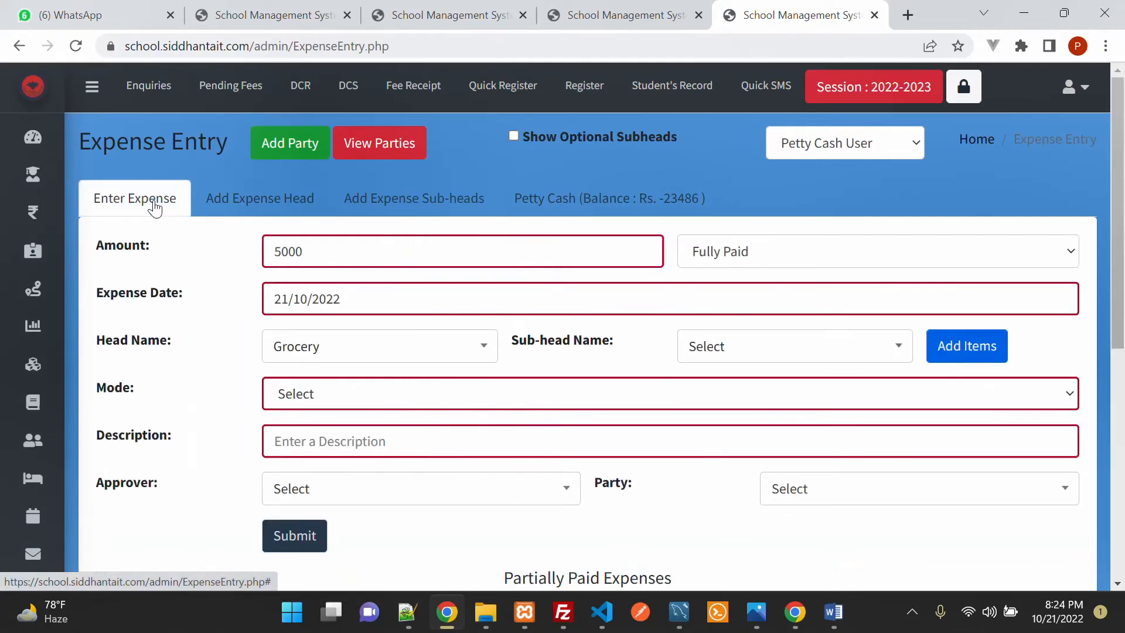
click(774, 349)
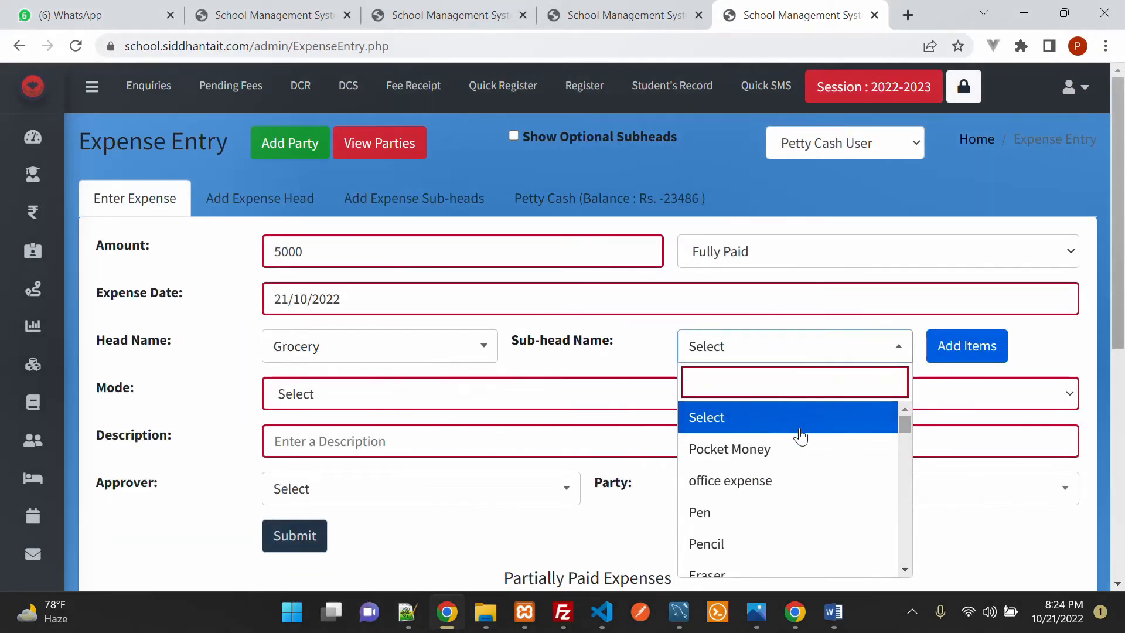
scroll(799, 434, down, 5)
click(384, 348)
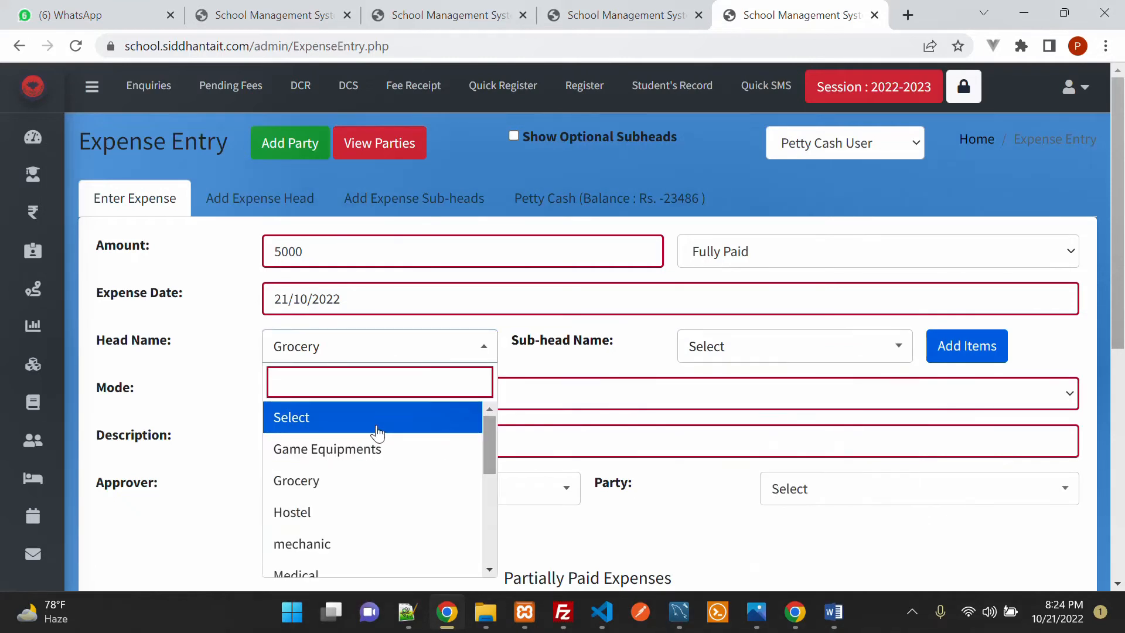
click(370, 447)
click(369, 349)
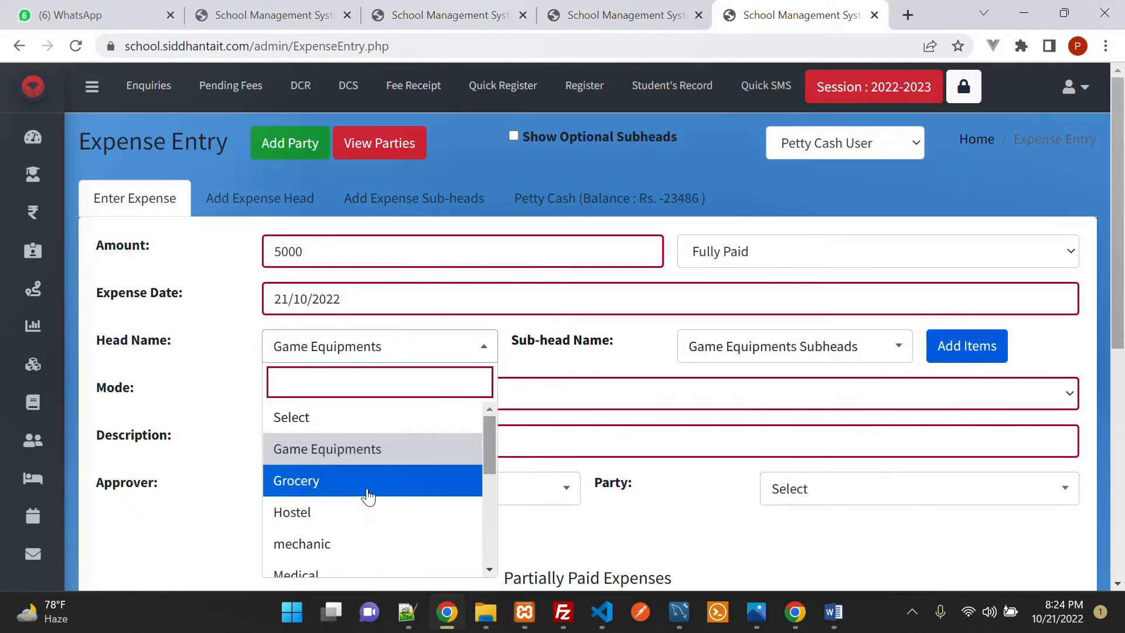
click(368, 495)
click(799, 352)
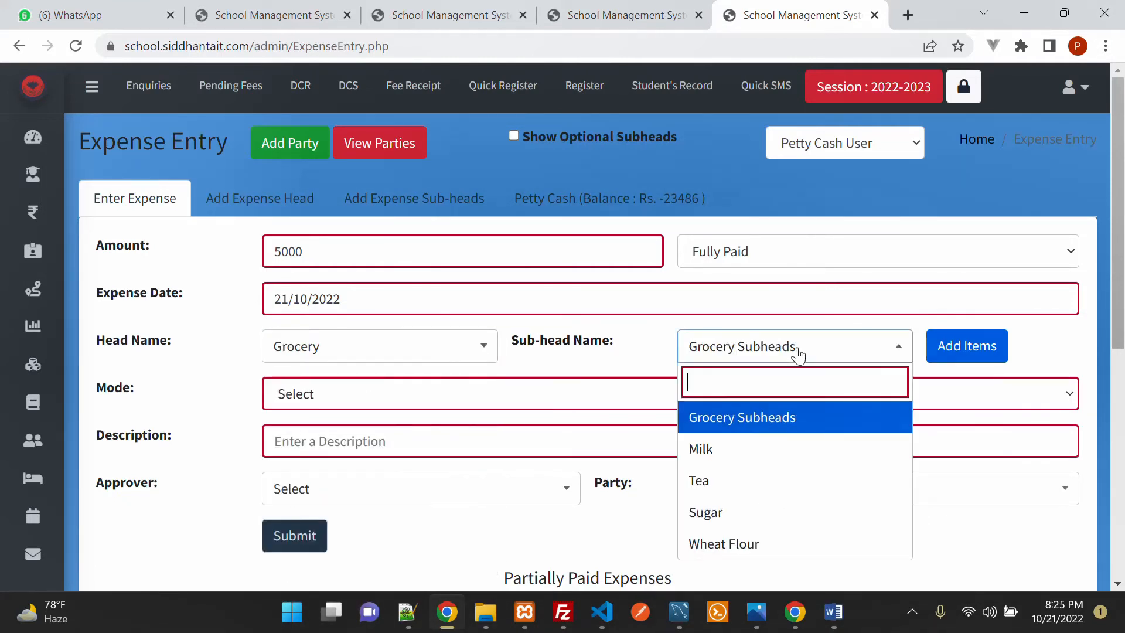
click(780, 546)
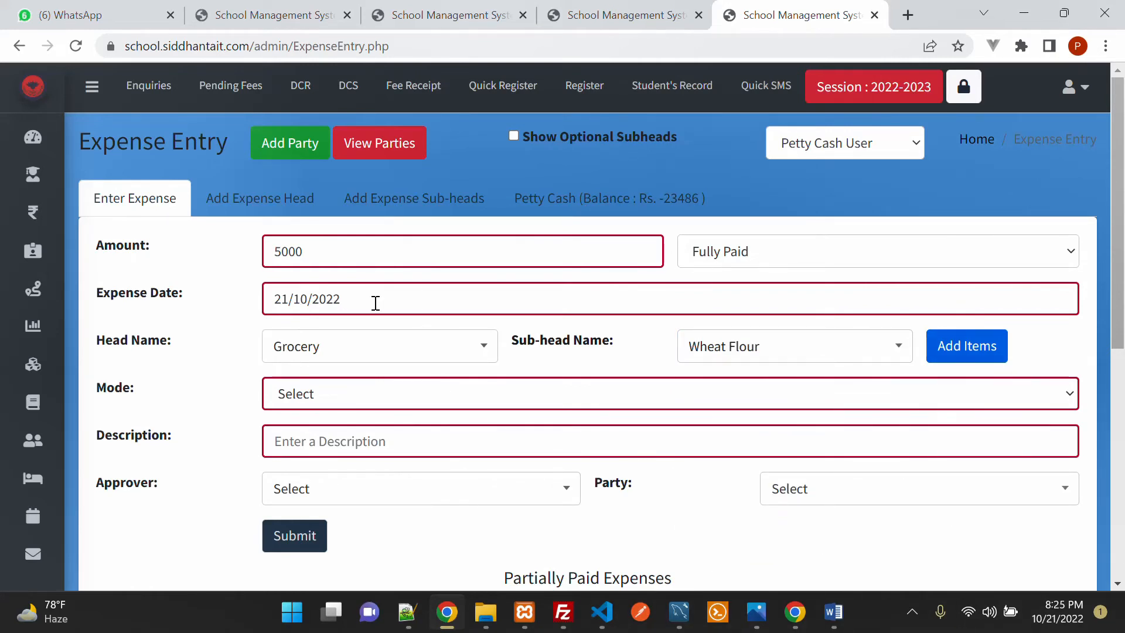
Step: Set the 5000 expense's mode to Credit, description 'Testing', and choose an approver
click(313, 393)
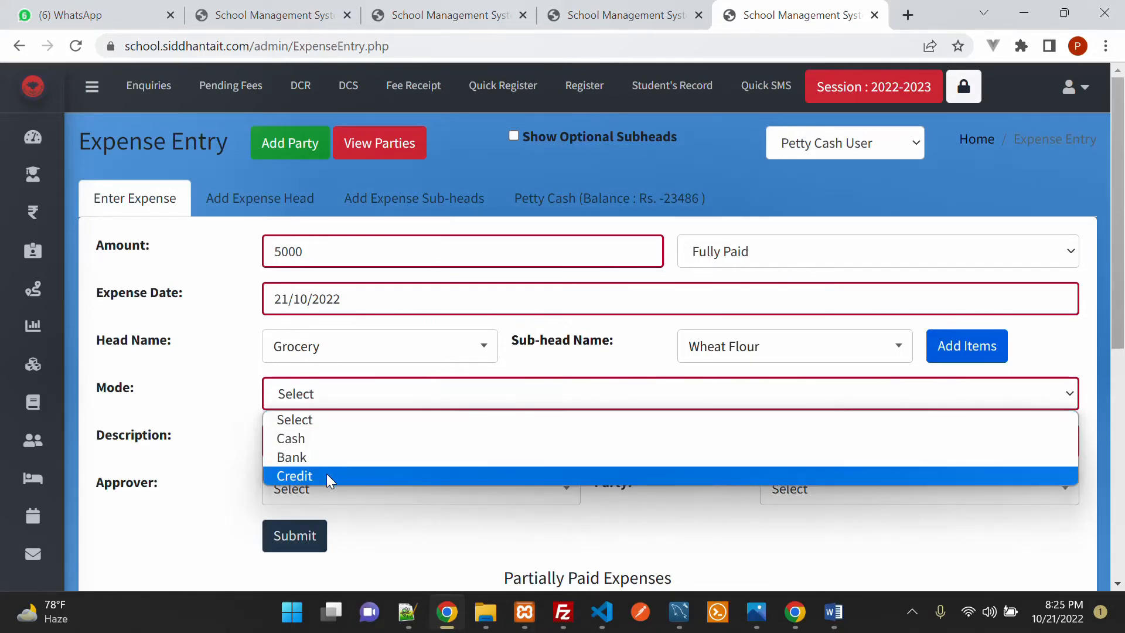
click(329, 476)
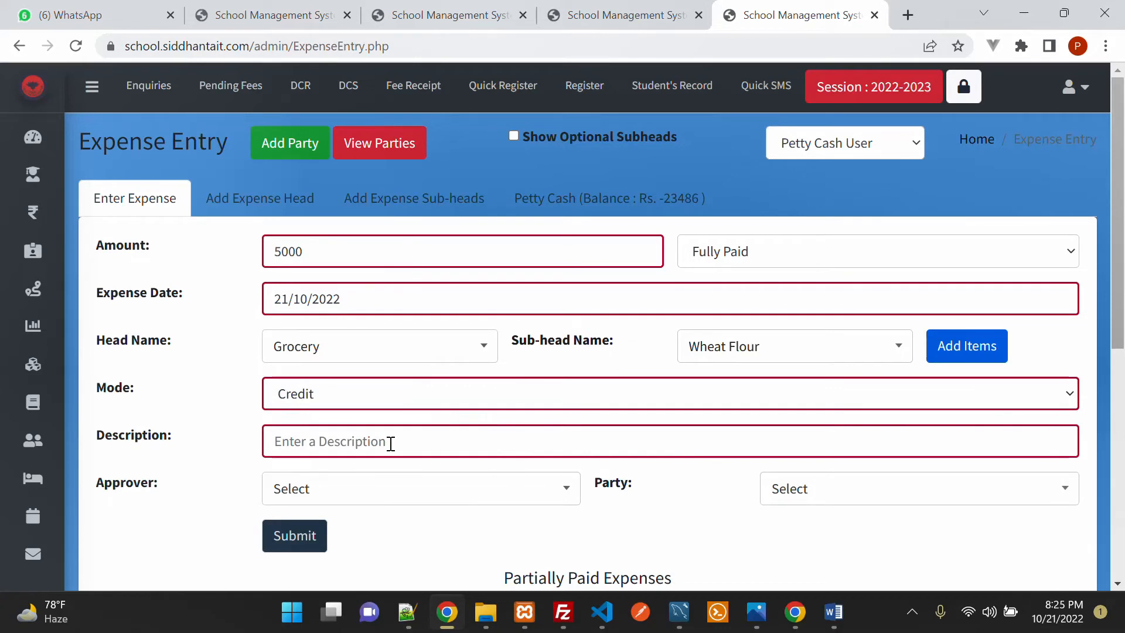
text(Testing)
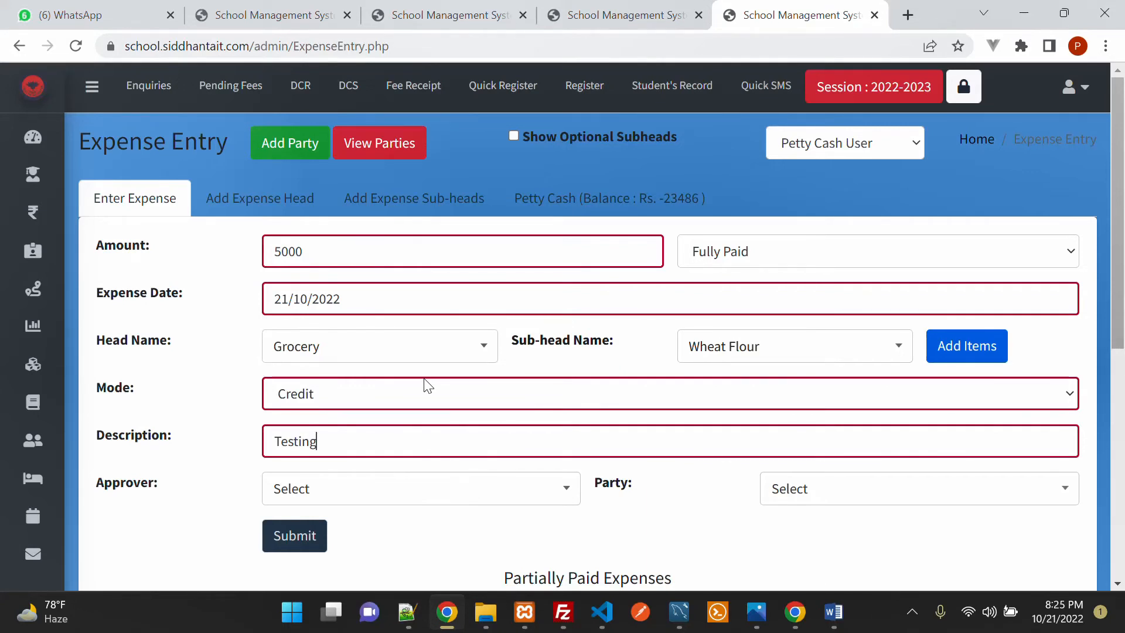
double_click(371, 253)
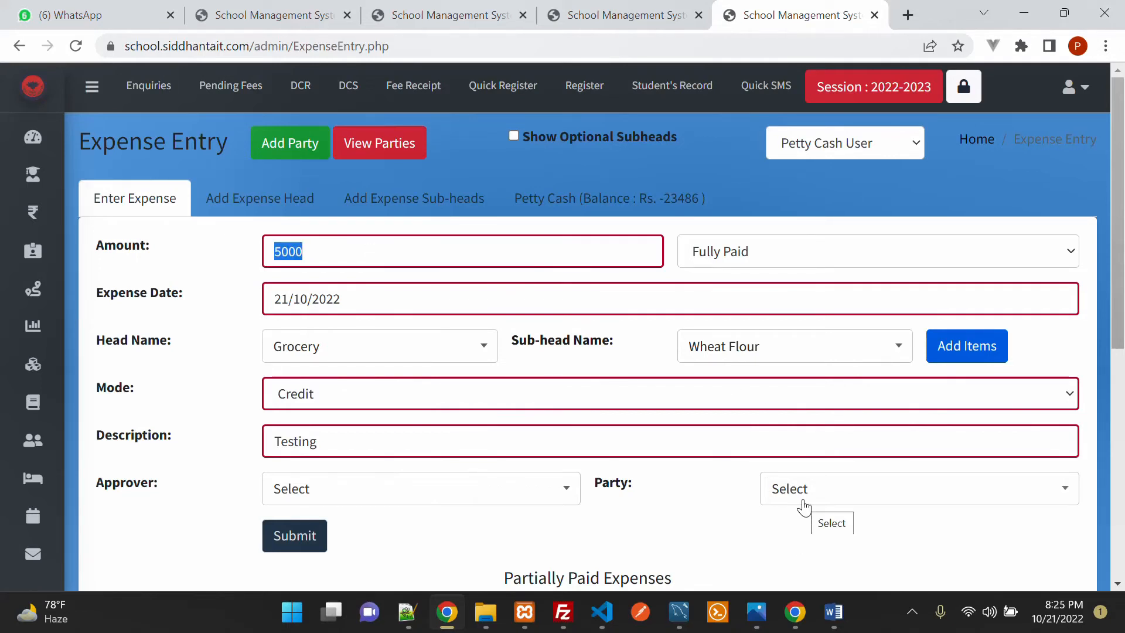
click(472, 499)
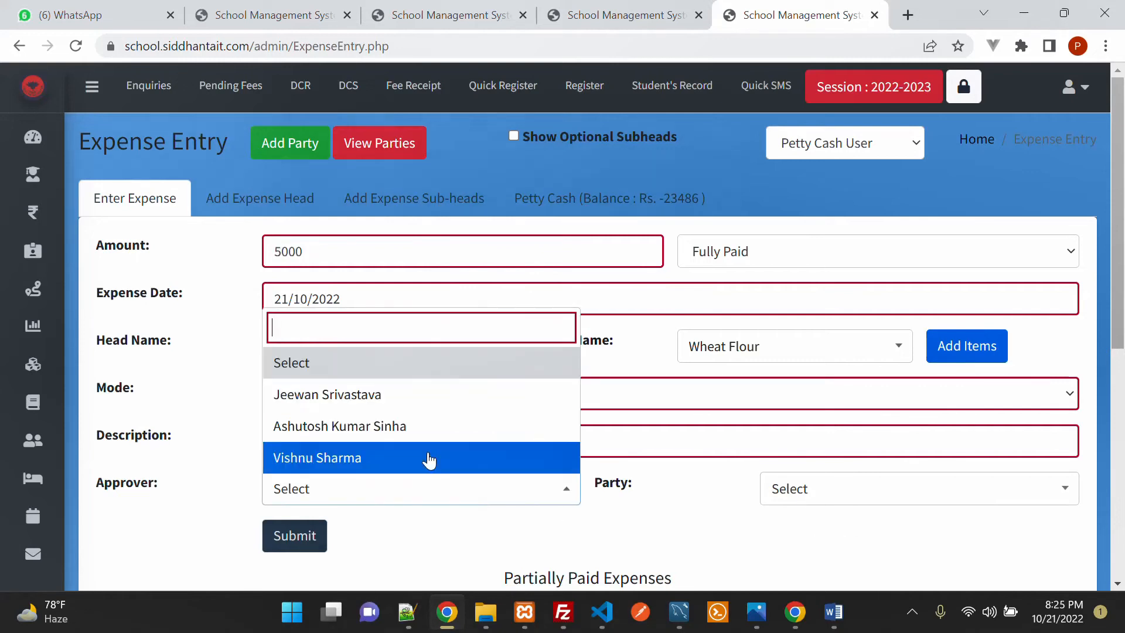
click(377, 396)
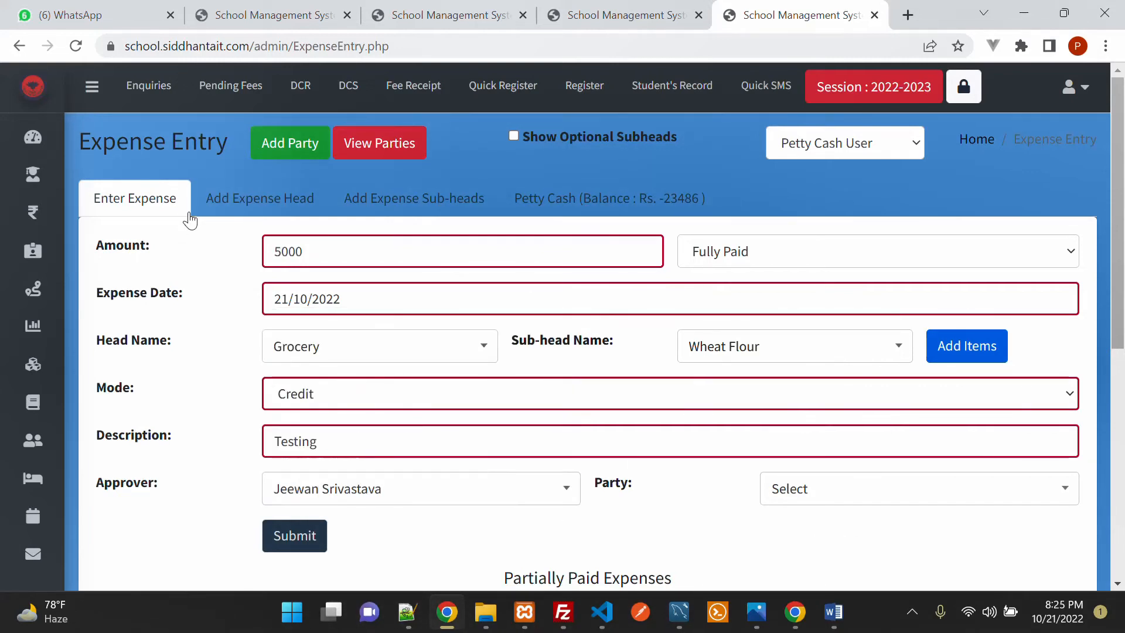
Step: Start a new party and enter the name 'Roshan Kirana Store'
click(299, 157)
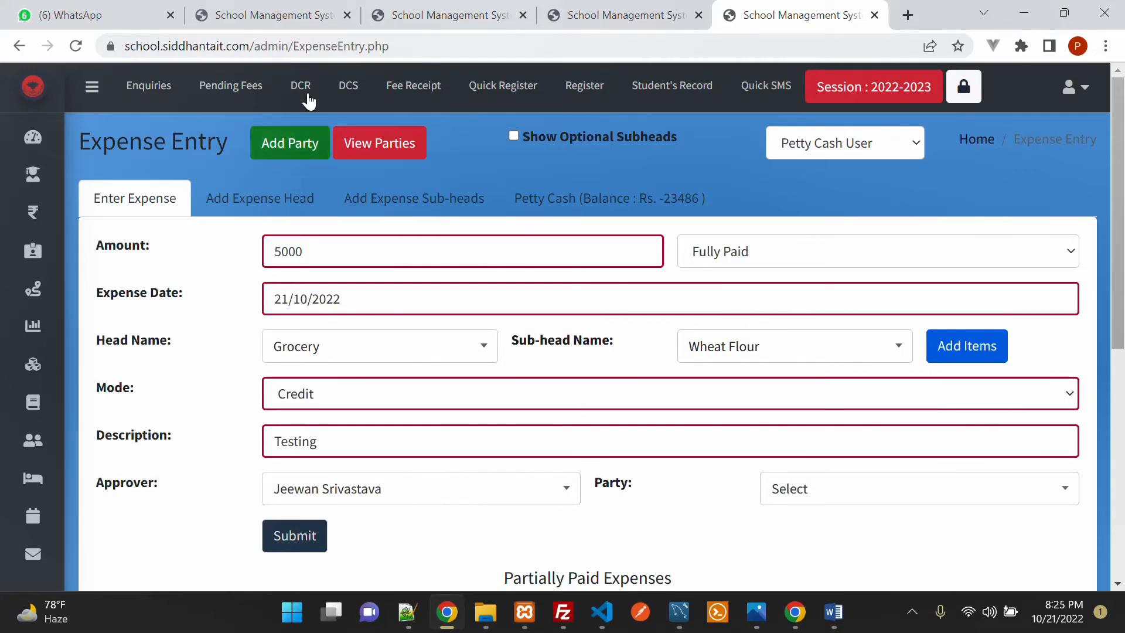
scroll(457, 246, down, 1)
scroll(457, 264, up, 1)
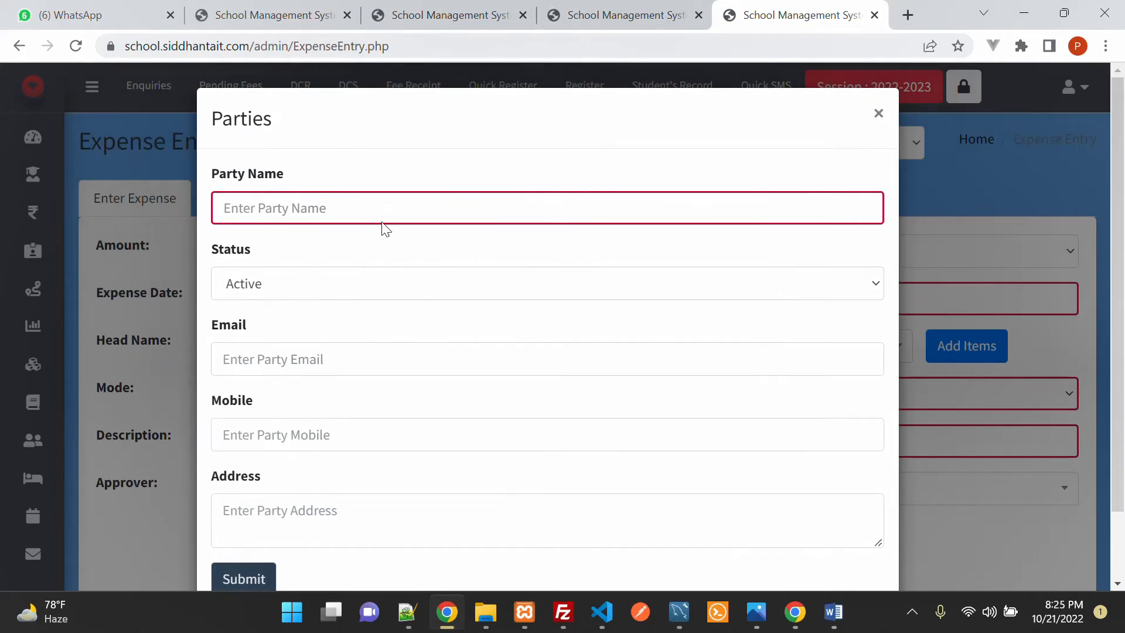
scroll(396, 226, down, 1)
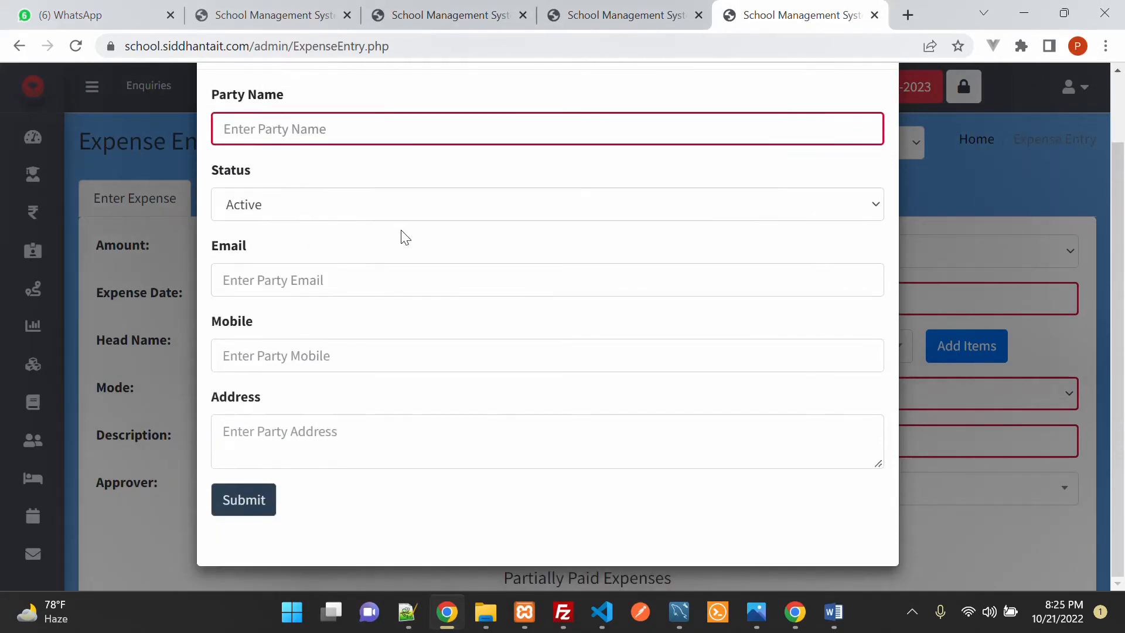
click(349, 135)
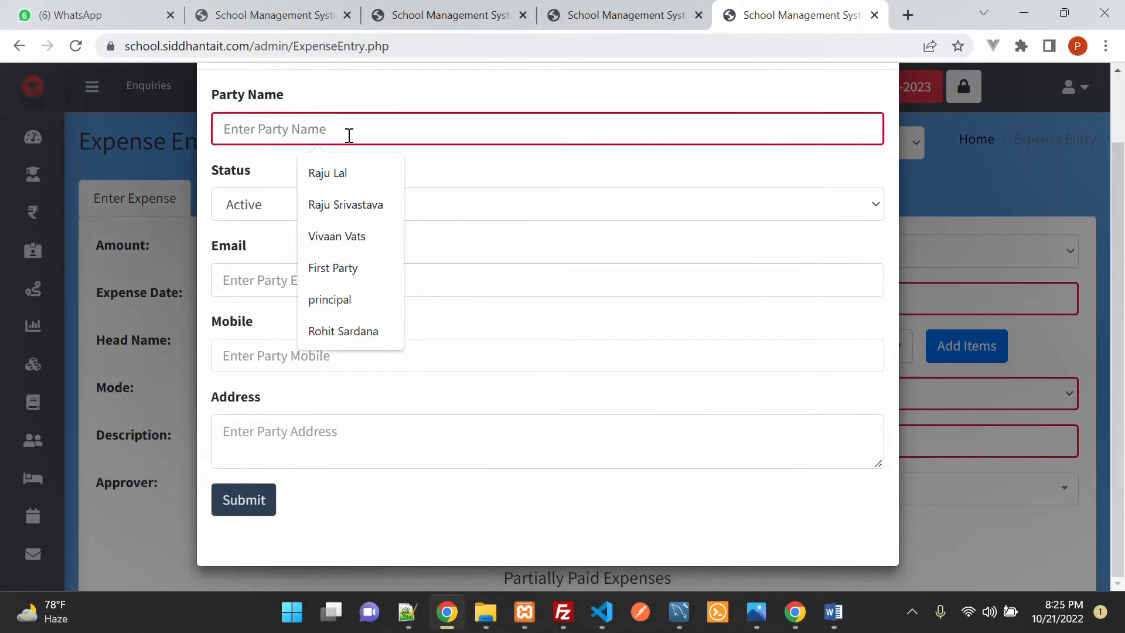
text(Ra)
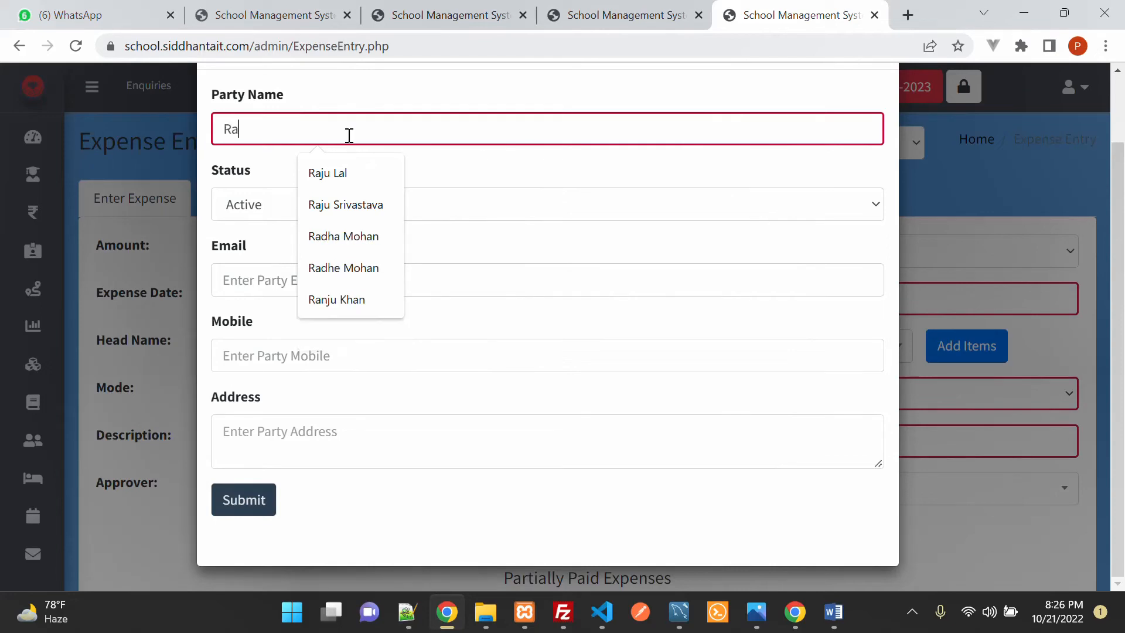
key(BackSpace)
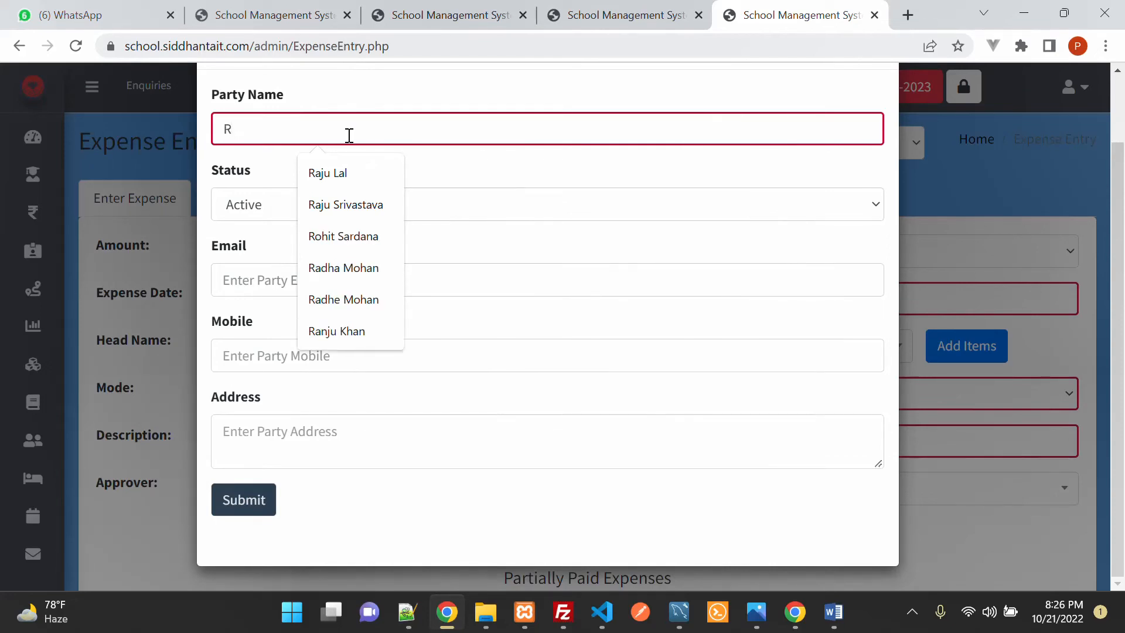
text(osah)
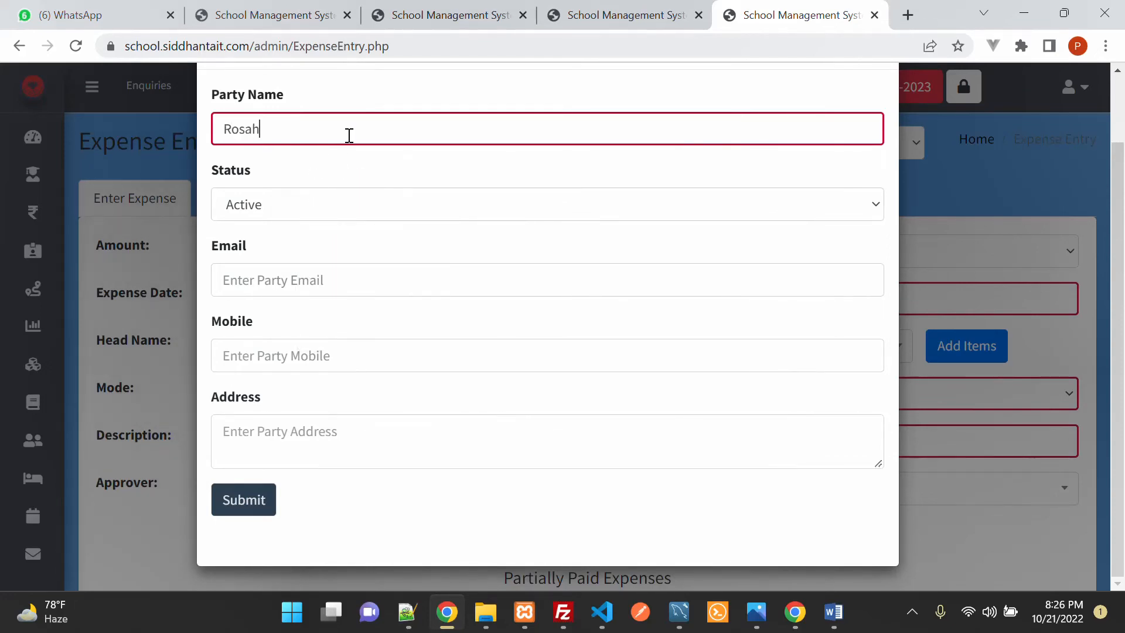
key(BackSpace)
key(BackSpace)
text(han Kirana Sat)
key(BackSpace)
key(BackSpace)
text(toer)
key(BackSpace)
key(BackSpace)
text(re)
Step: Leave email and mobile blank and save the new party
click(292, 280)
click(291, 348)
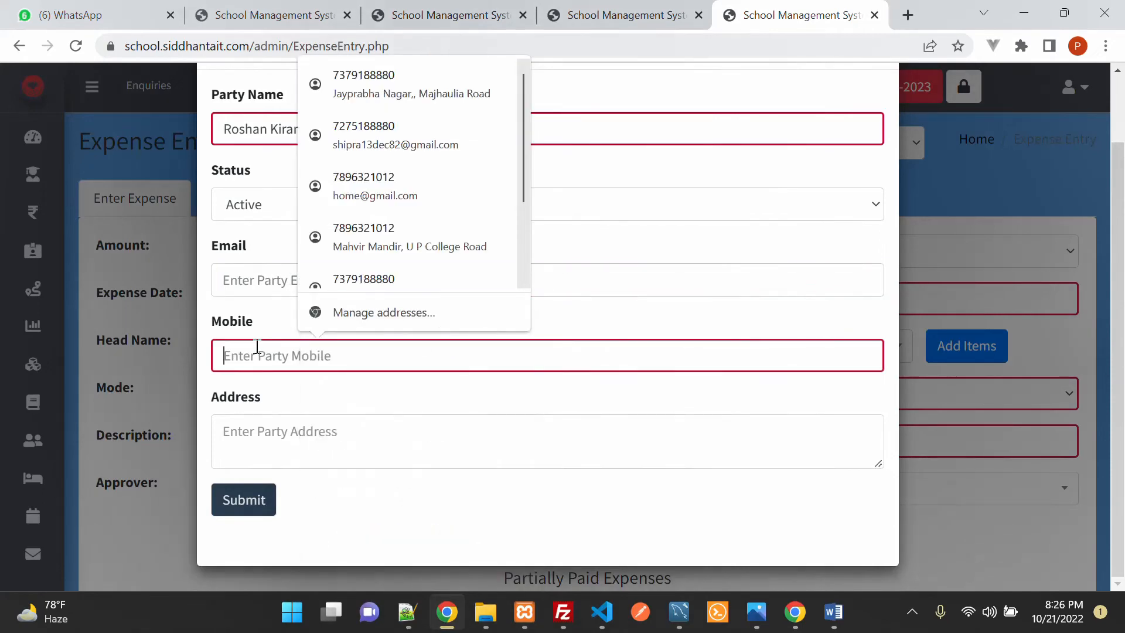
click(450, 513)
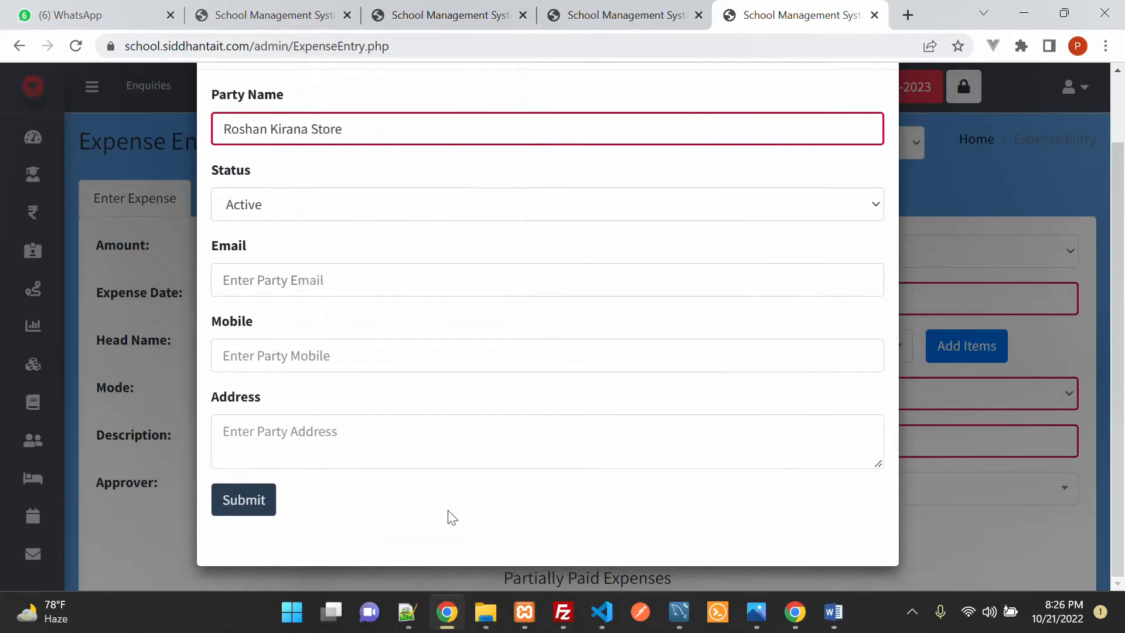
click(241, 504)
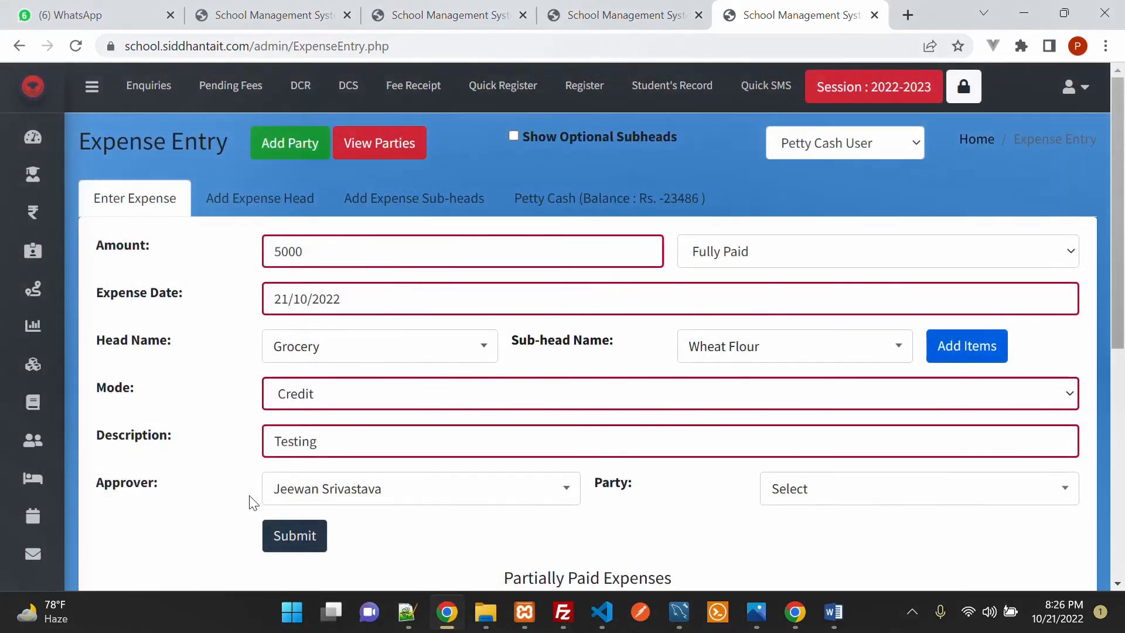
Step: Choose Roshan Kirana Store as party and submit the 5000 credit Grocery – Wheat Flour expense
scroll(842, 411, down, 3)
click(815, 320)
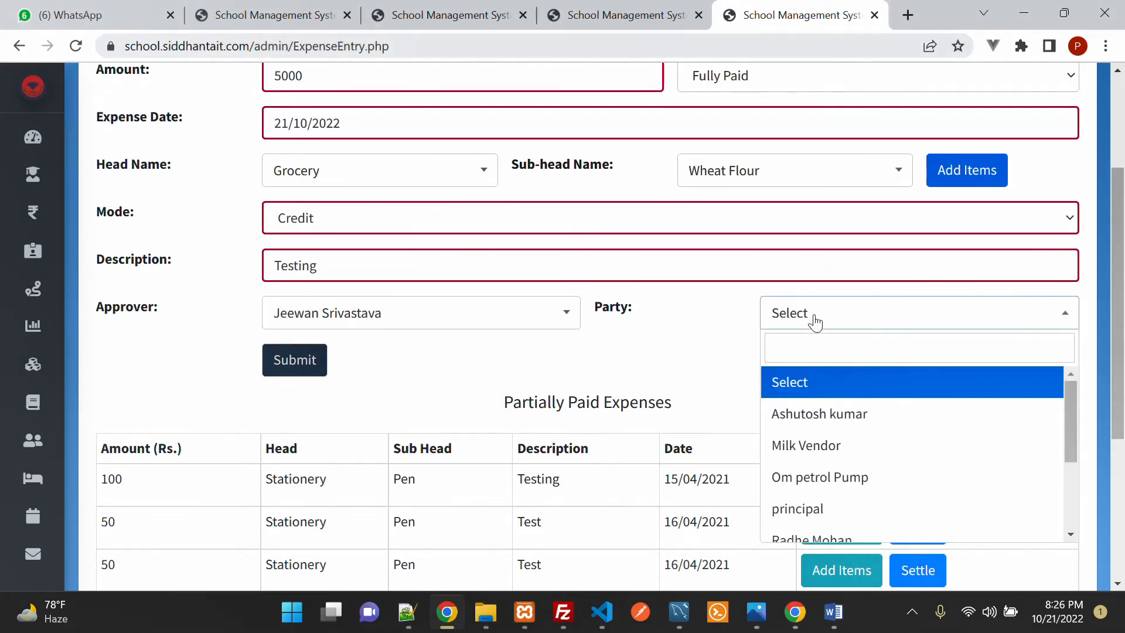
scroll(912, 430, down, 3)
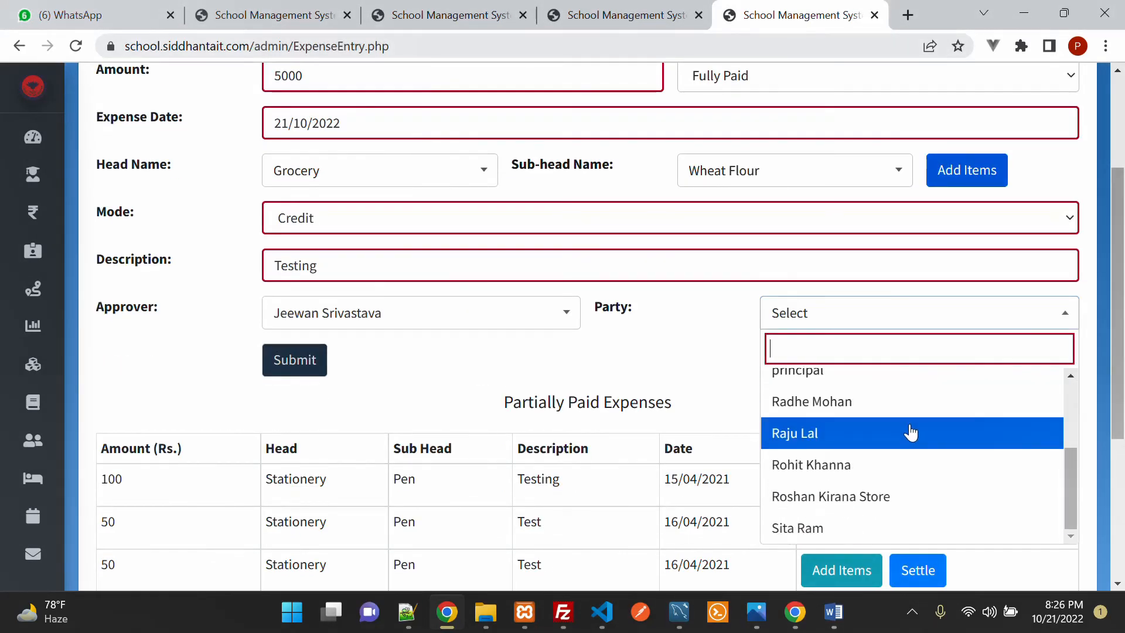
click(879, 509)
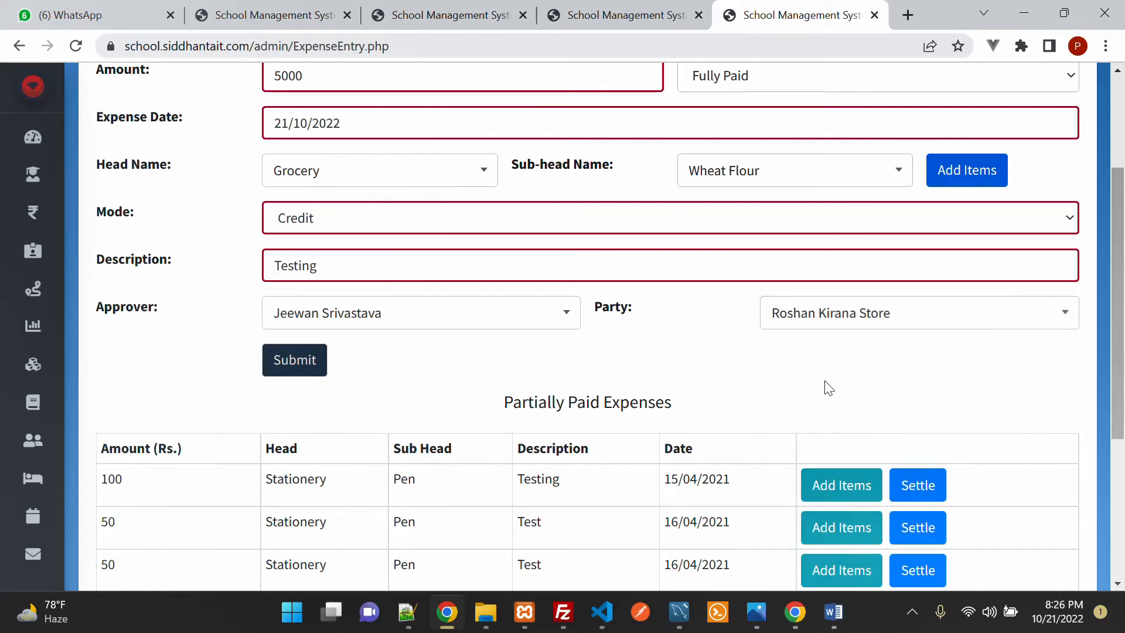
scroll(824, 384, up, 1)
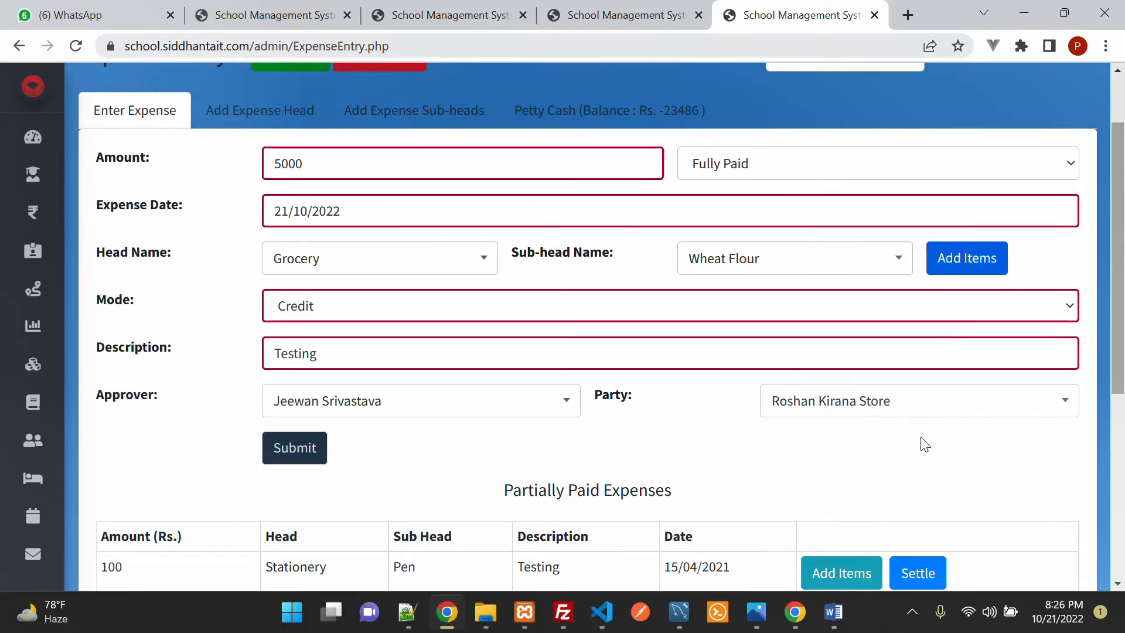
double_click(294, 163)
click(305, 462)
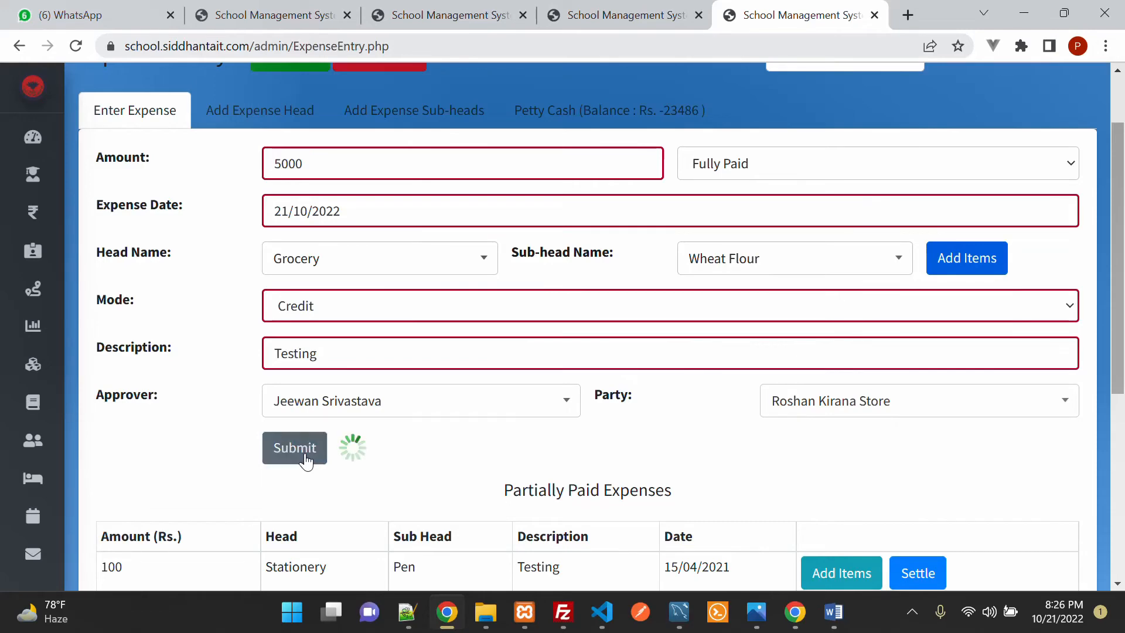
scroll(815, 387, up, 2)
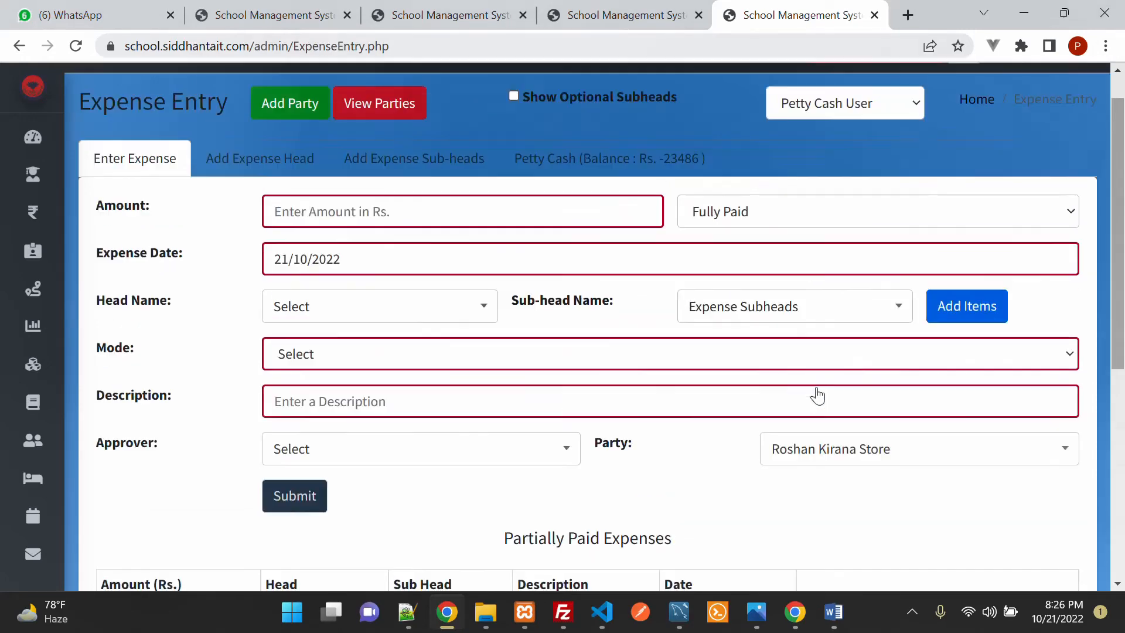
mouse_move(146, 302)
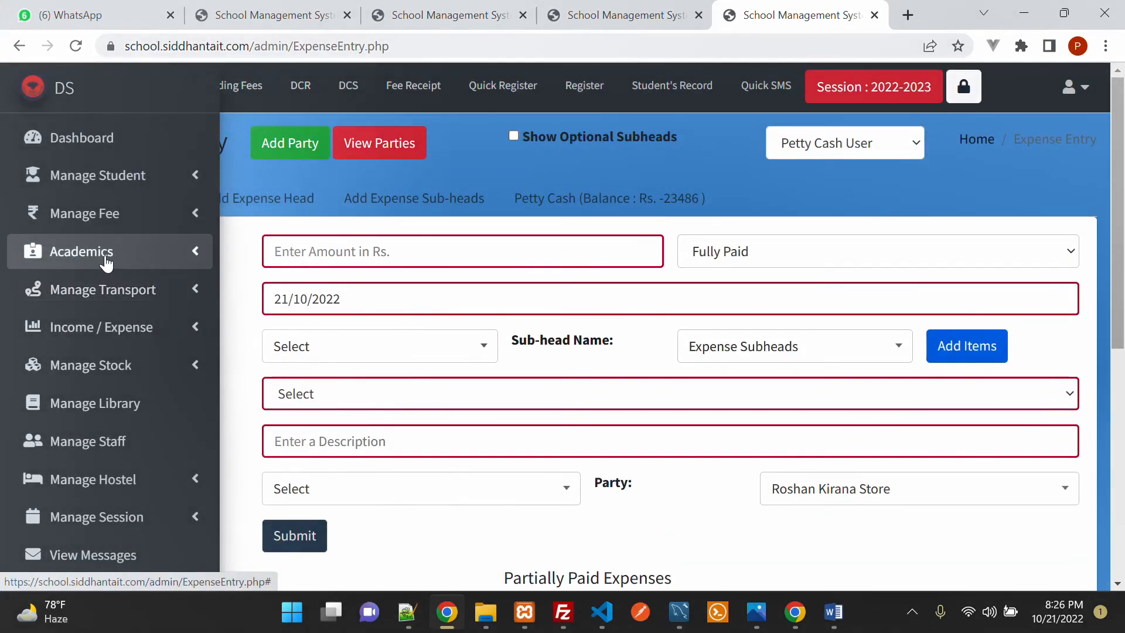
click(120, 336)
scroll(118, 363, down, 3)
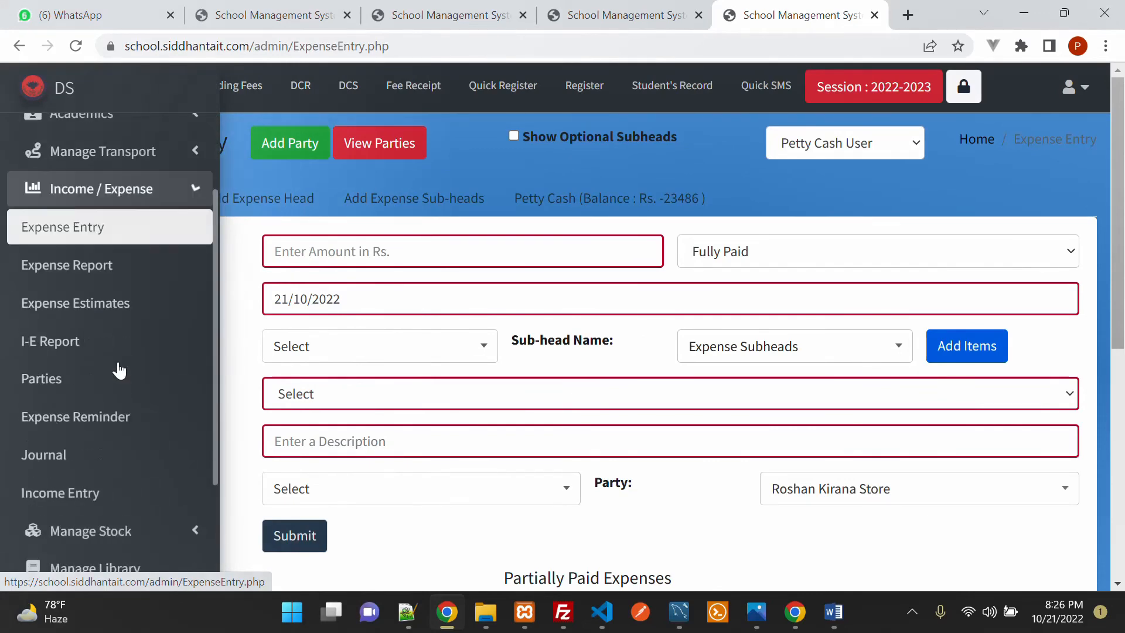
click(65, 305)
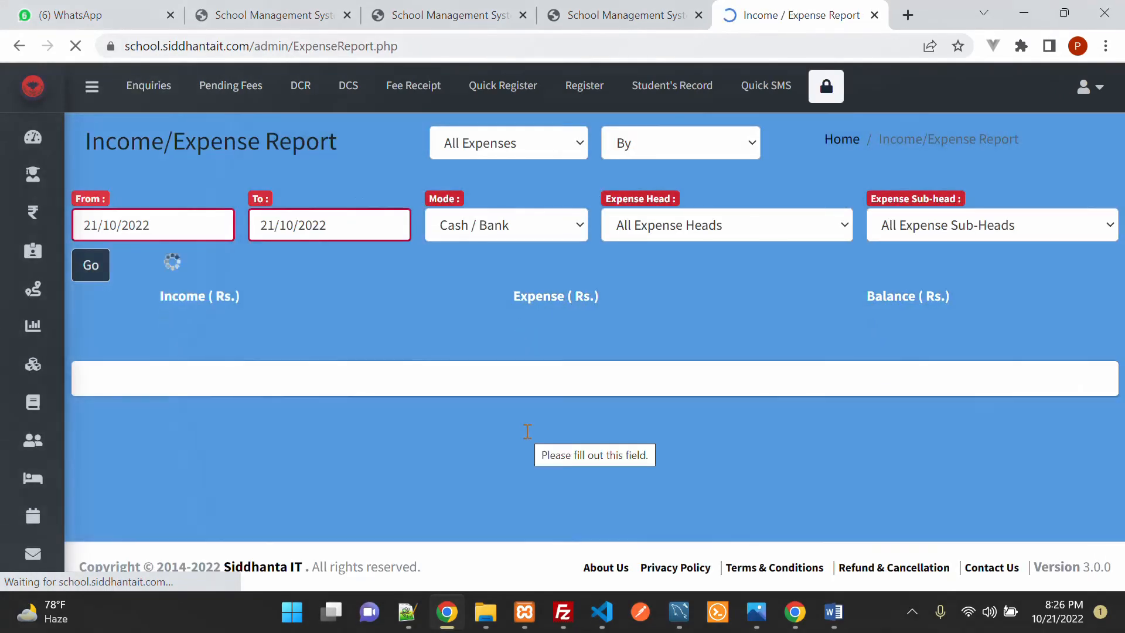
scroll(527, 431, down, 5)
scroll(527, 431, down, 9)
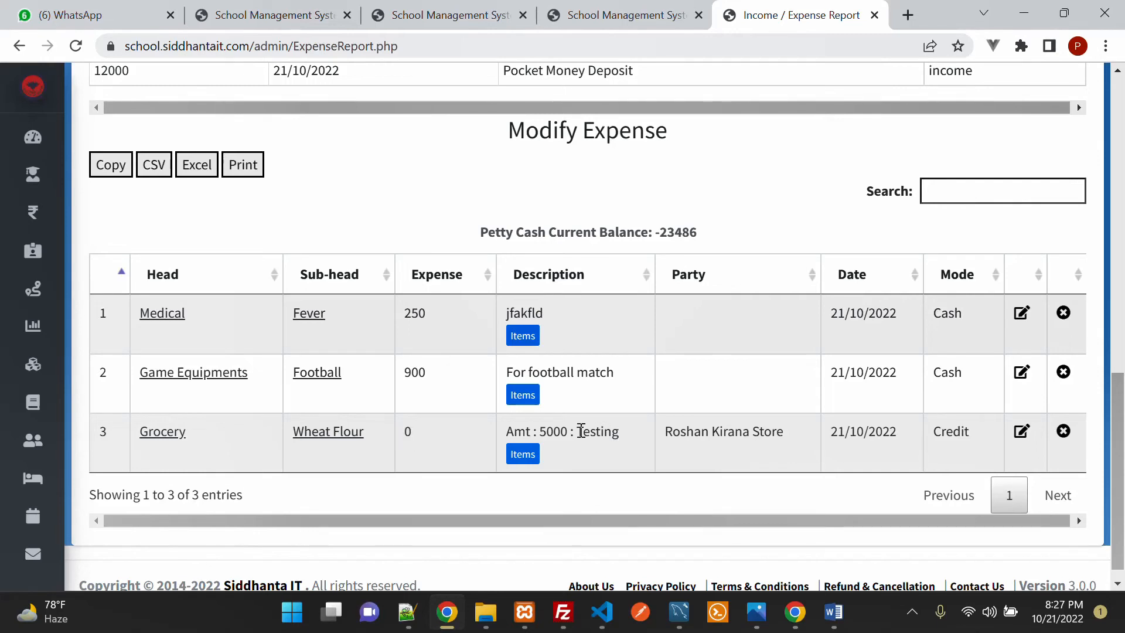
drag(543, 433, 627, 439)
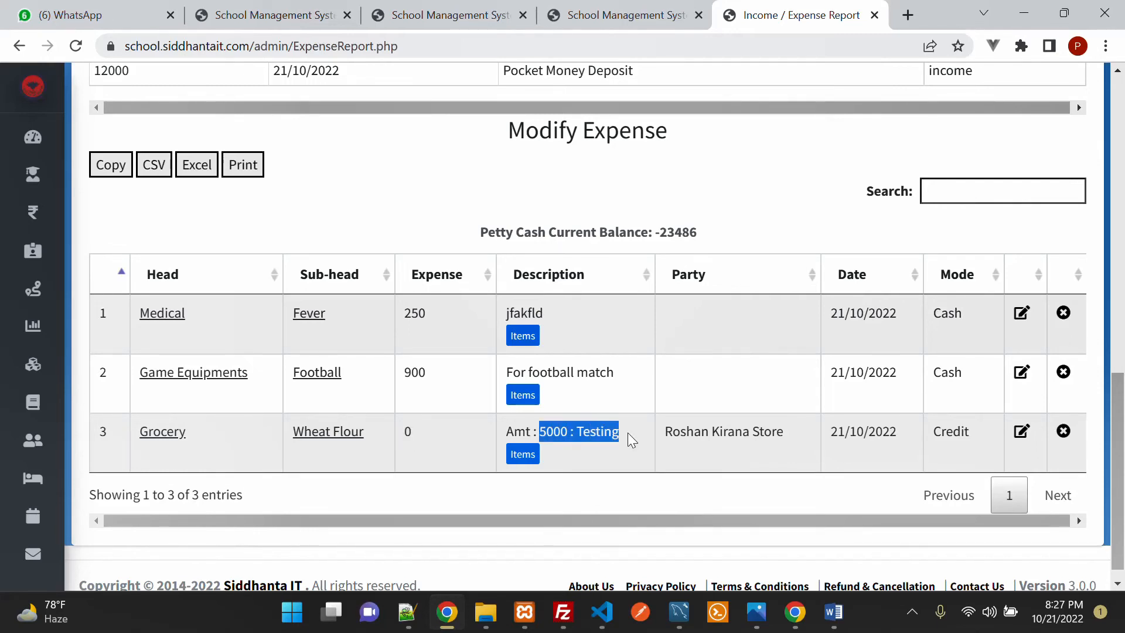
click(404, 429)
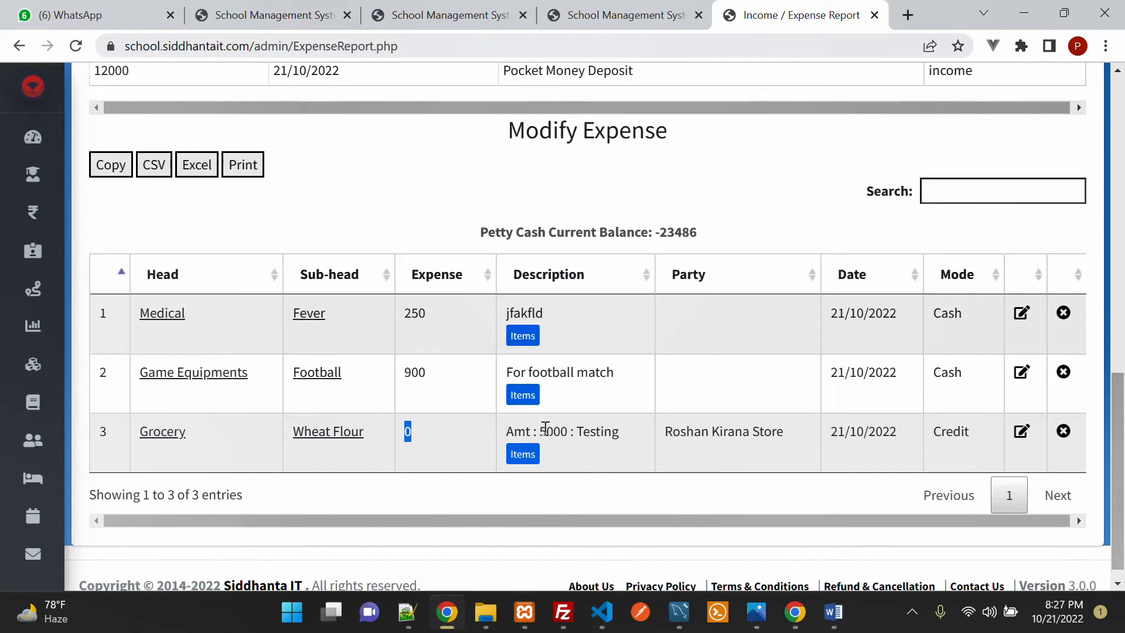
drag(539, 431, 646, 434)
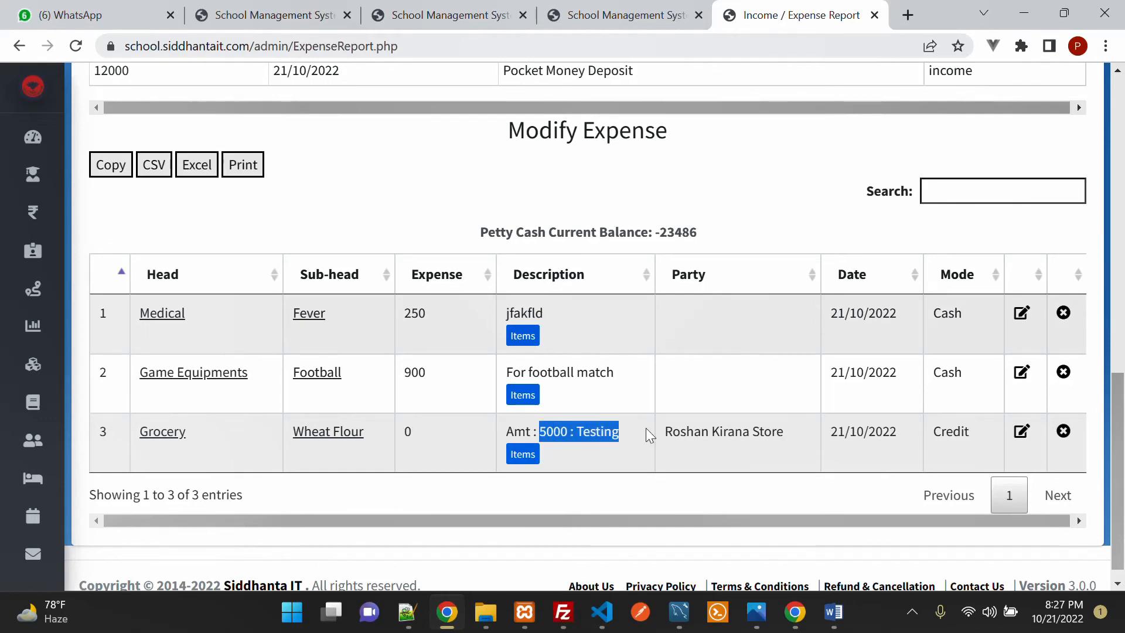
mouse_move(15, 396)
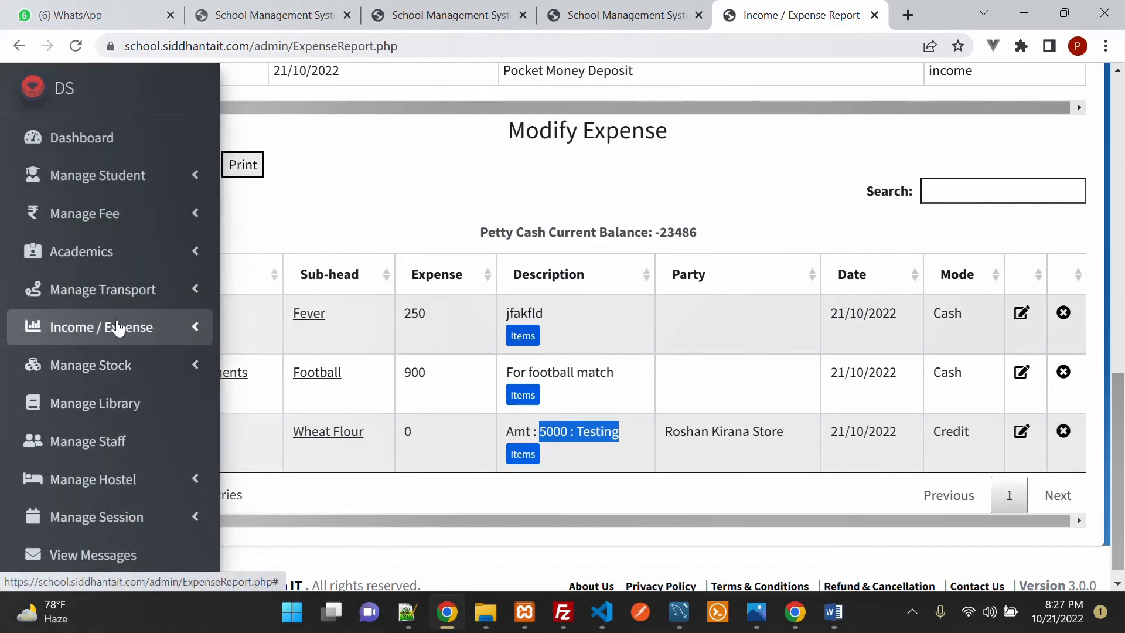
click(113, 333)
click(70, 365)
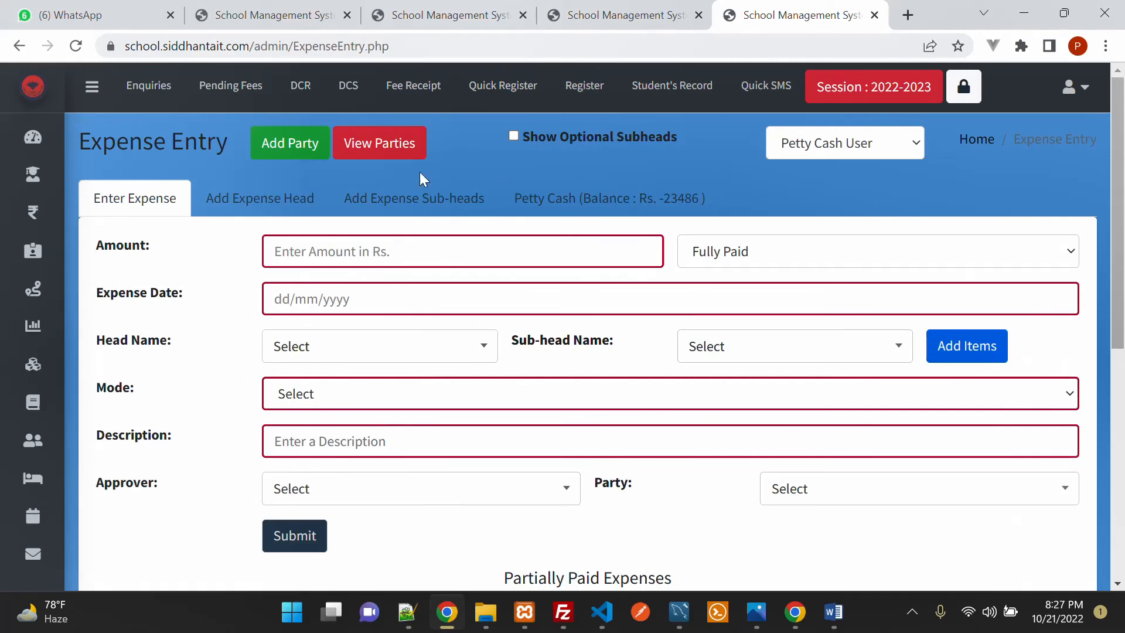
Step: Filter the parties list by 'ros' and check Roshan Kirana Store's ledger showing the 5000 credit
click(412, 155)
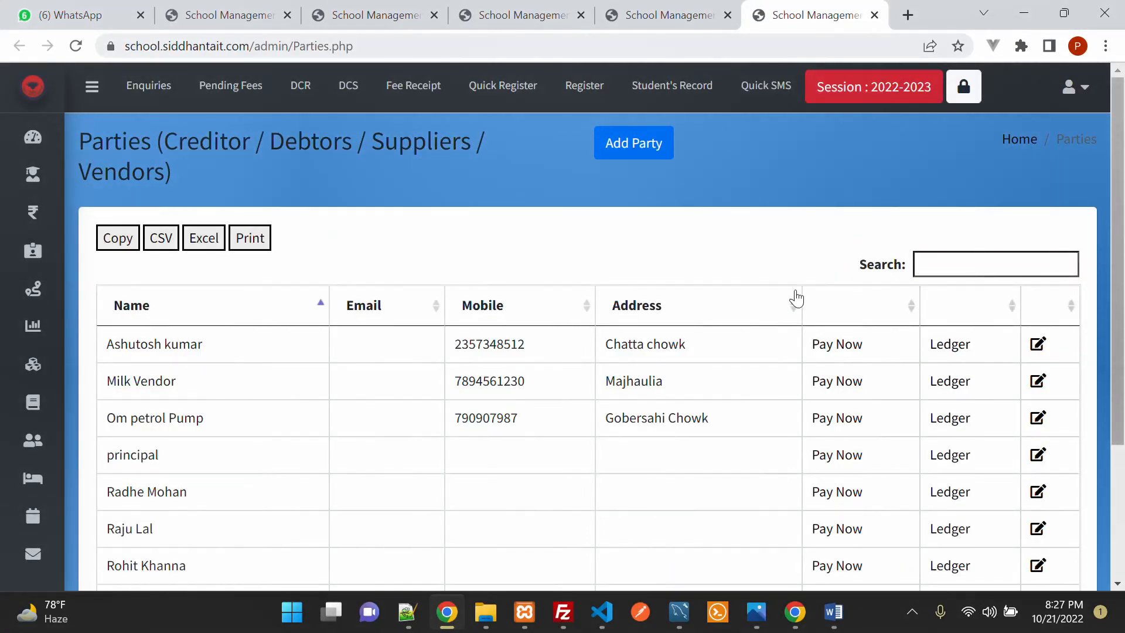
click(996, 260)
text(ros)
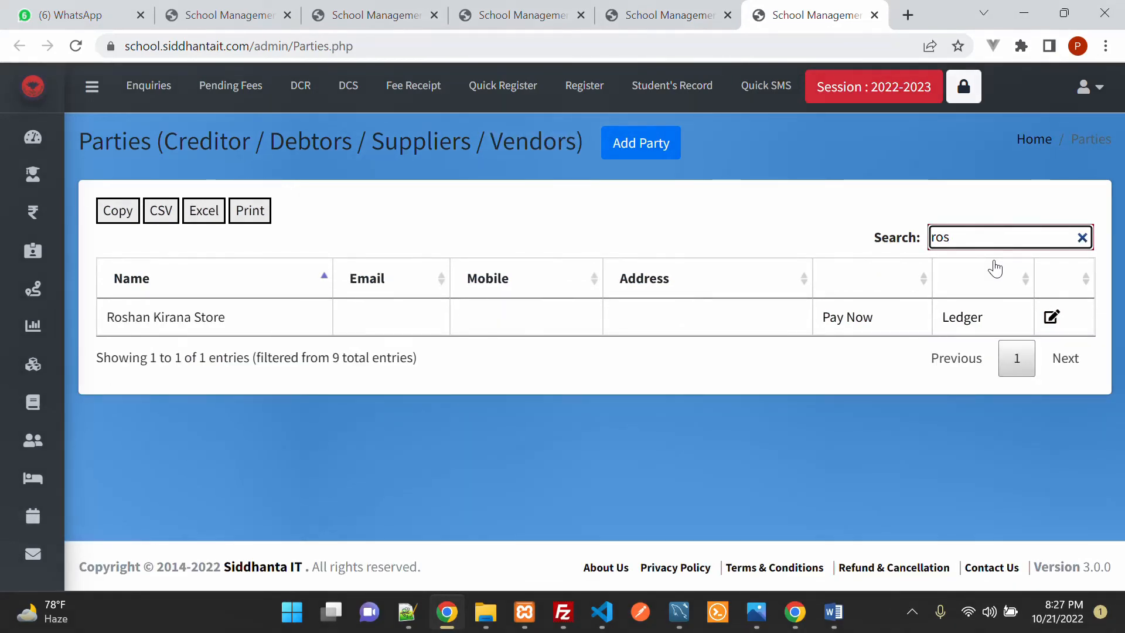
click(856, 320)
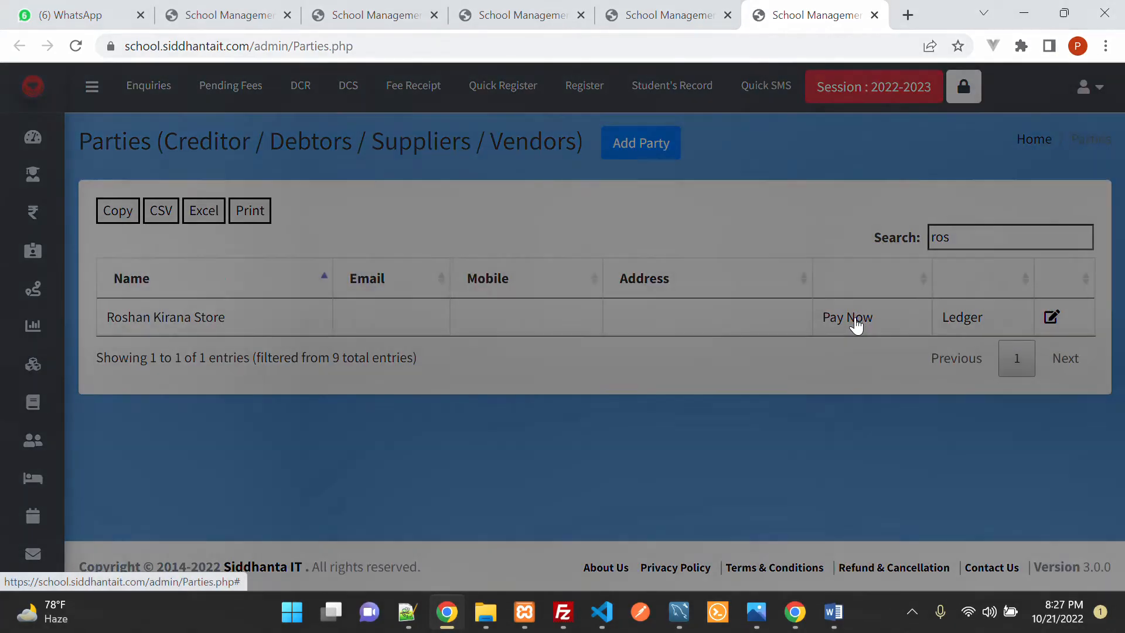
click(894, 113)
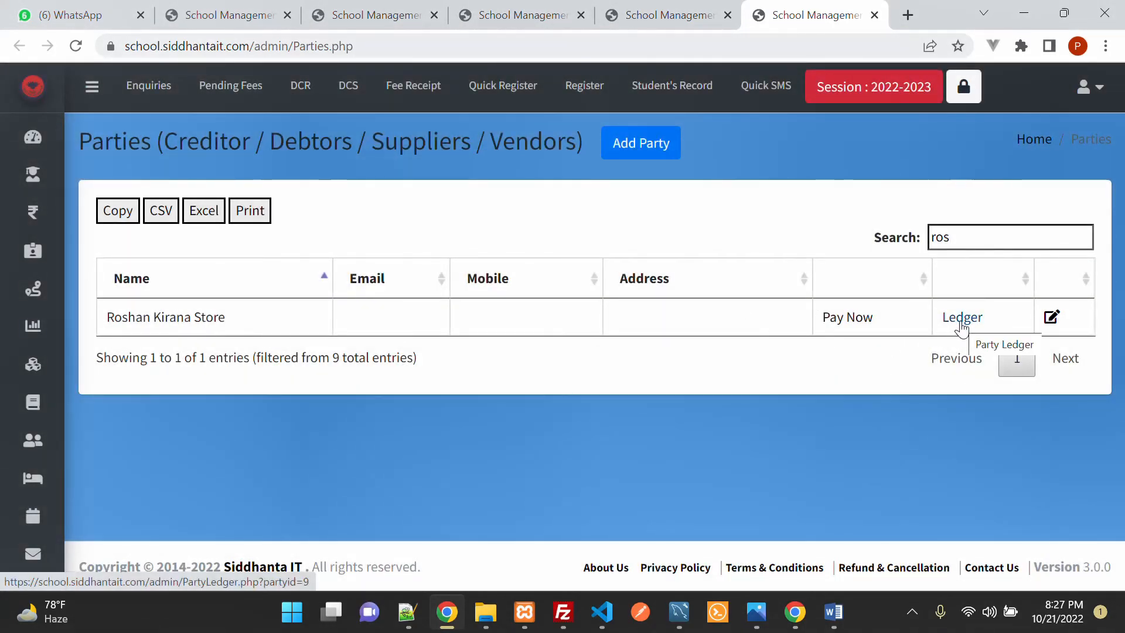
click(962, 318)
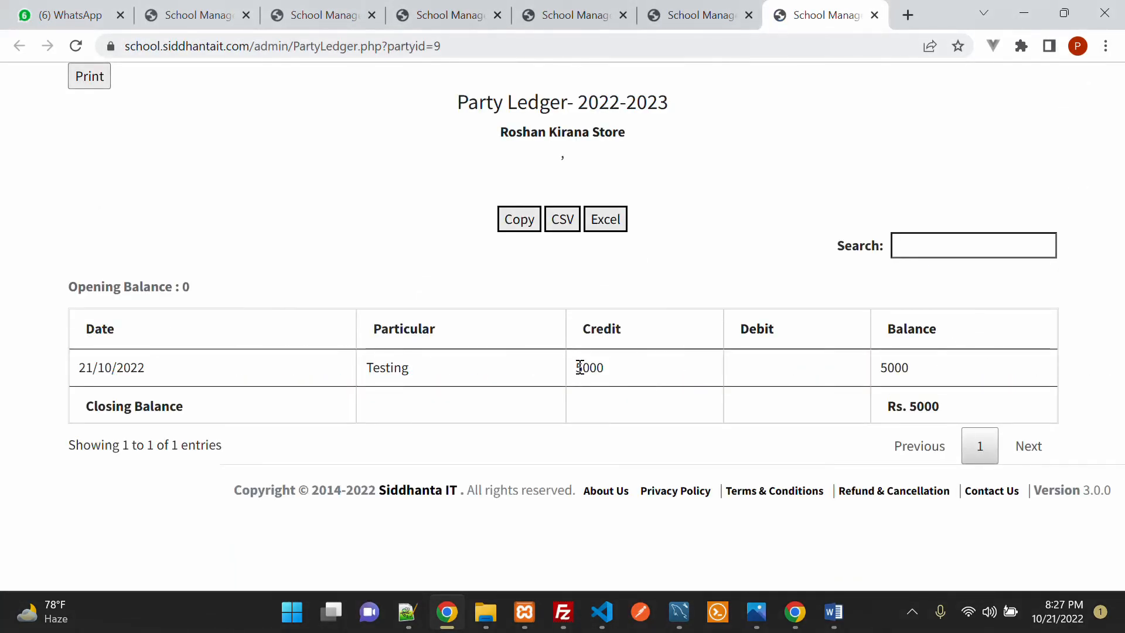
drag(580, 367, 644, 384)
click(690, 20)
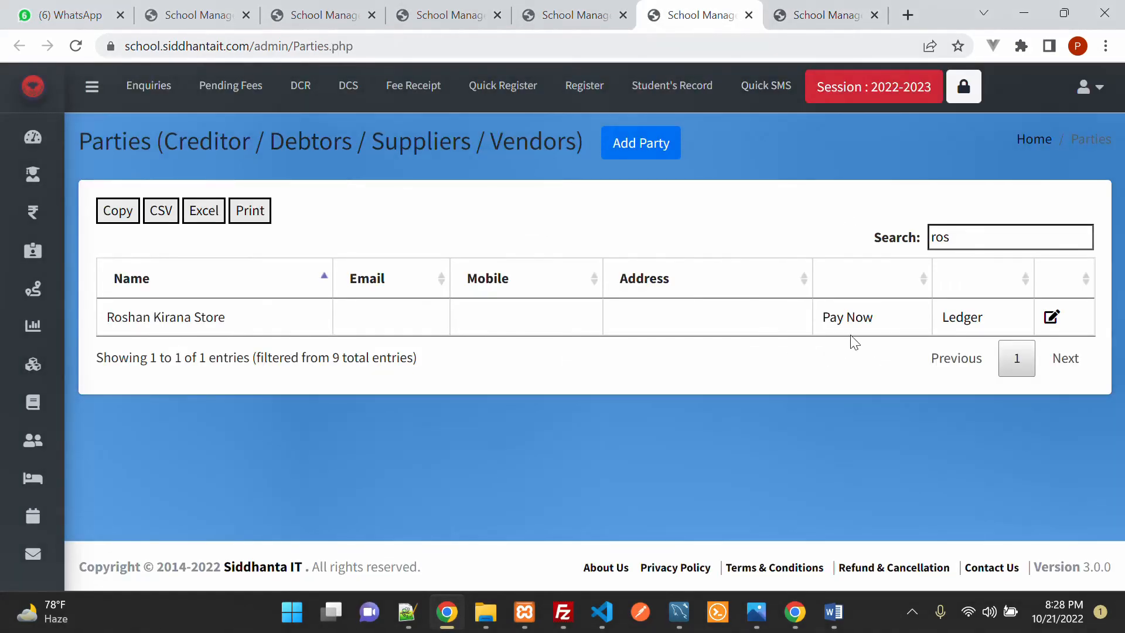
Step: Start a Pay Now payment to Roshan Kirana Store of 1500 dated 21/10/2022
click(851, 319)
click(531, 177)
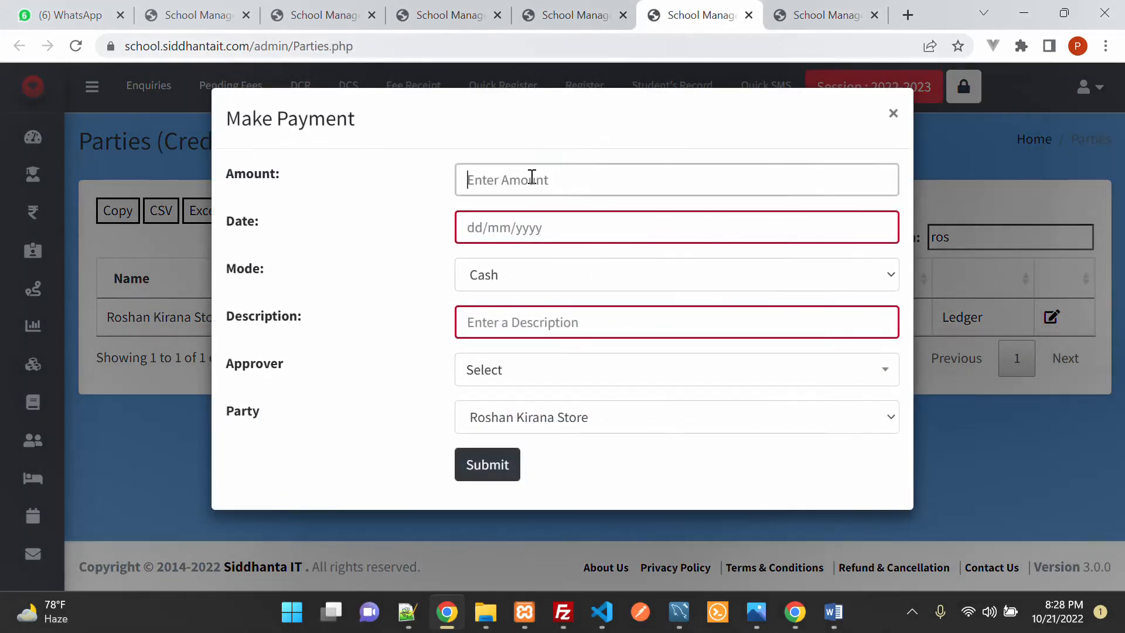
text(1500)
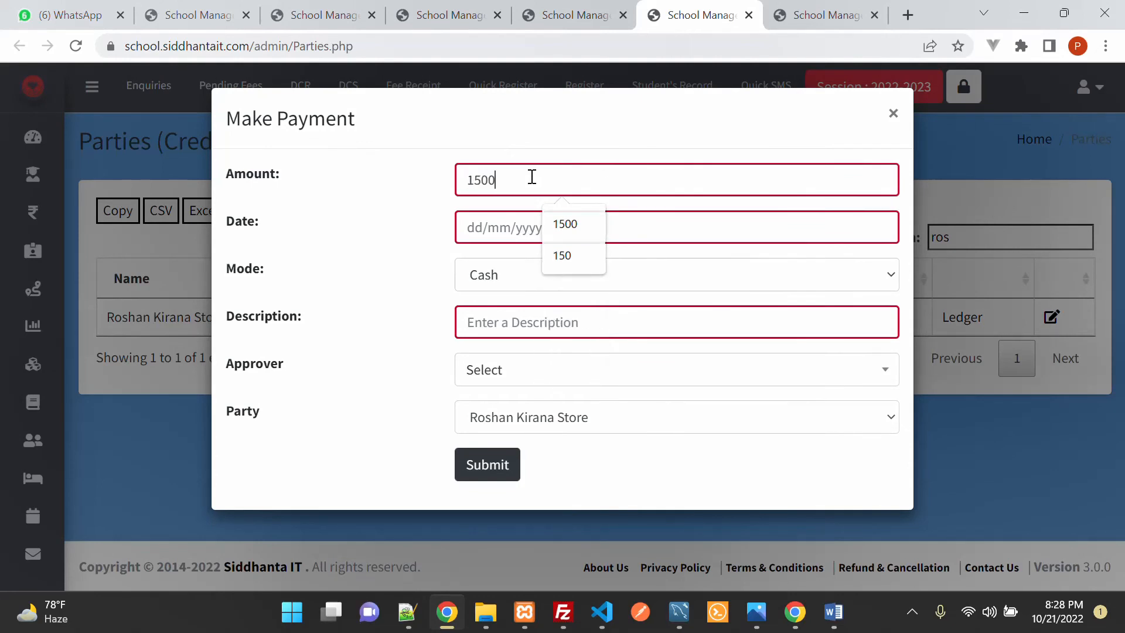
key(Tab)
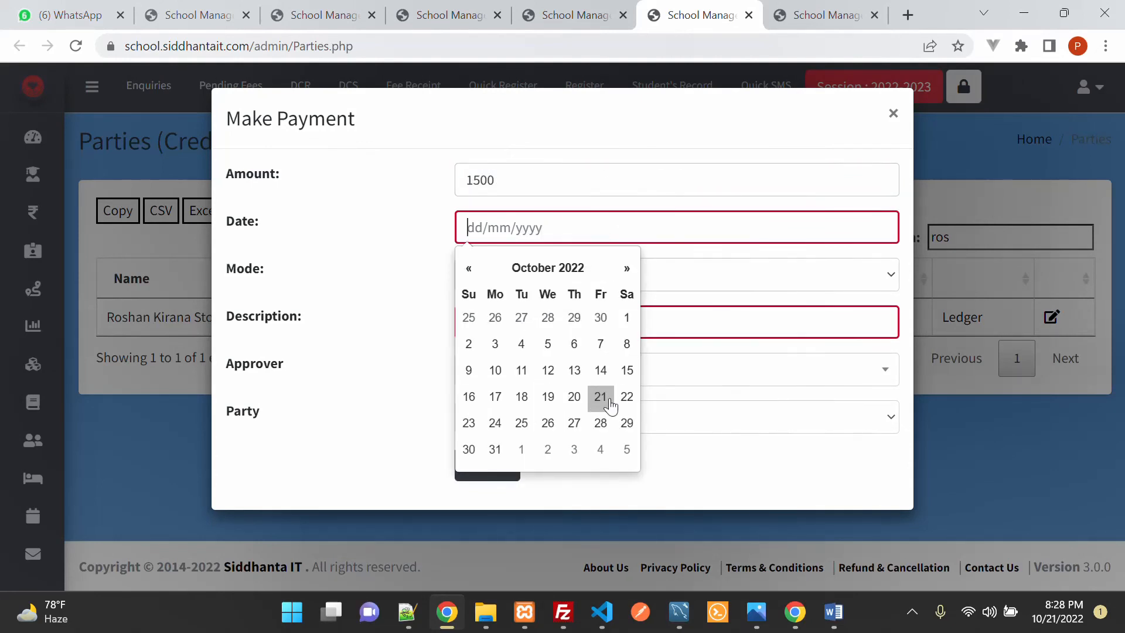
click(600, 397)
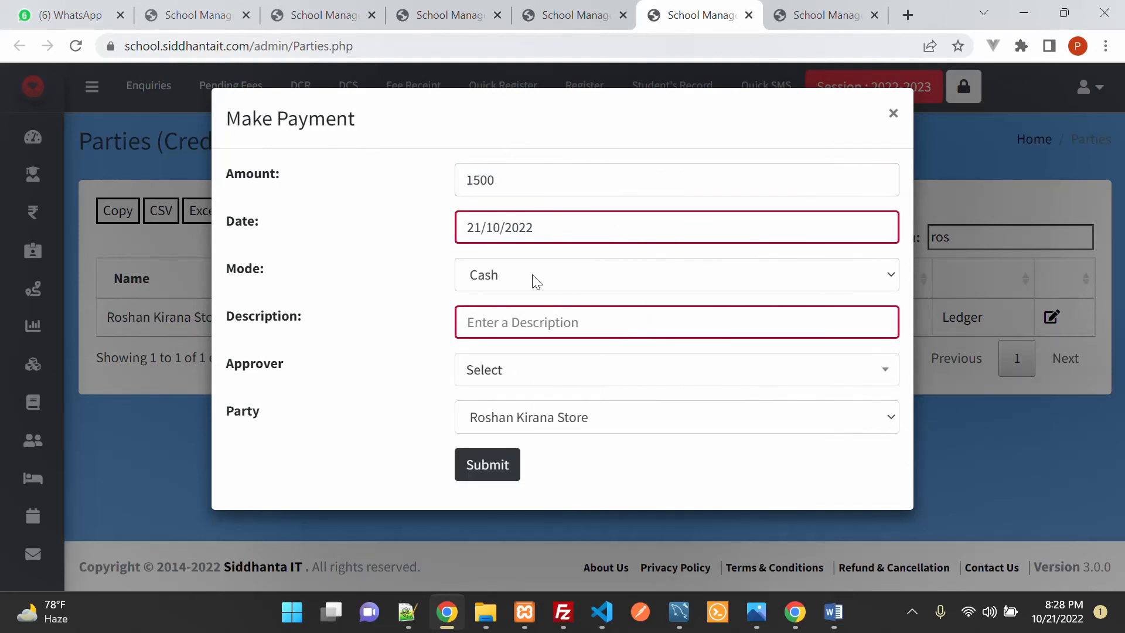
Step: Describe it as 'Payment', choose an approver, and submit the cash payment
click(560, 322)
text(Payment)
click(542, 371)
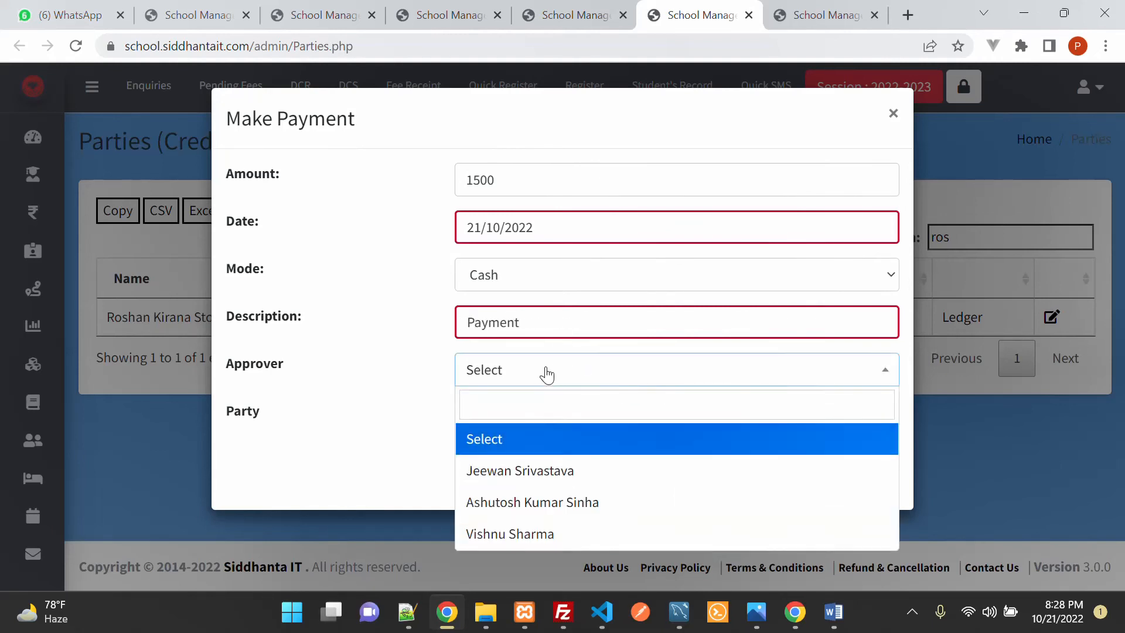
click(561, 476)
click(607, 417)
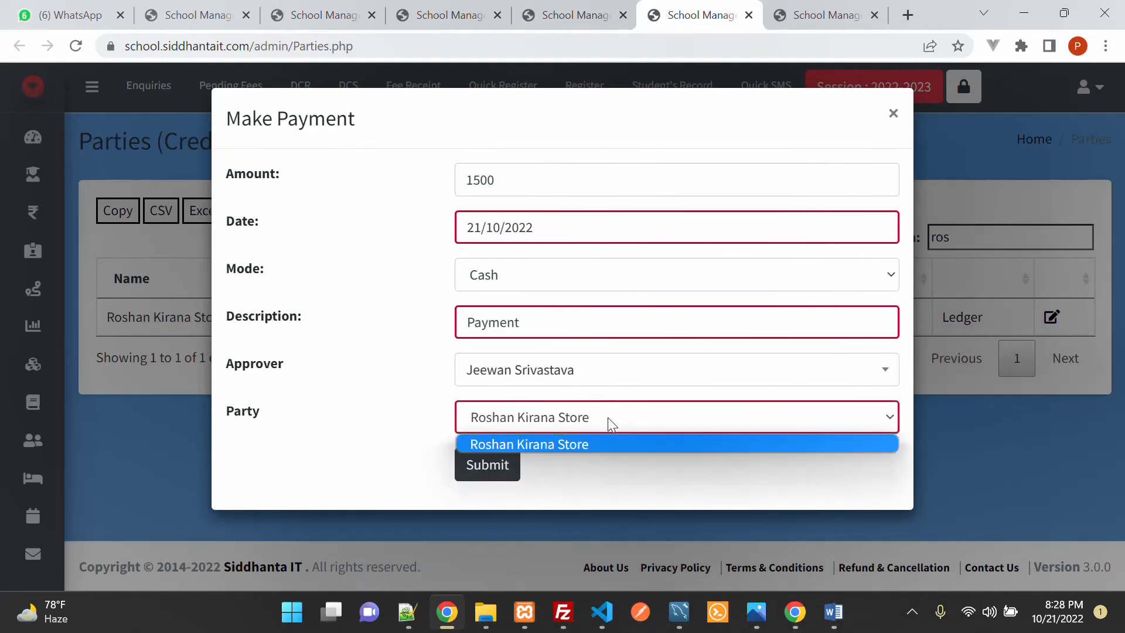
click(607, 418)
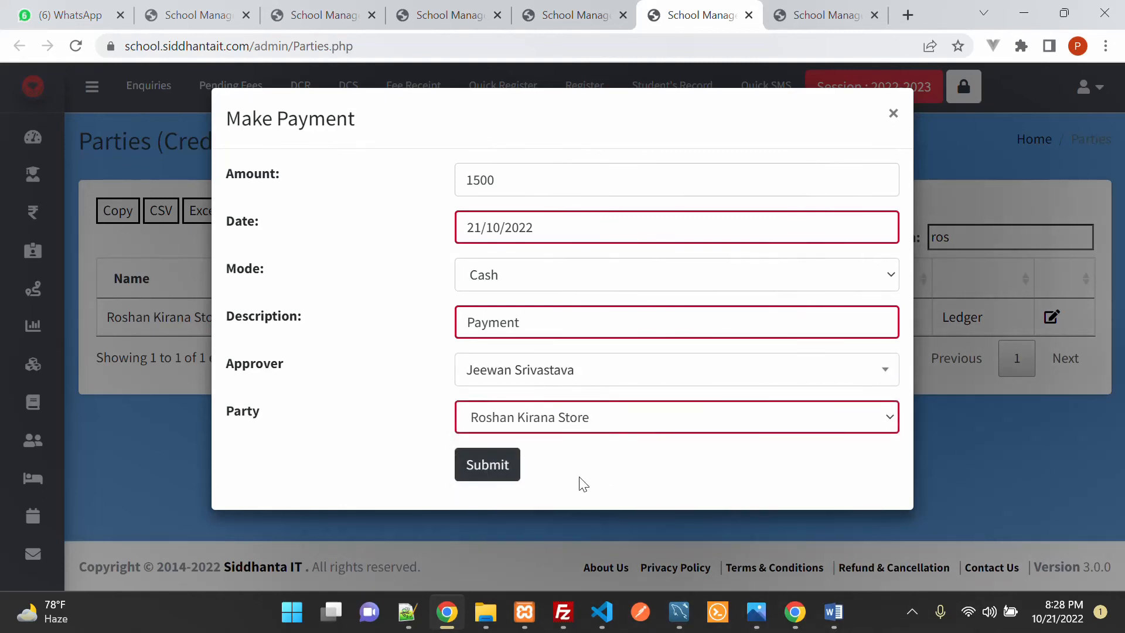
click(490, 466)
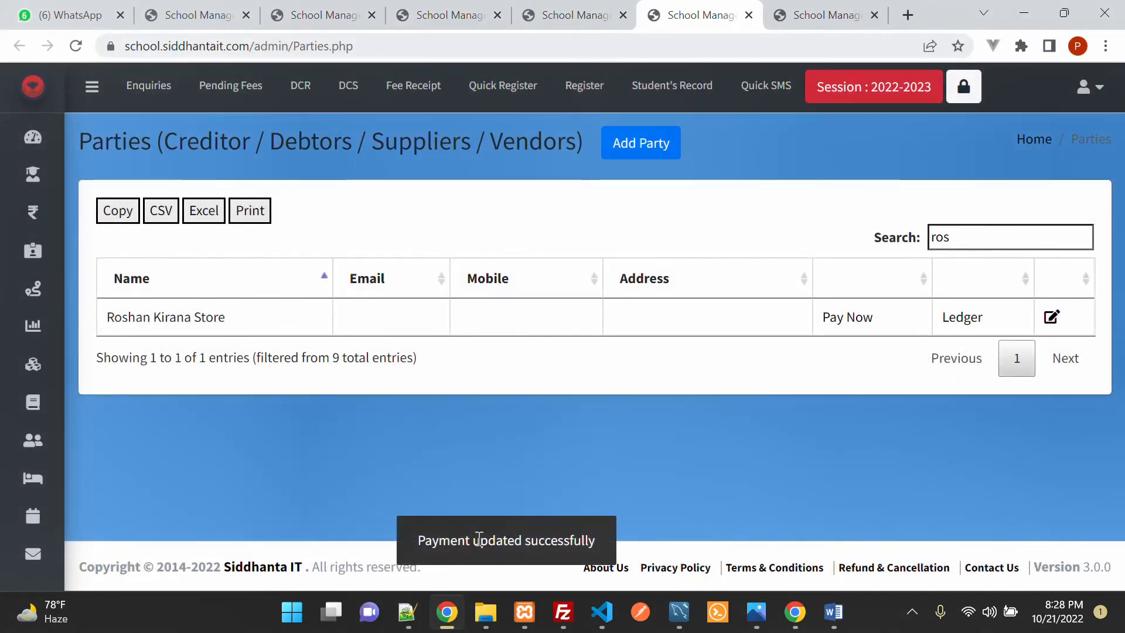
double_click(476, 542)
Step: Reload Roshan Kirana Store's ledger and check the 1500 Payment By Cash debit against the 5000 credit
click(809, 17)
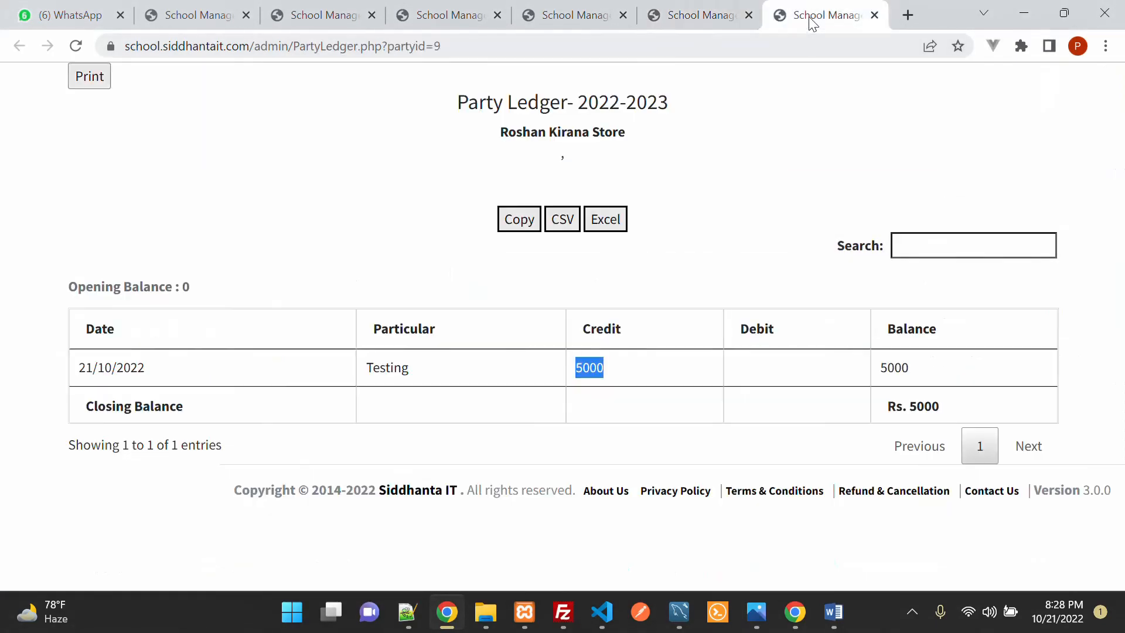
click(76, 46)
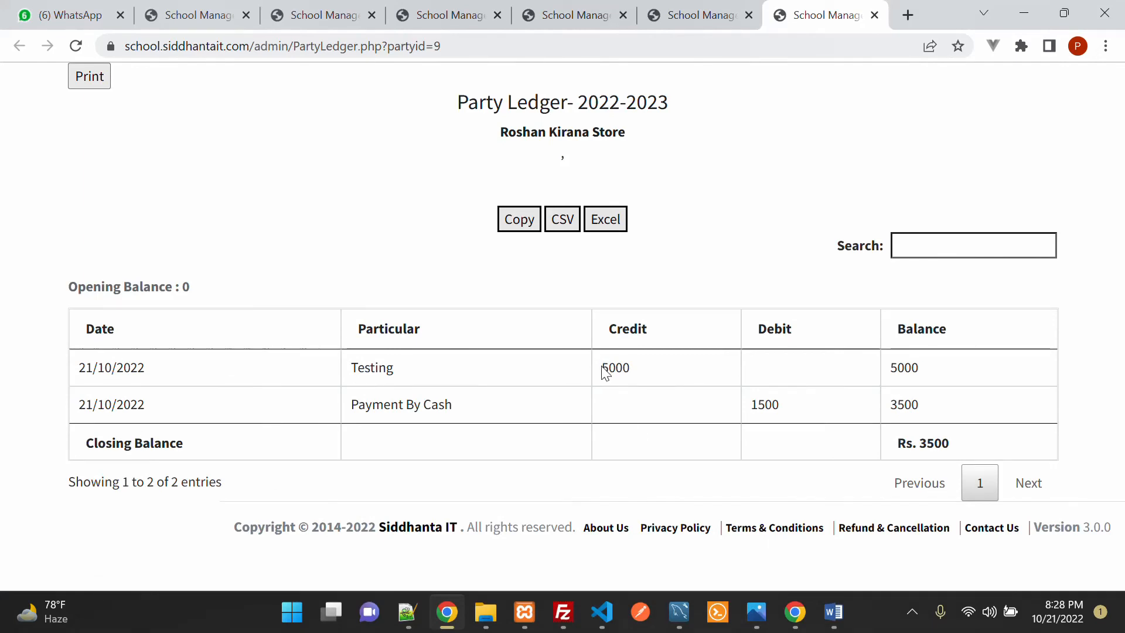
drag(603, 369, 688, 376)
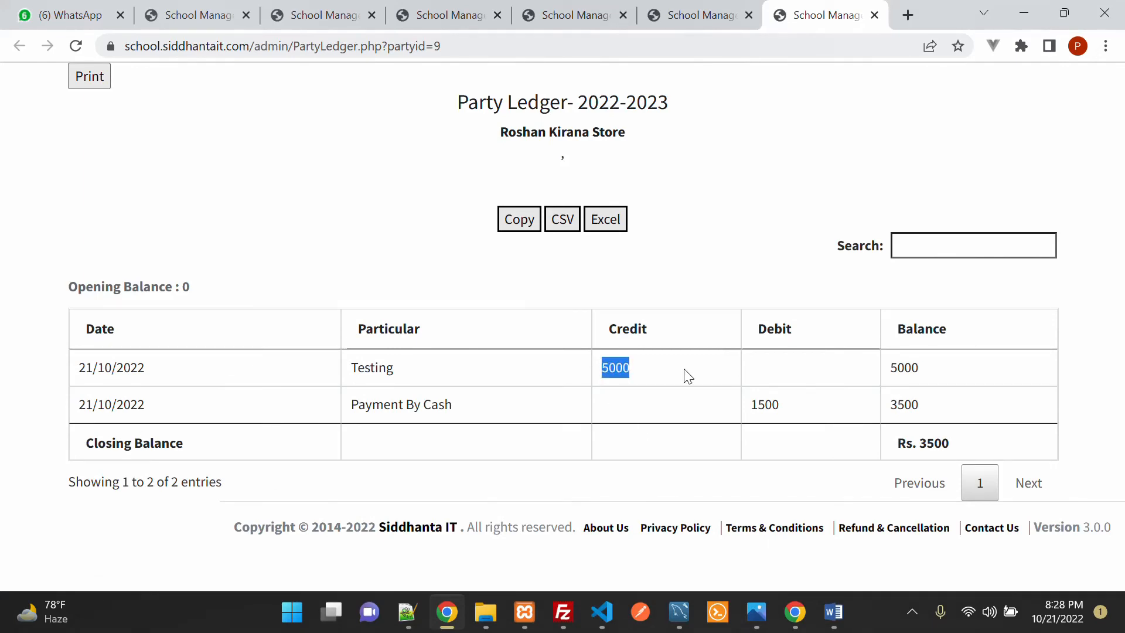
drag(364, 404, 492, 414)
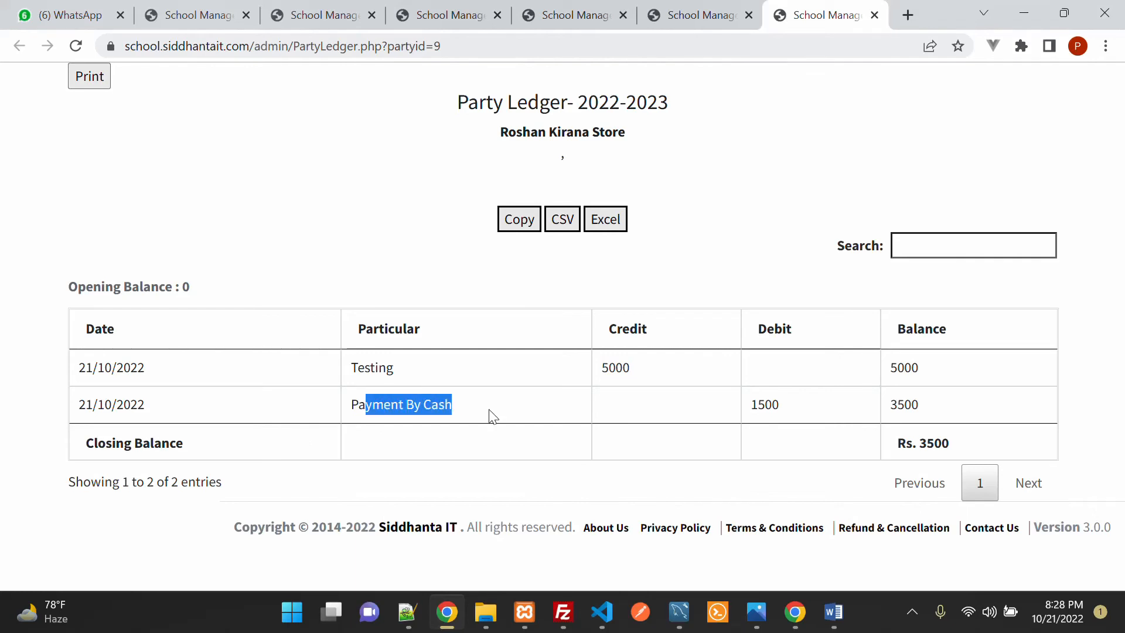
drag(752, 405, 792, 407)
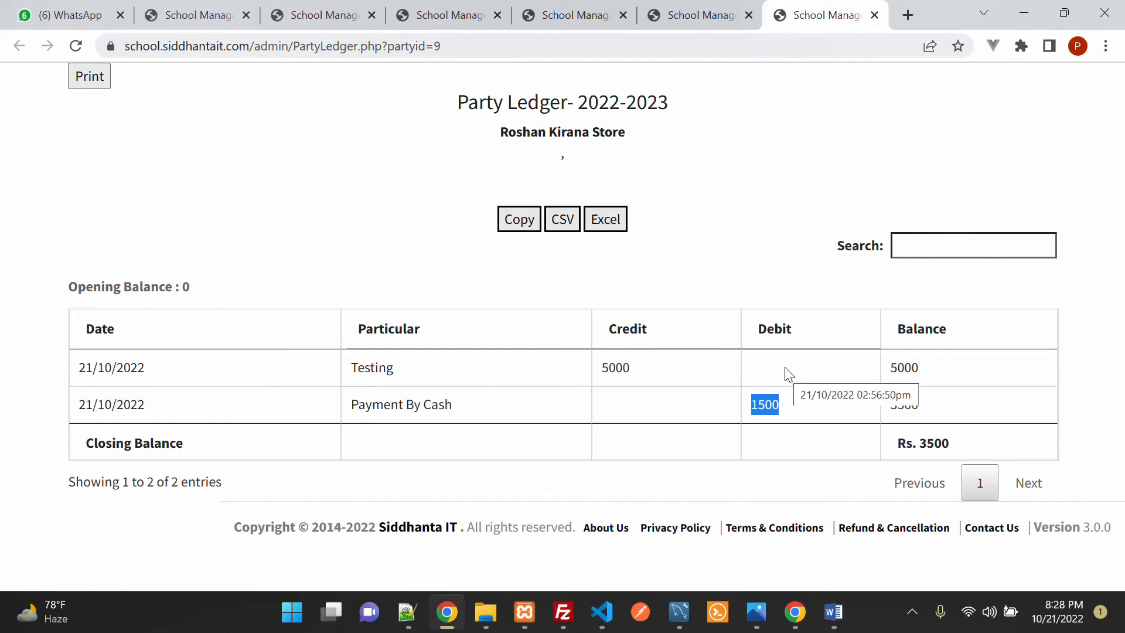
Step: Close the ledger and parties tabs, cancel Add Party, and open the full nine-party list
click(875, 16)
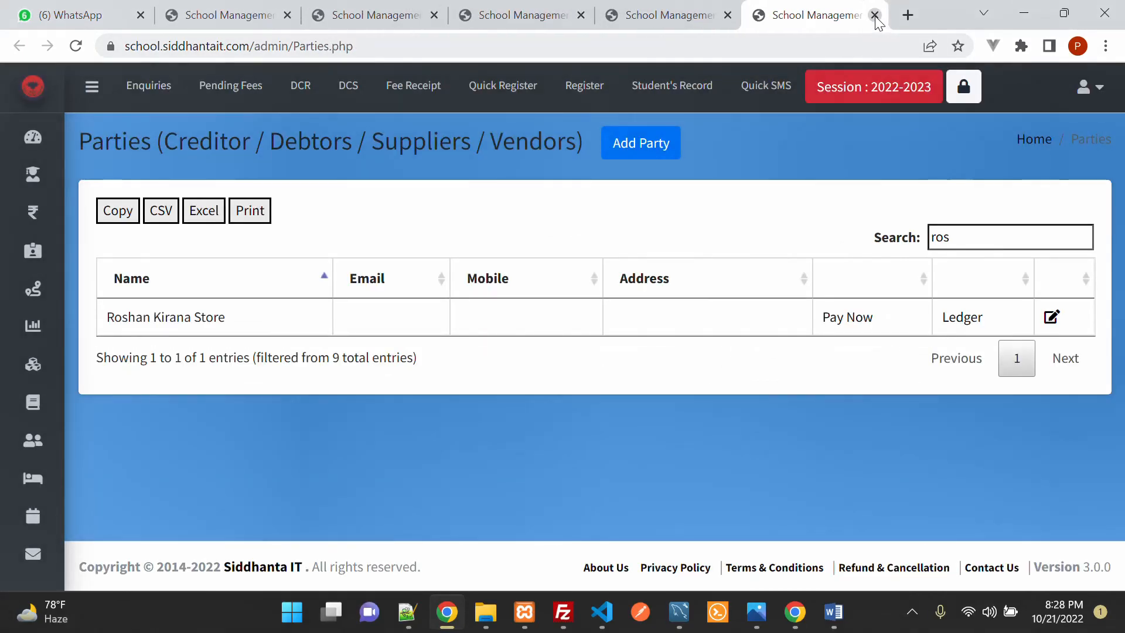
click(875, 15)
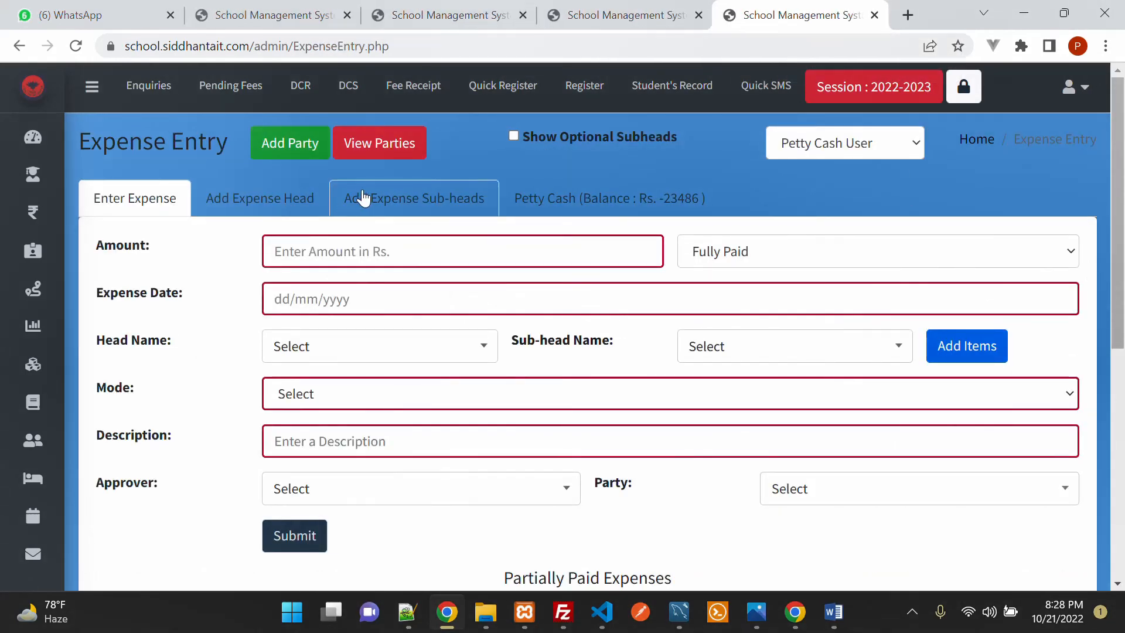
click(293, 150)
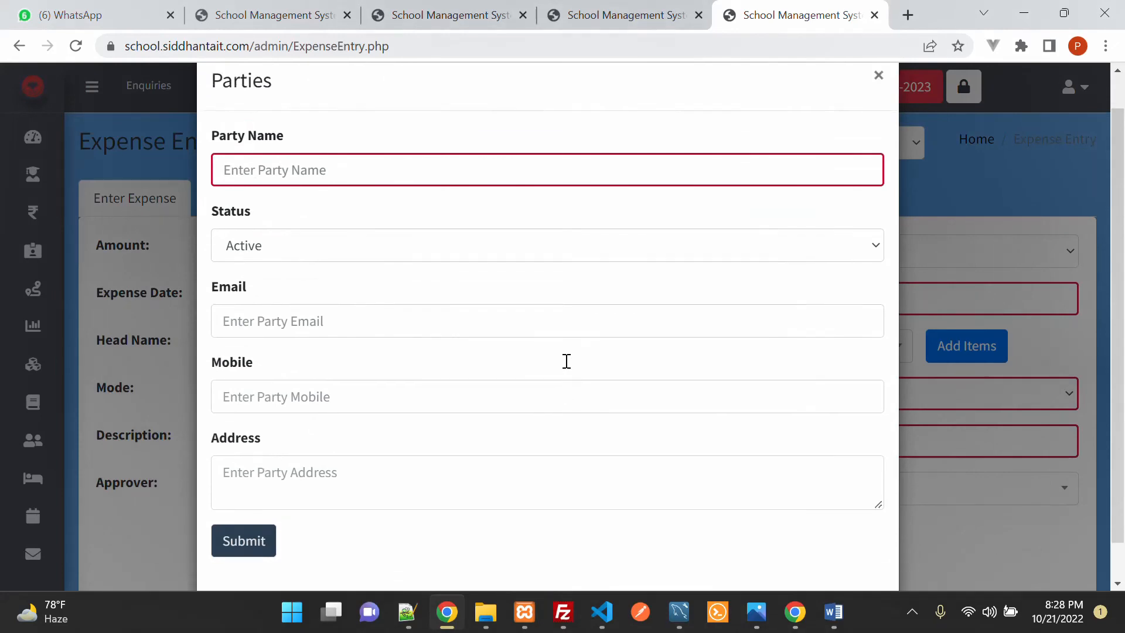
click(881, 114)
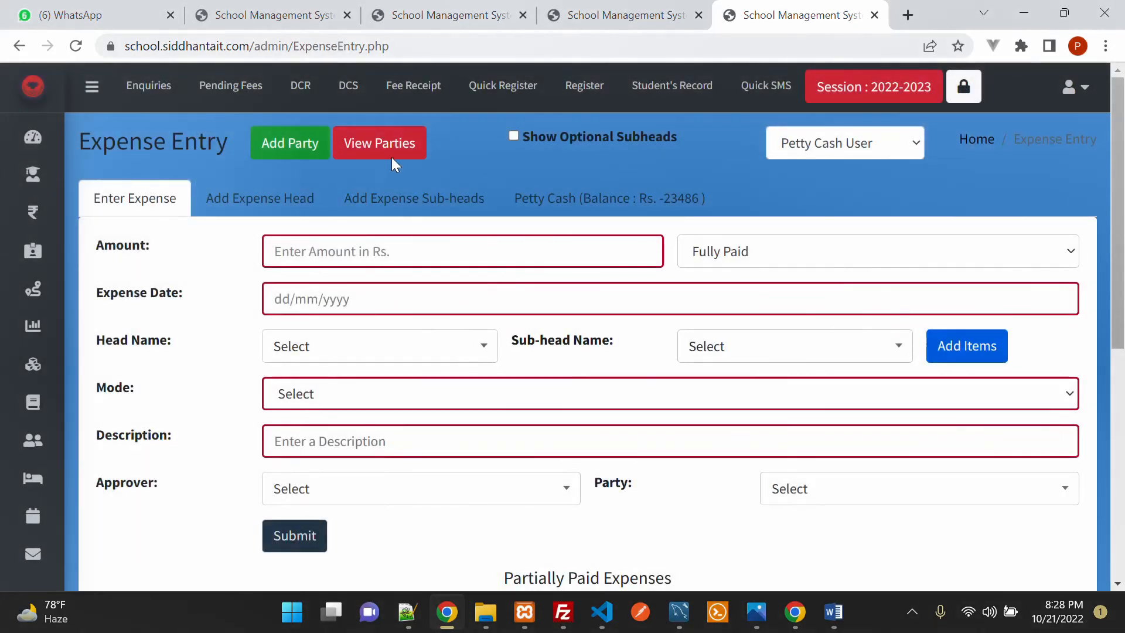
click(392, 157)
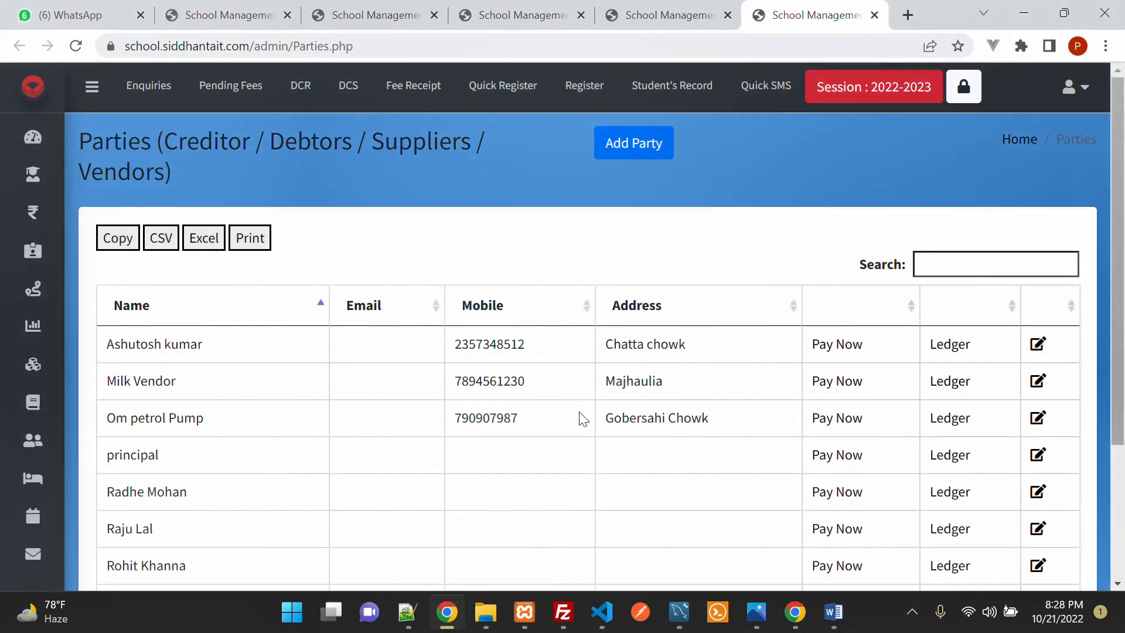
scroll(261, 381, down, 3)
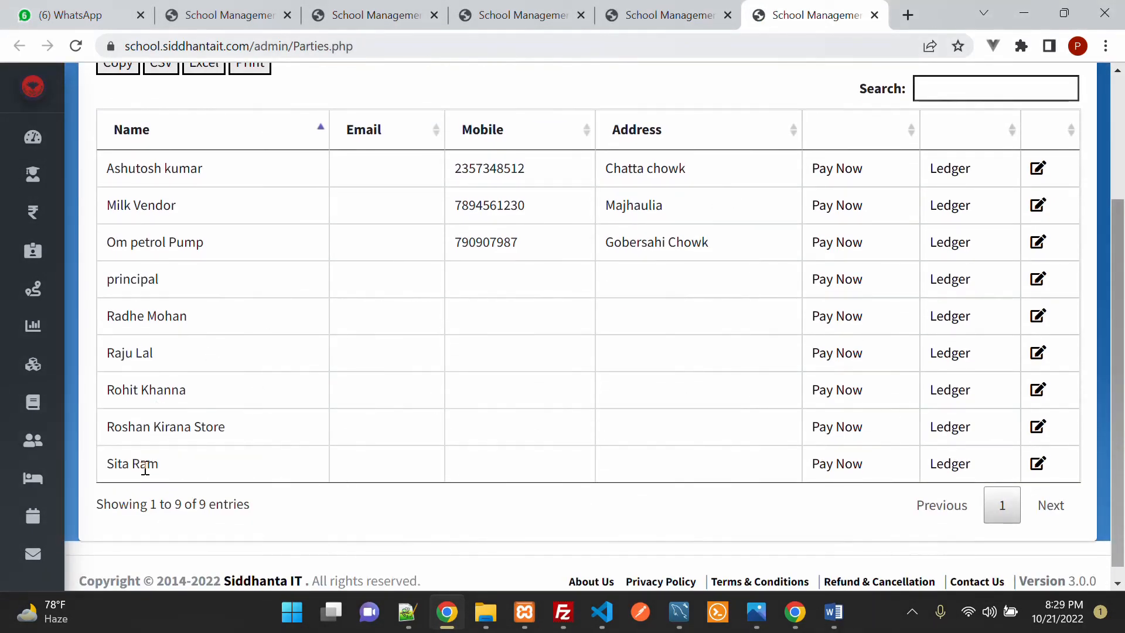
Step: Check the last listed party's ledger before paying it
click(836, 466)
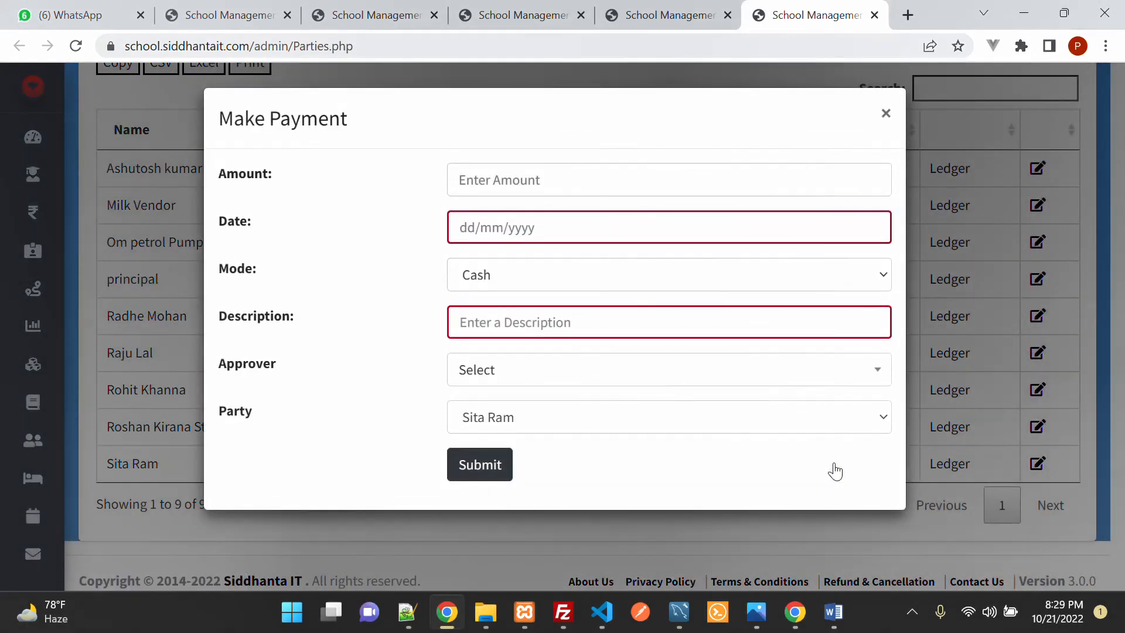
click(886, 113)
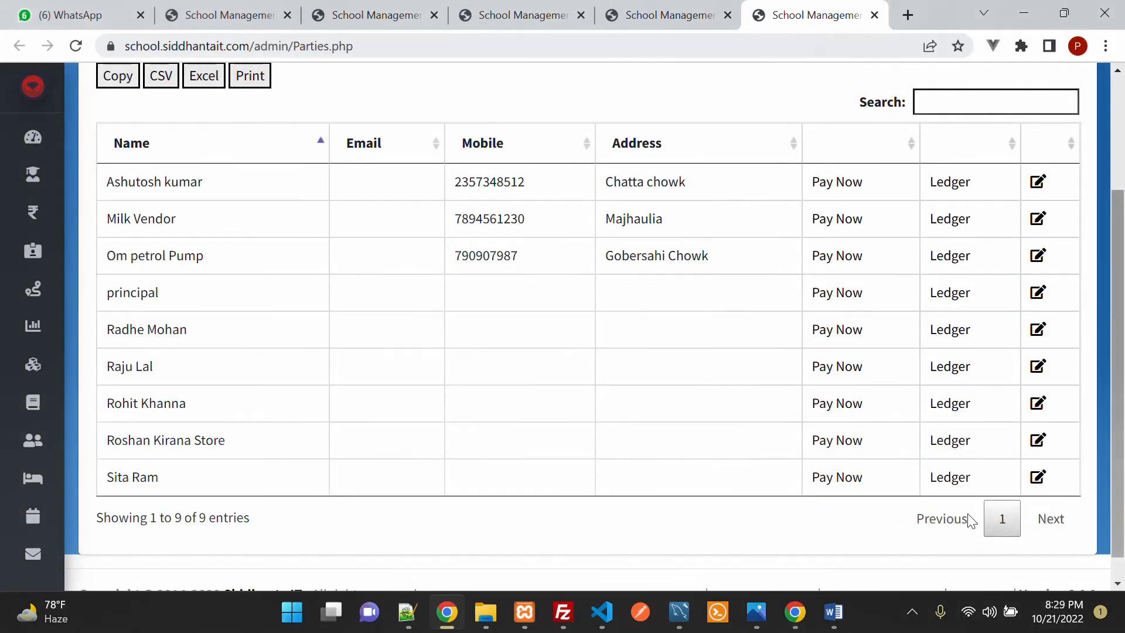
click(950, 477)
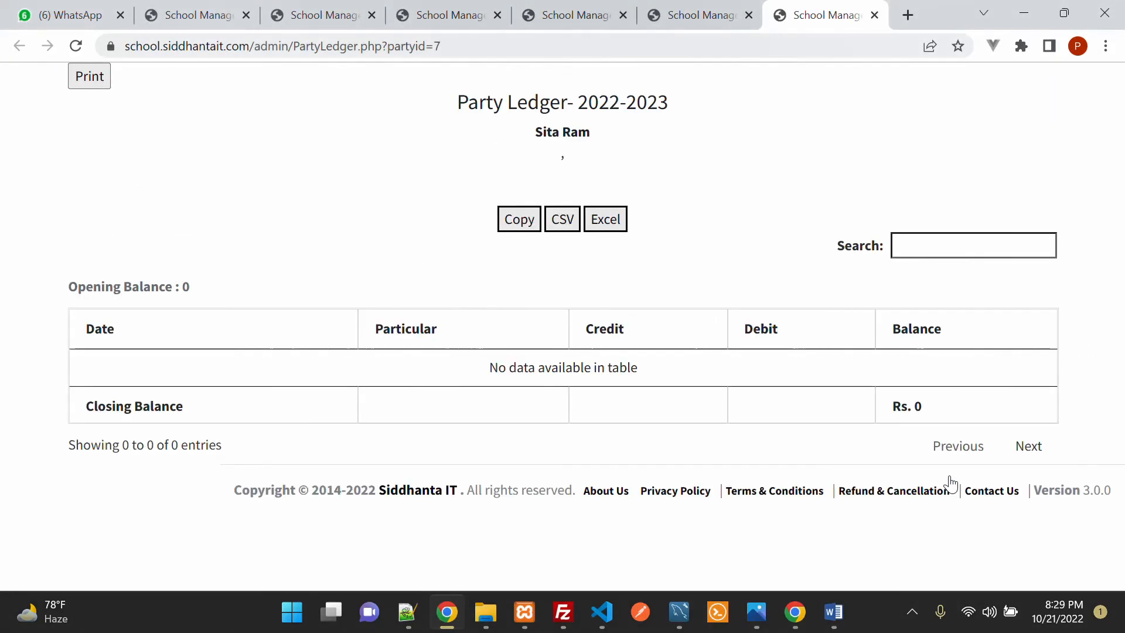
click(874, 16)
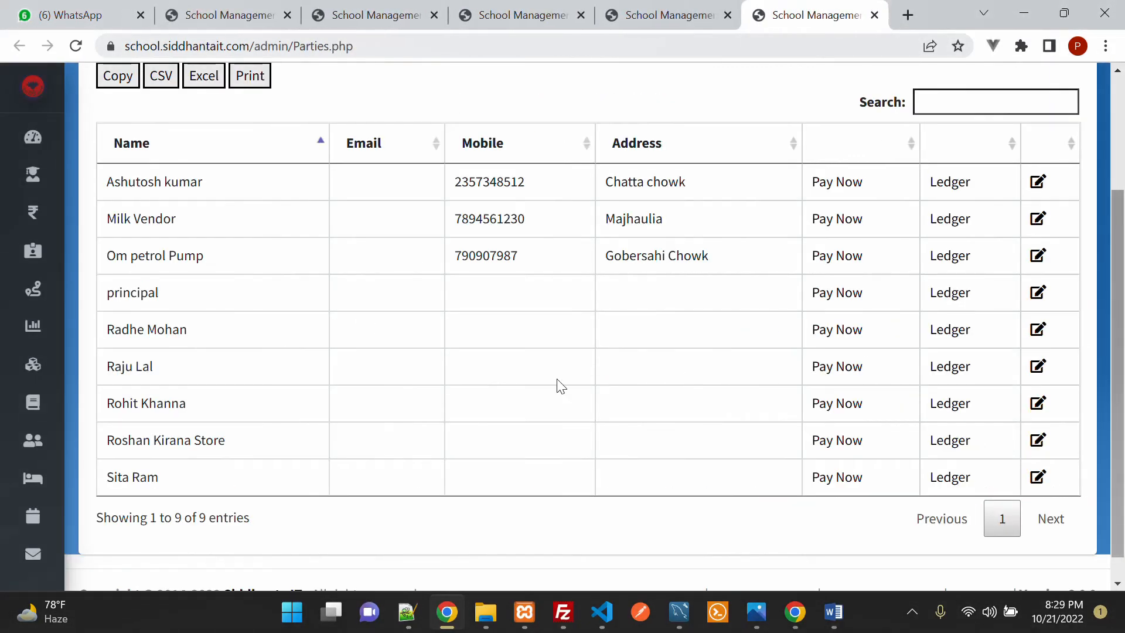
Step: Enter a 50000 Bank payment to the last party dated 21/10/2022
click(838, 485)
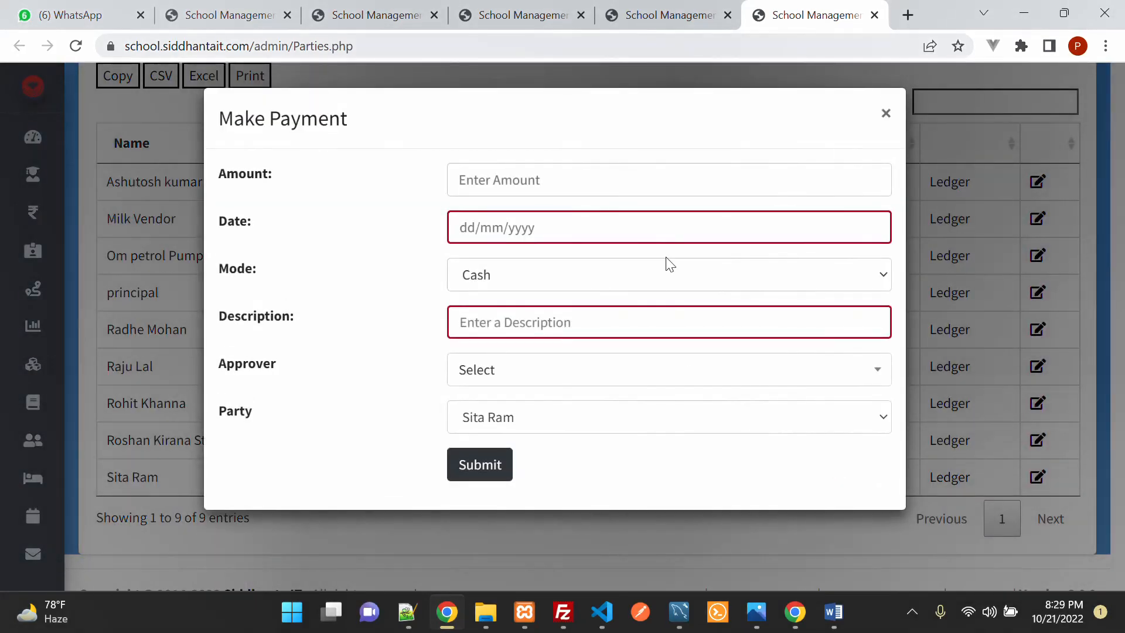
click(641, 181)
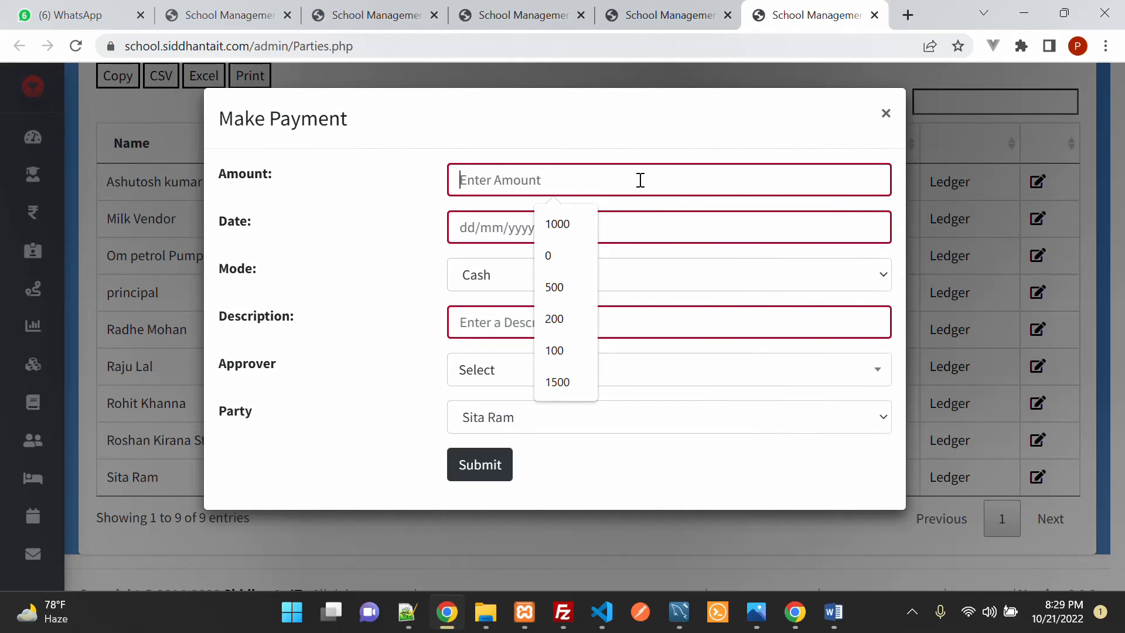
text(50000)
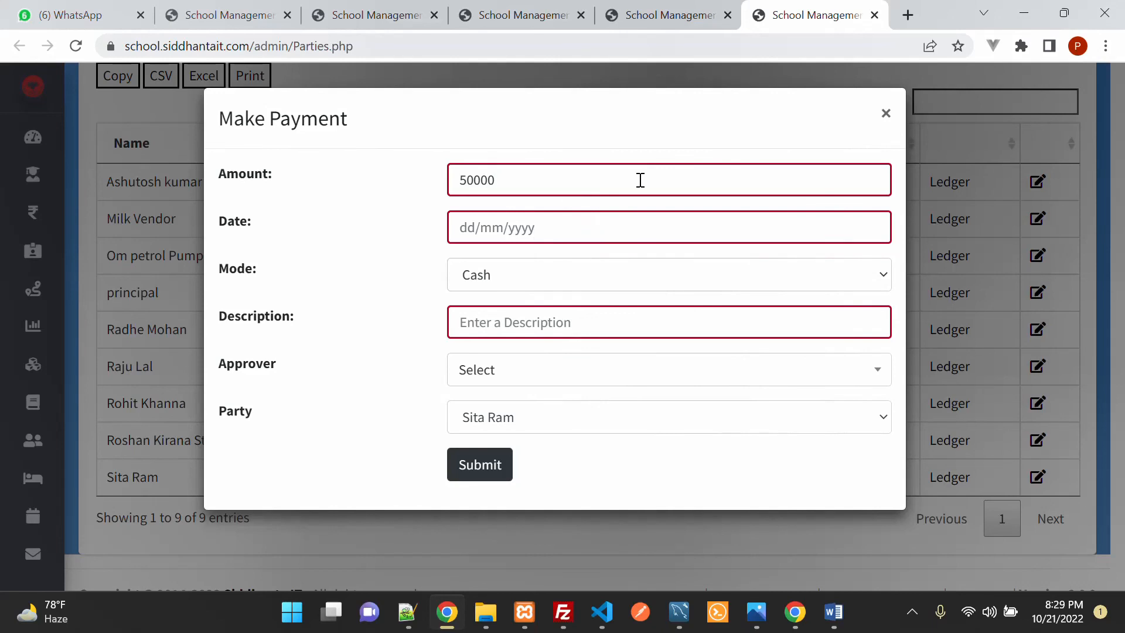
key(Tab)
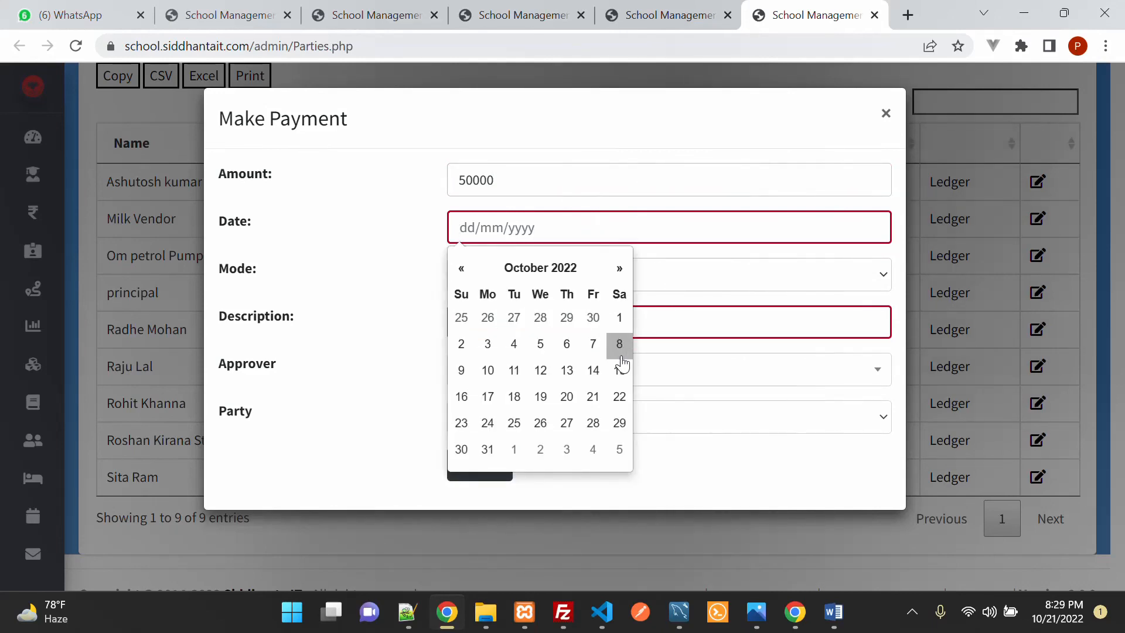
click(593, 398)
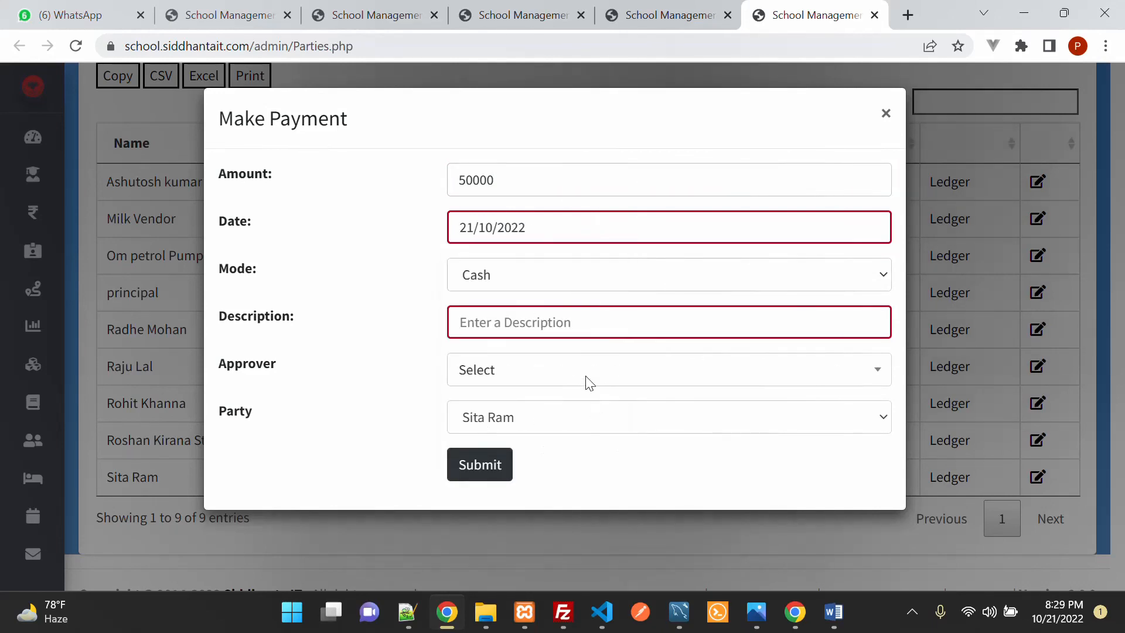
click(541, 288)
click(548, 326)
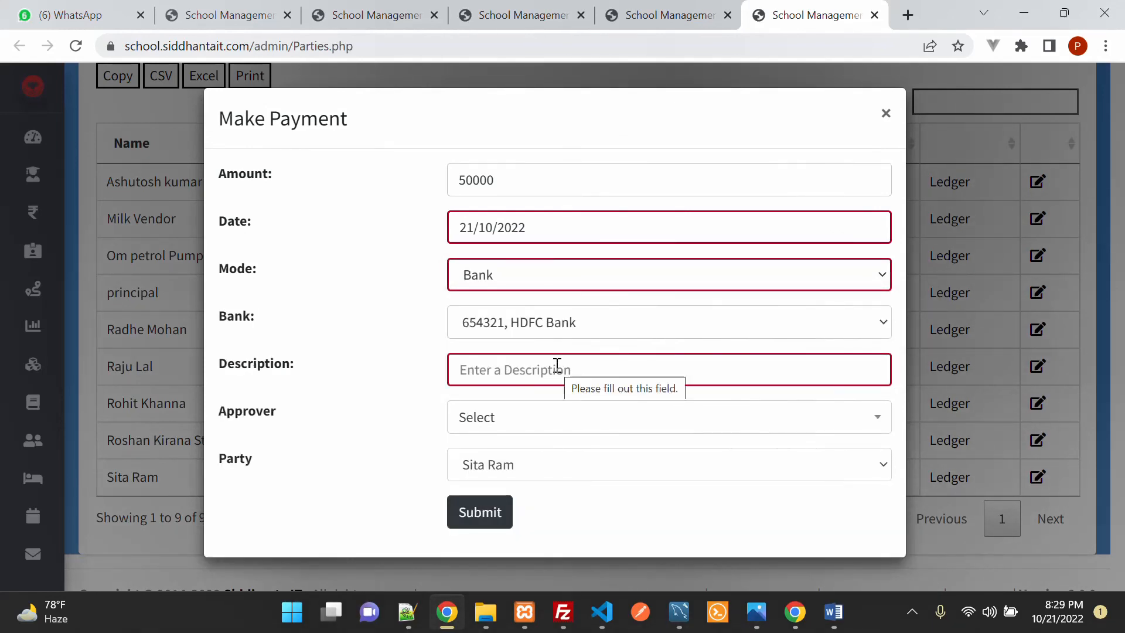
Step: Describe the payment as 'Chqno 12345', choose an approver, and submit it
click(587, 372)
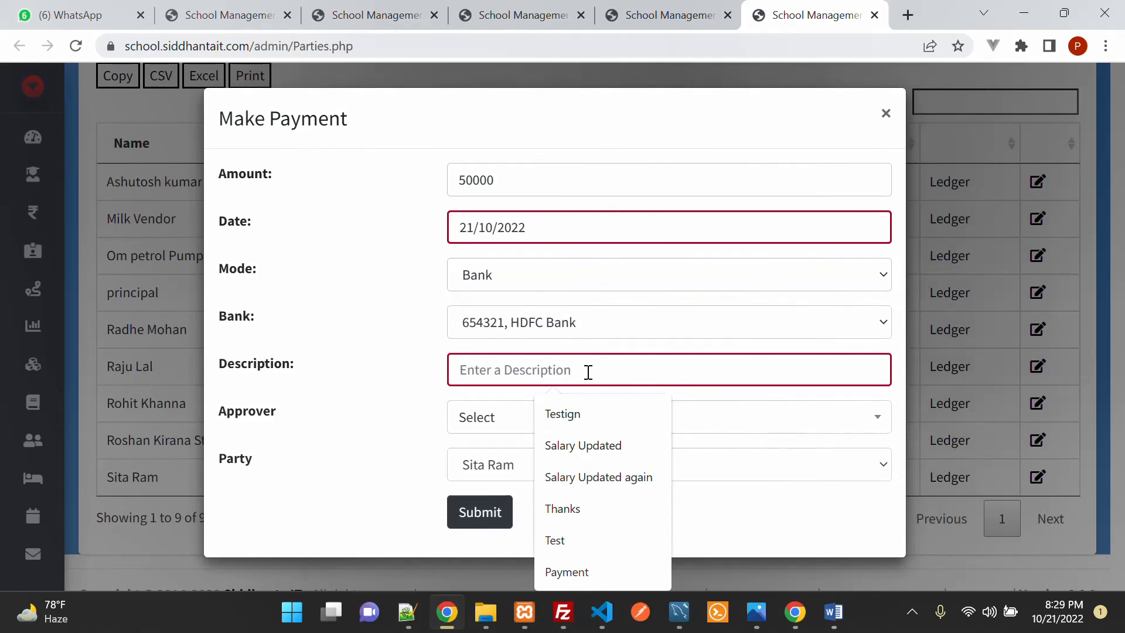
text(Chqno)
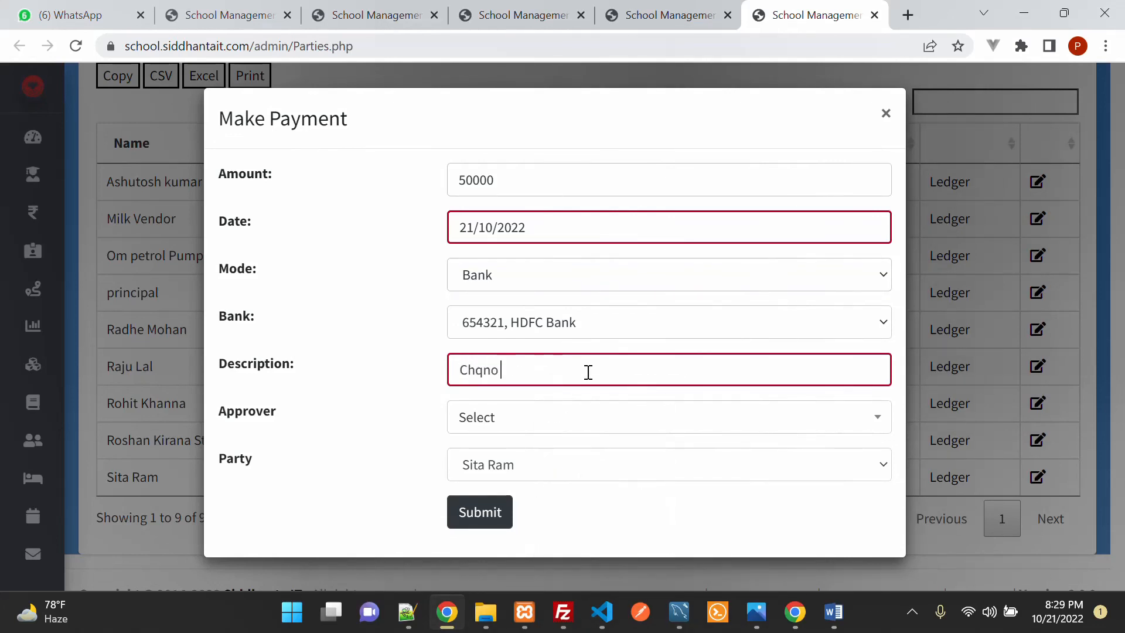
text( 12345)
click(578, 417)
click(585, 326)
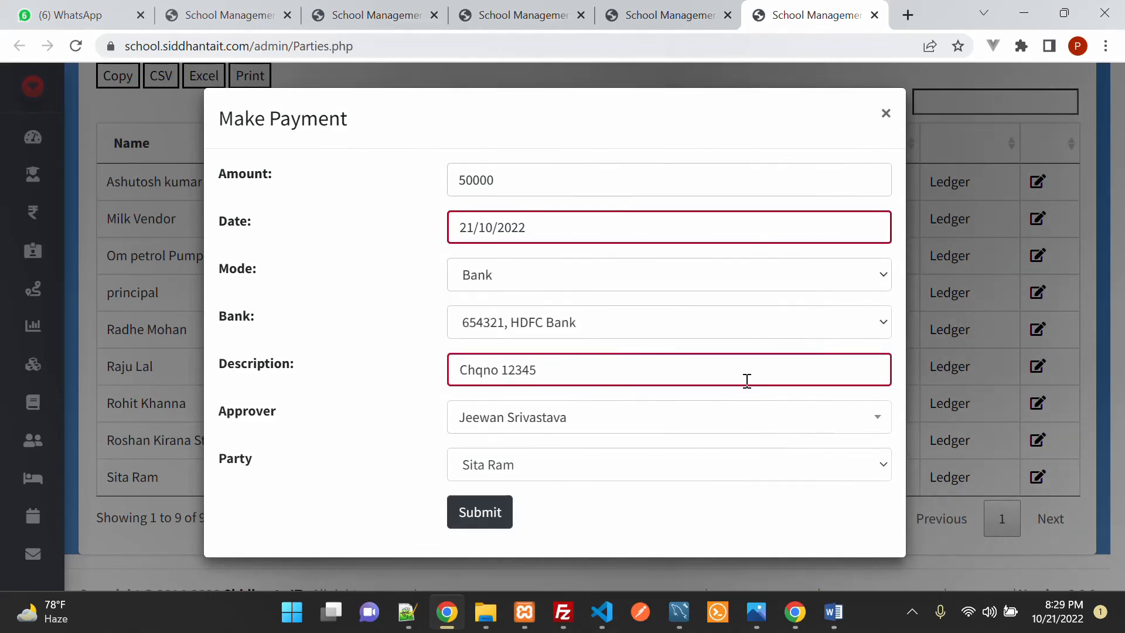
click(568, 473)
click(572, 476)
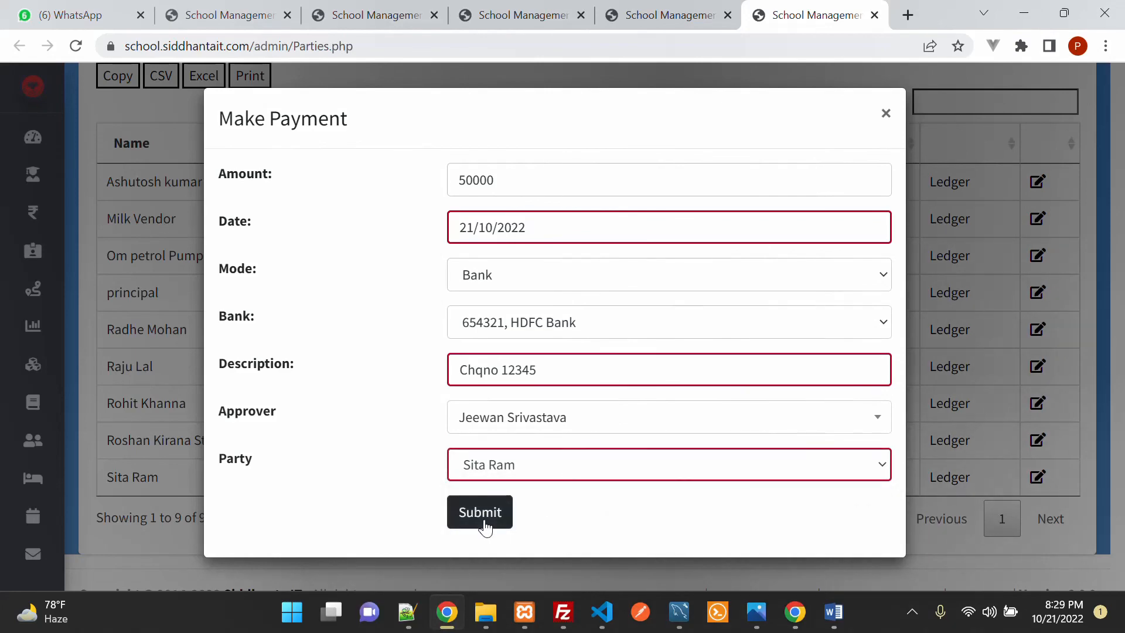
click(486, 522)
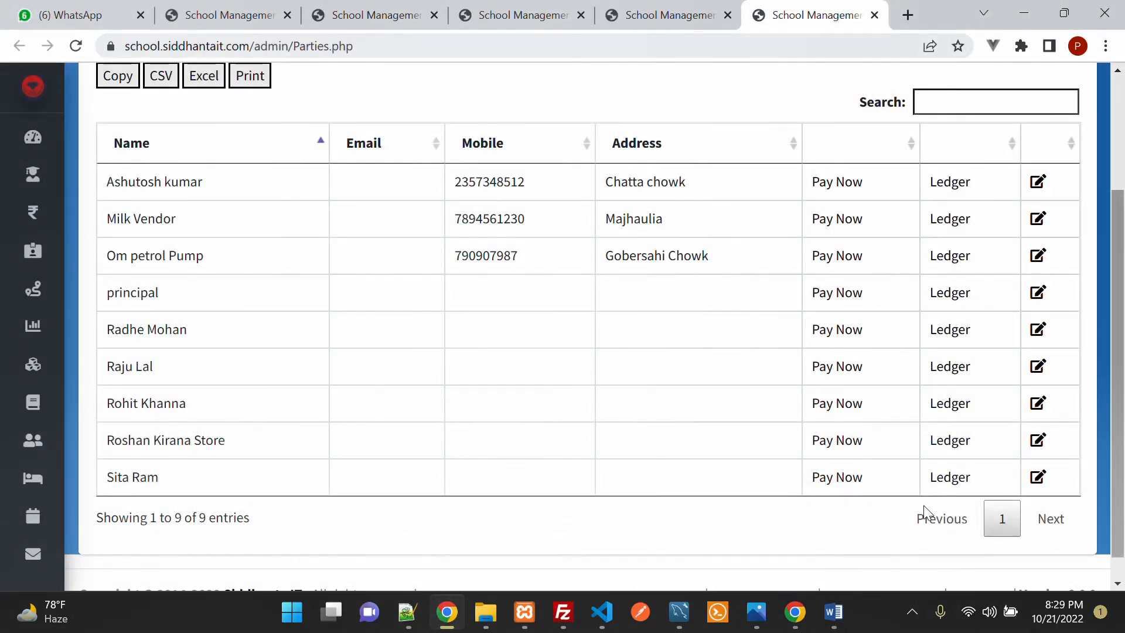
click(949, 484)
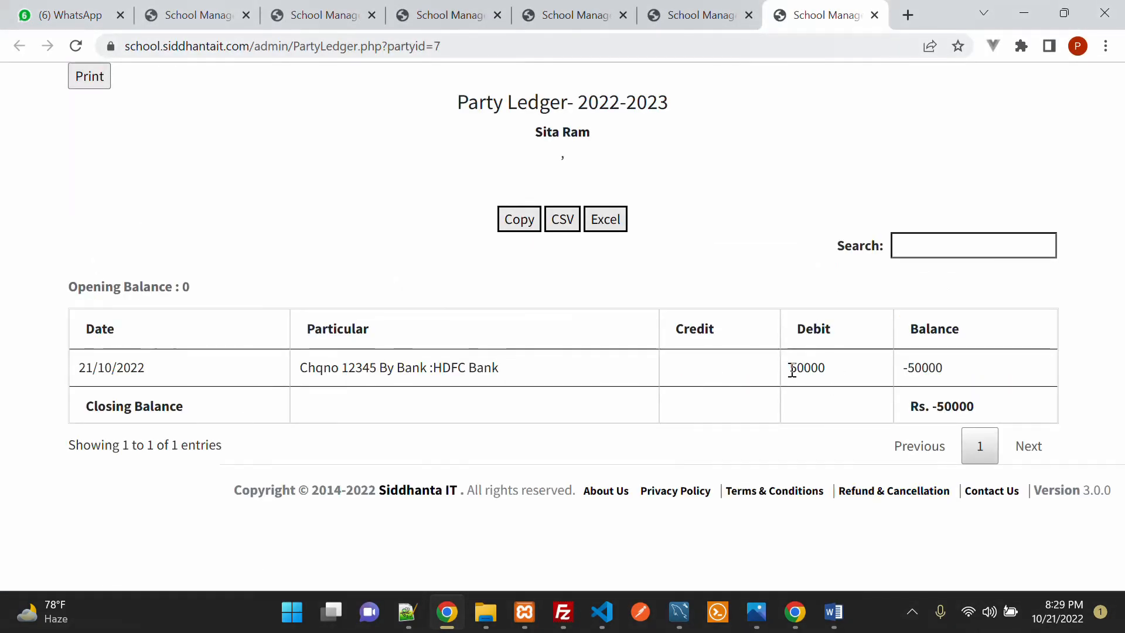
drag(788, 369, 857, 378)
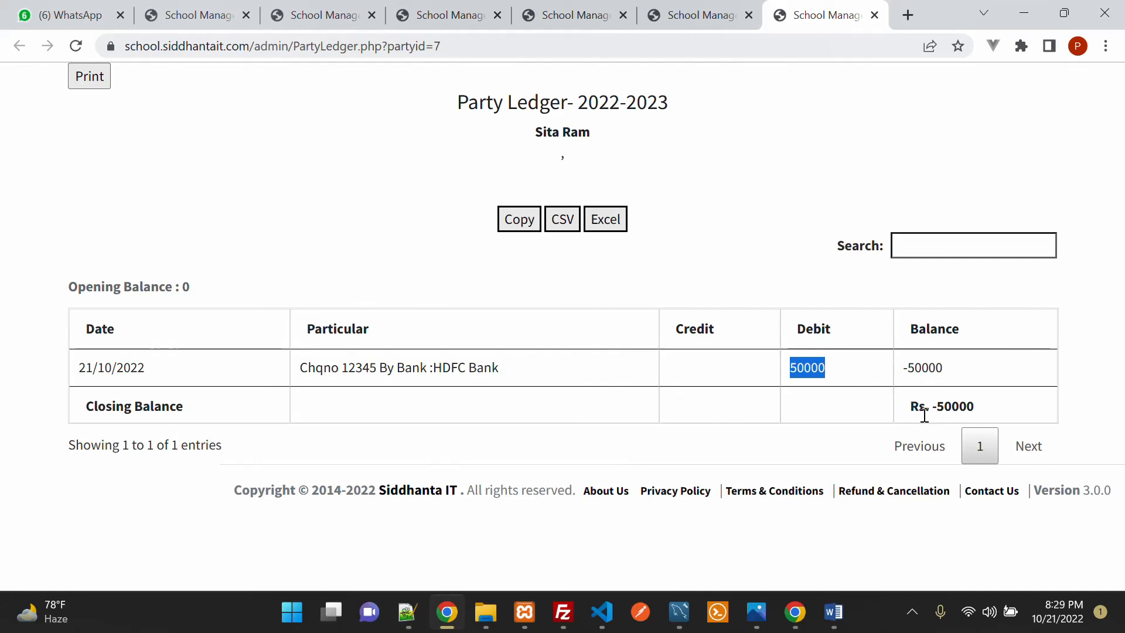
click(874, 16)
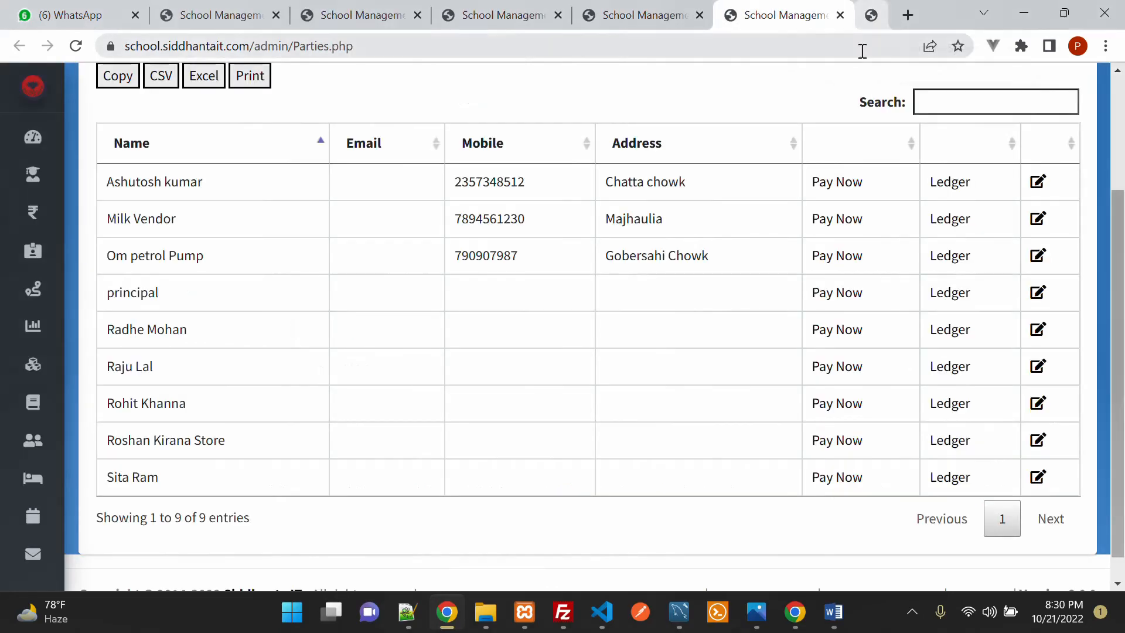
Step: Close the parties tab and review the blank Expense Entry form showing Petty Cash Rs. -23486
click(880, 16)
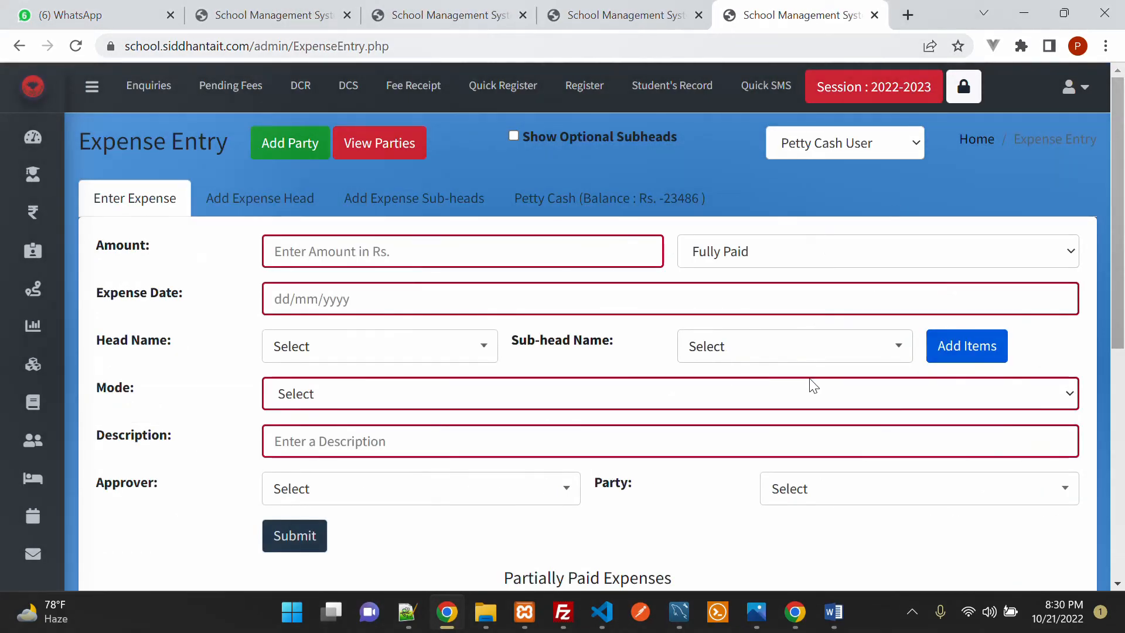
scroll(811, 384, down, 3)
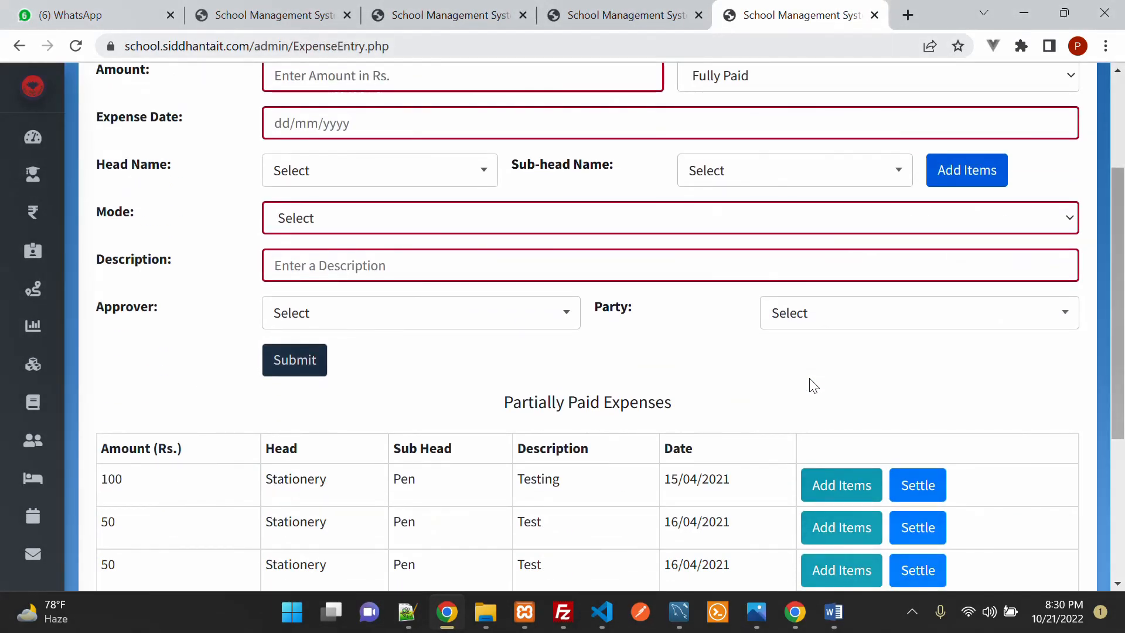
scroll(810, 381, down, 3)
scroll(720, 440, up, 3)
scroll(723, 440, up, 1)
scroll(721, 441, up, 1)
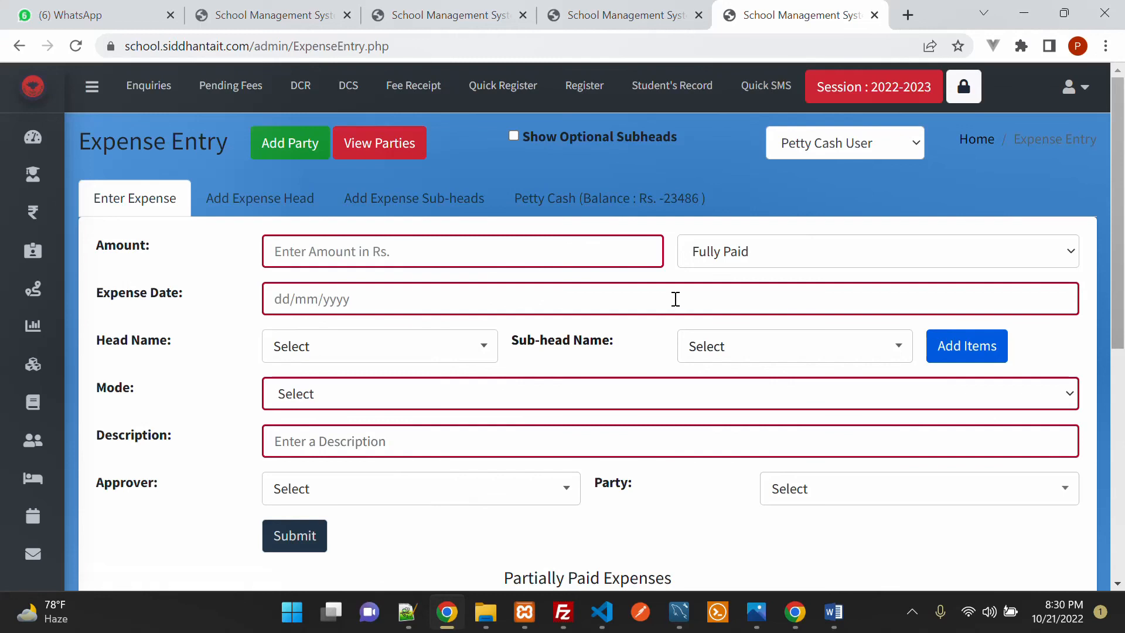
click(915, 622)
click(912, 565)
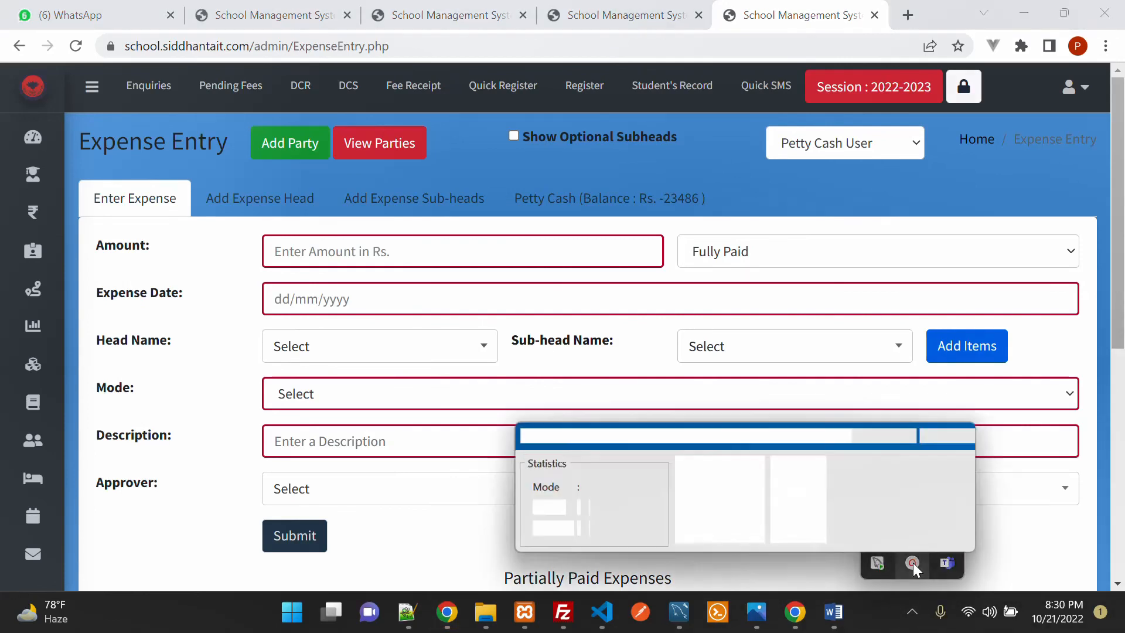